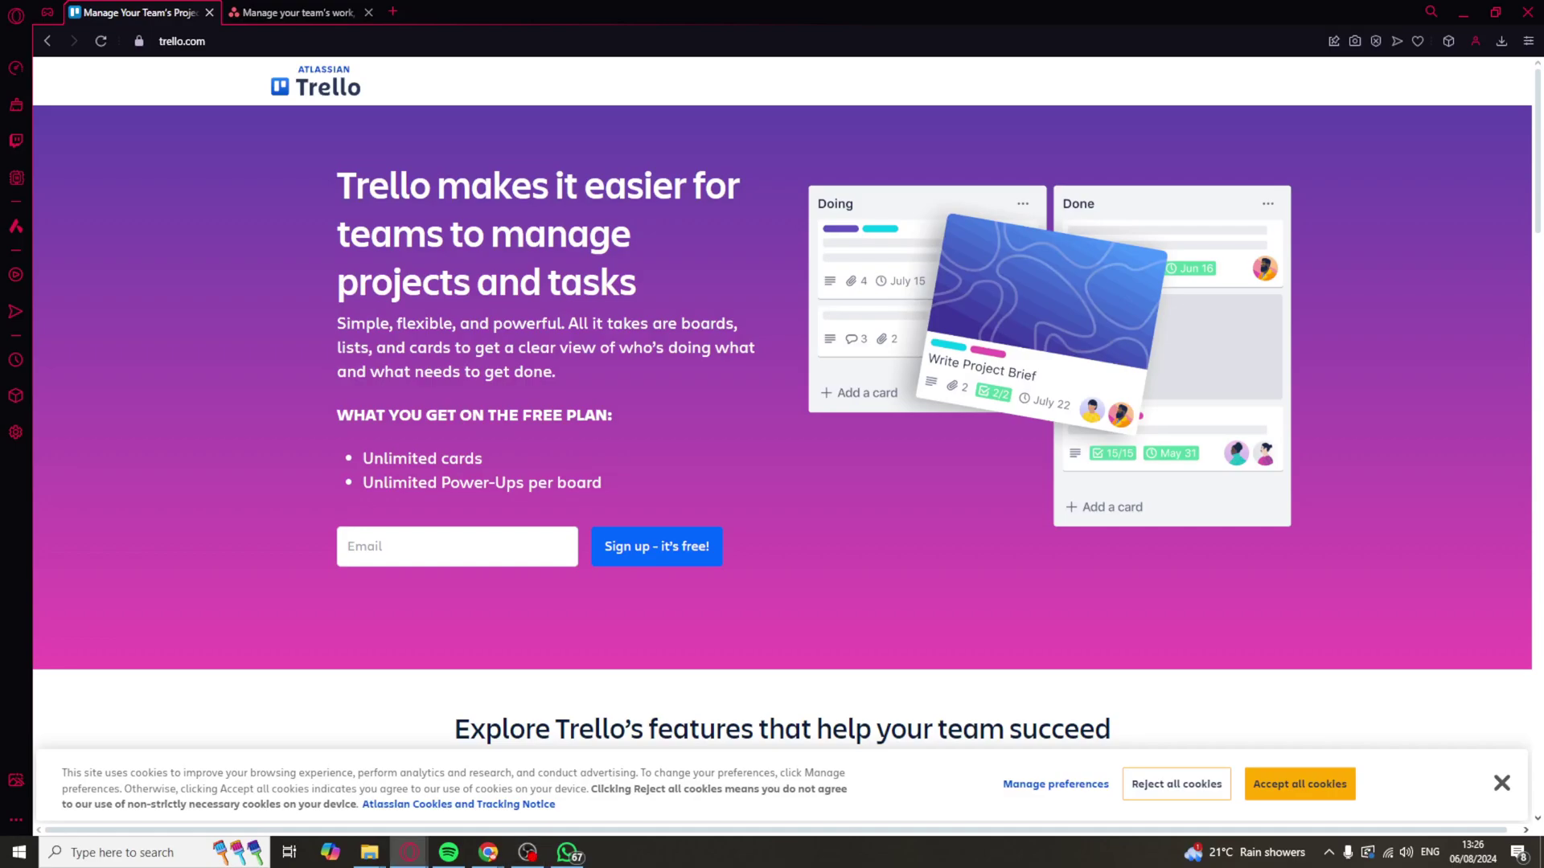
Flip between the Asana and Trello tabs, settling on Trello's Project Management template board.
click(338, 9)
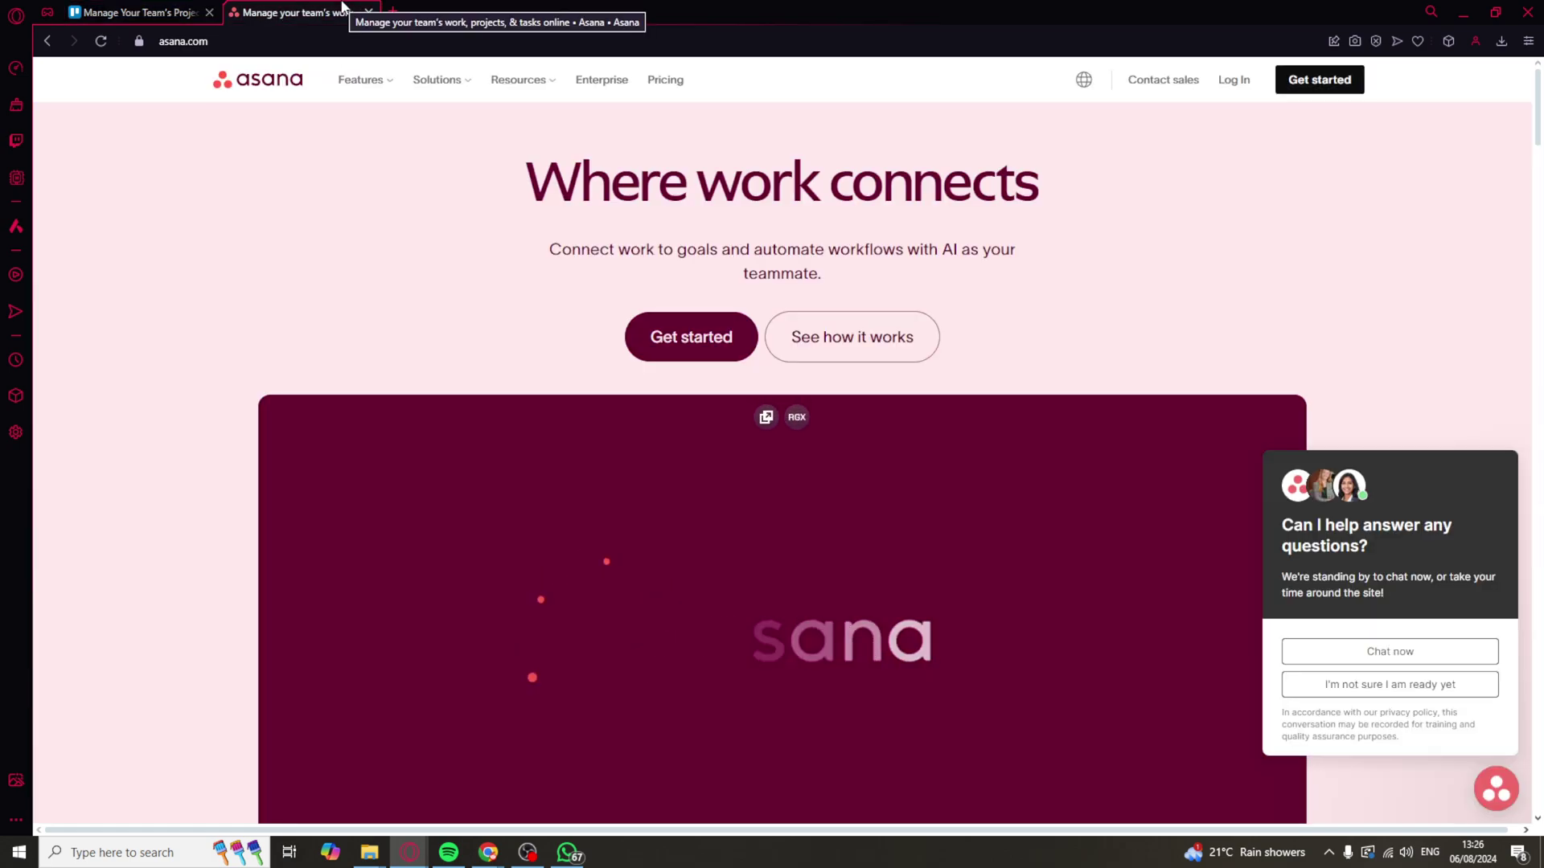
key(ctrl+Tab)
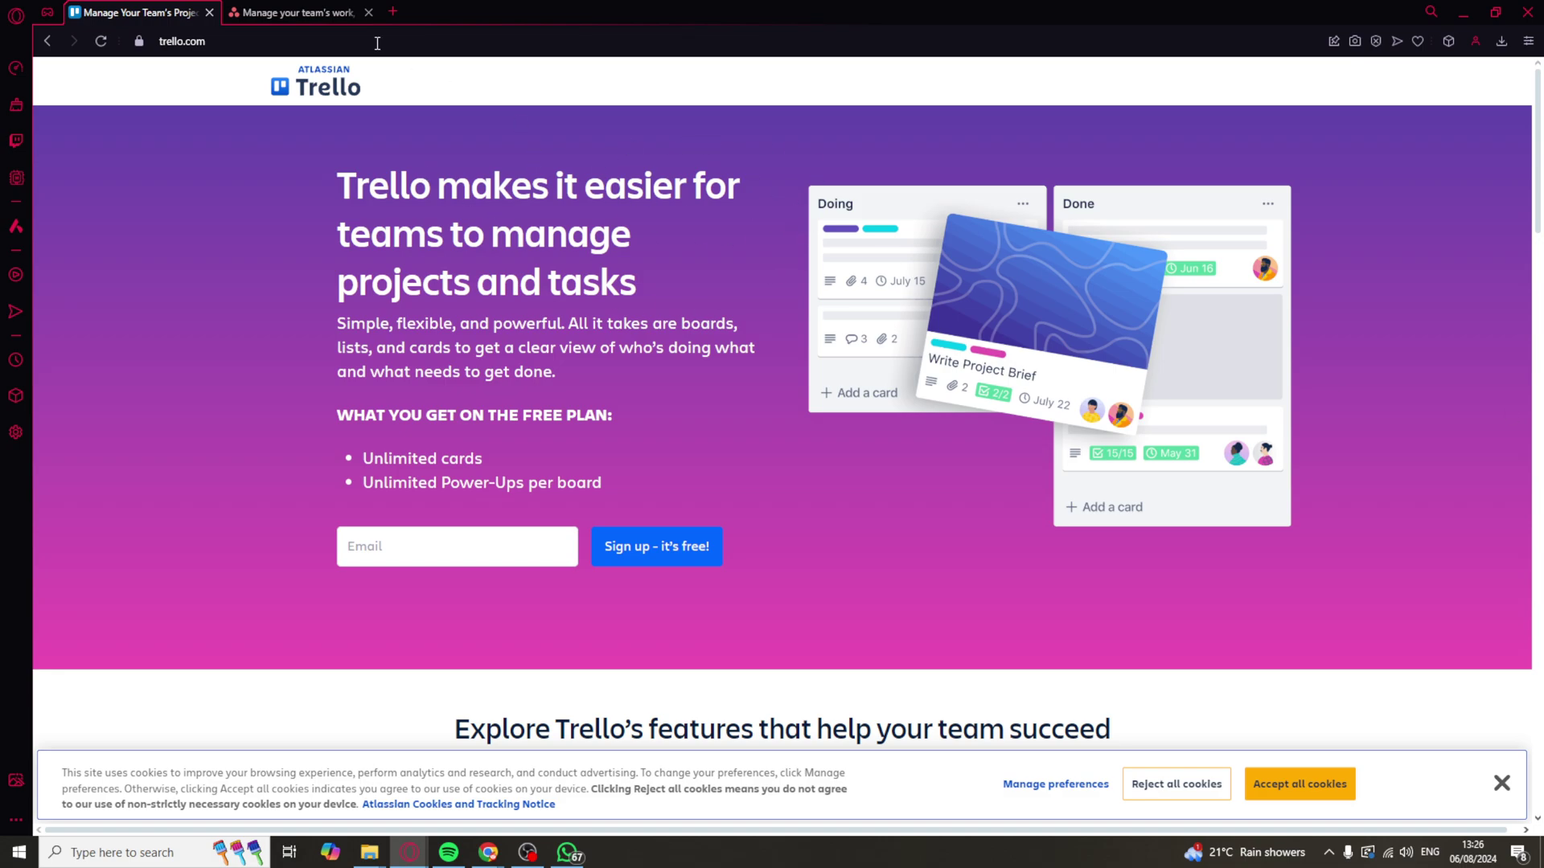
click(295, 12)
click(131, 8)
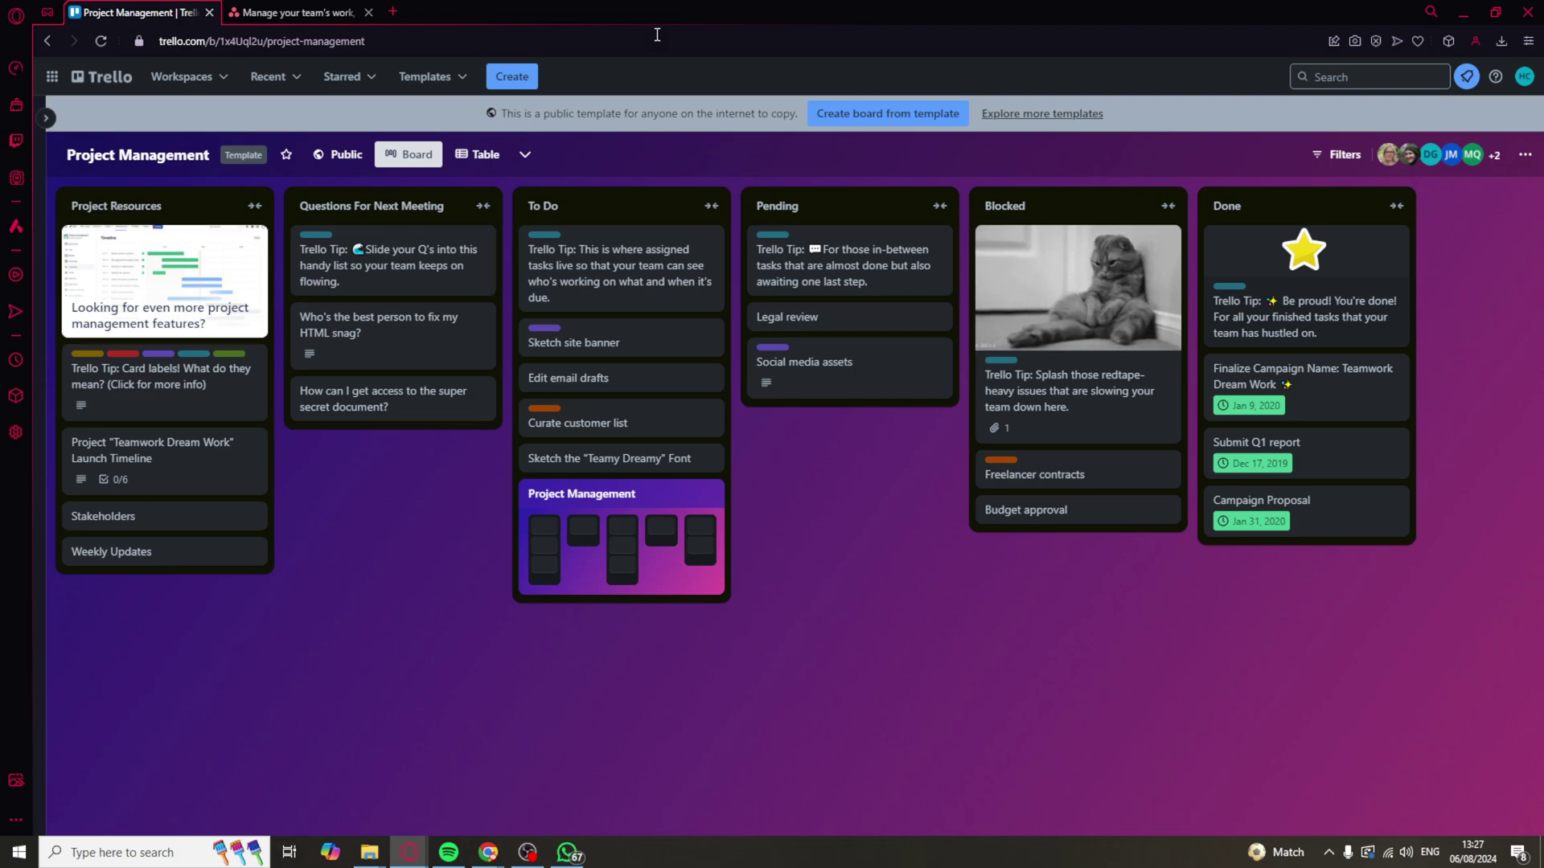
Inspect the Card labels tip card, view the board as a Table, then return to Board view.
click(160, 368)
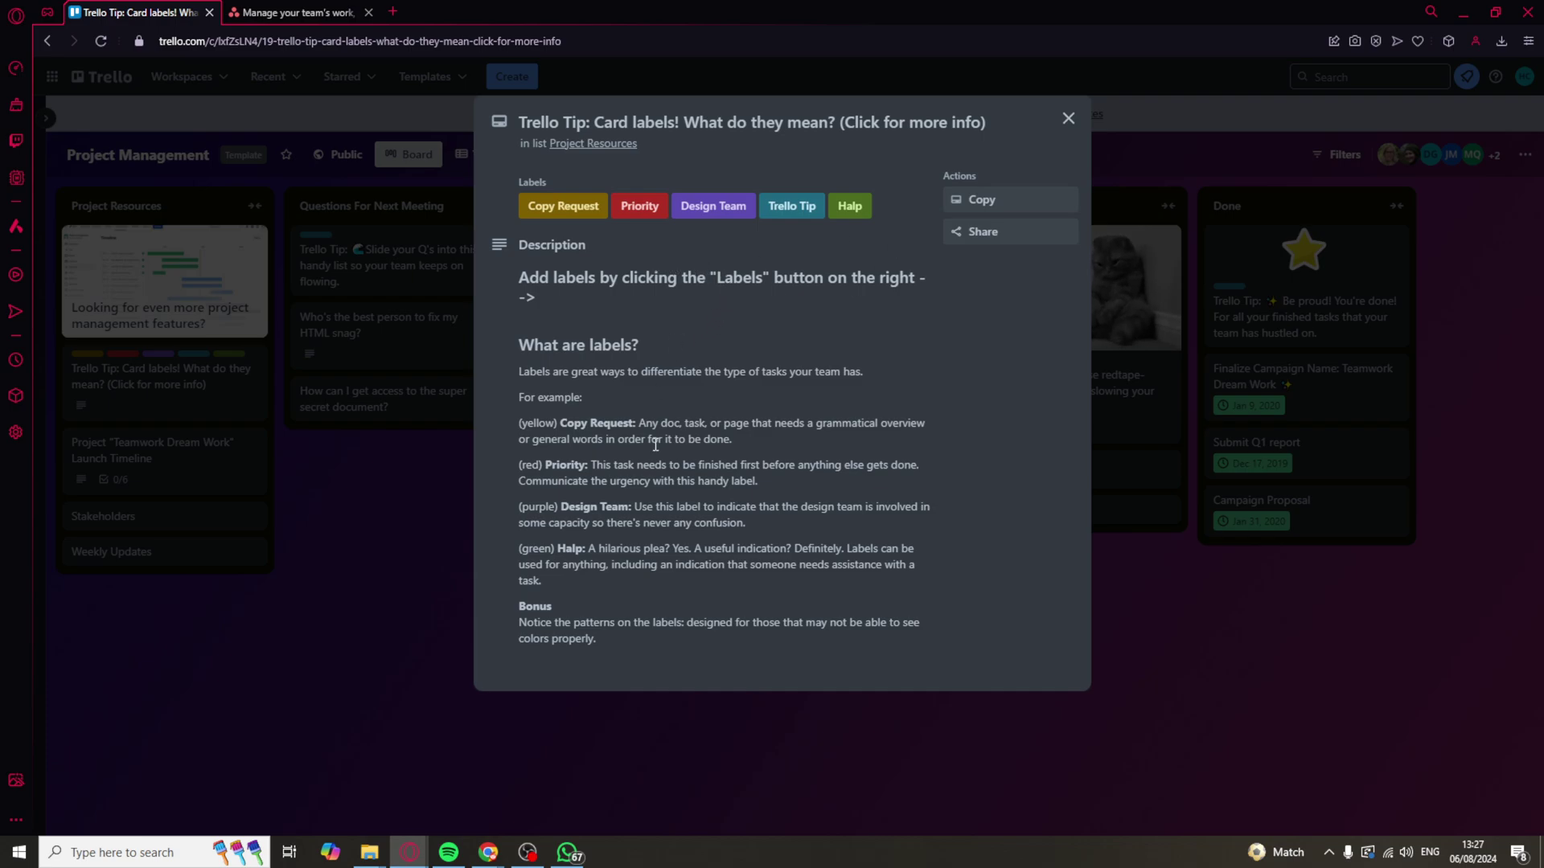
click(1068, 119)
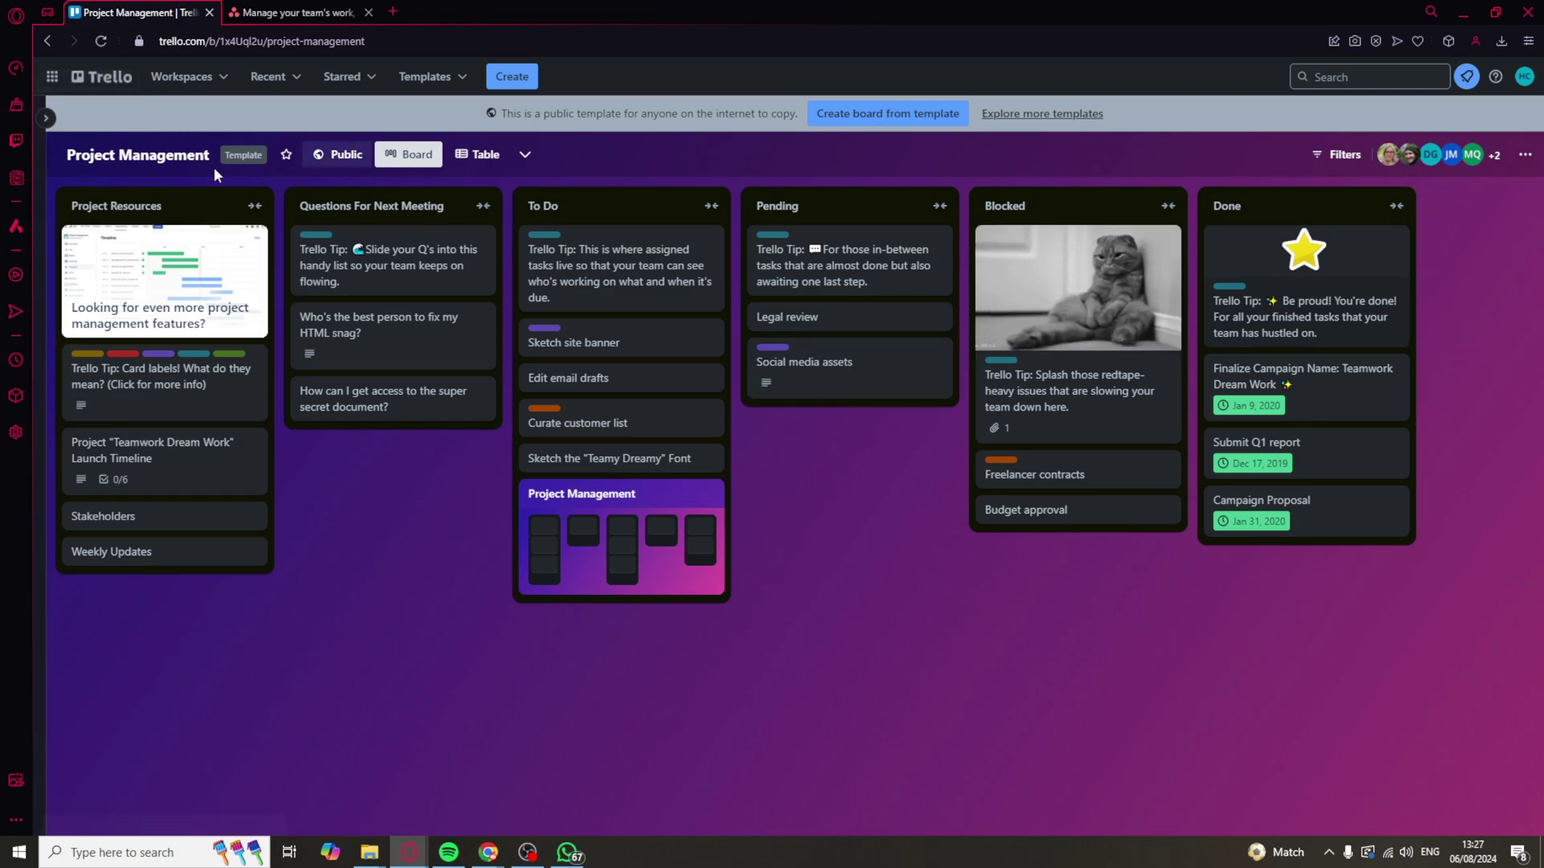
click(481, 157)
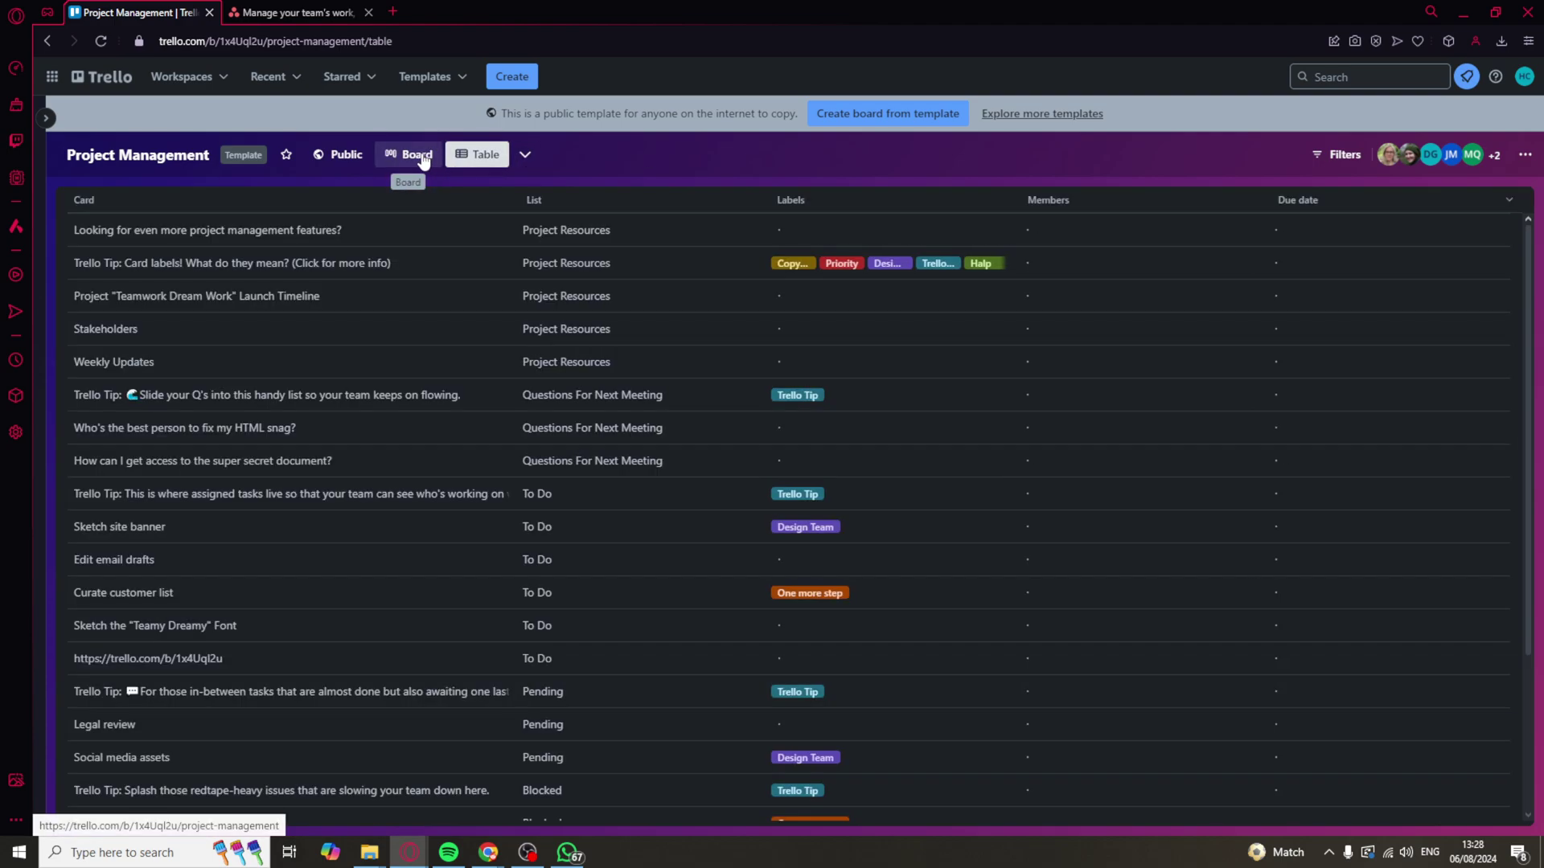
click(524, 155)
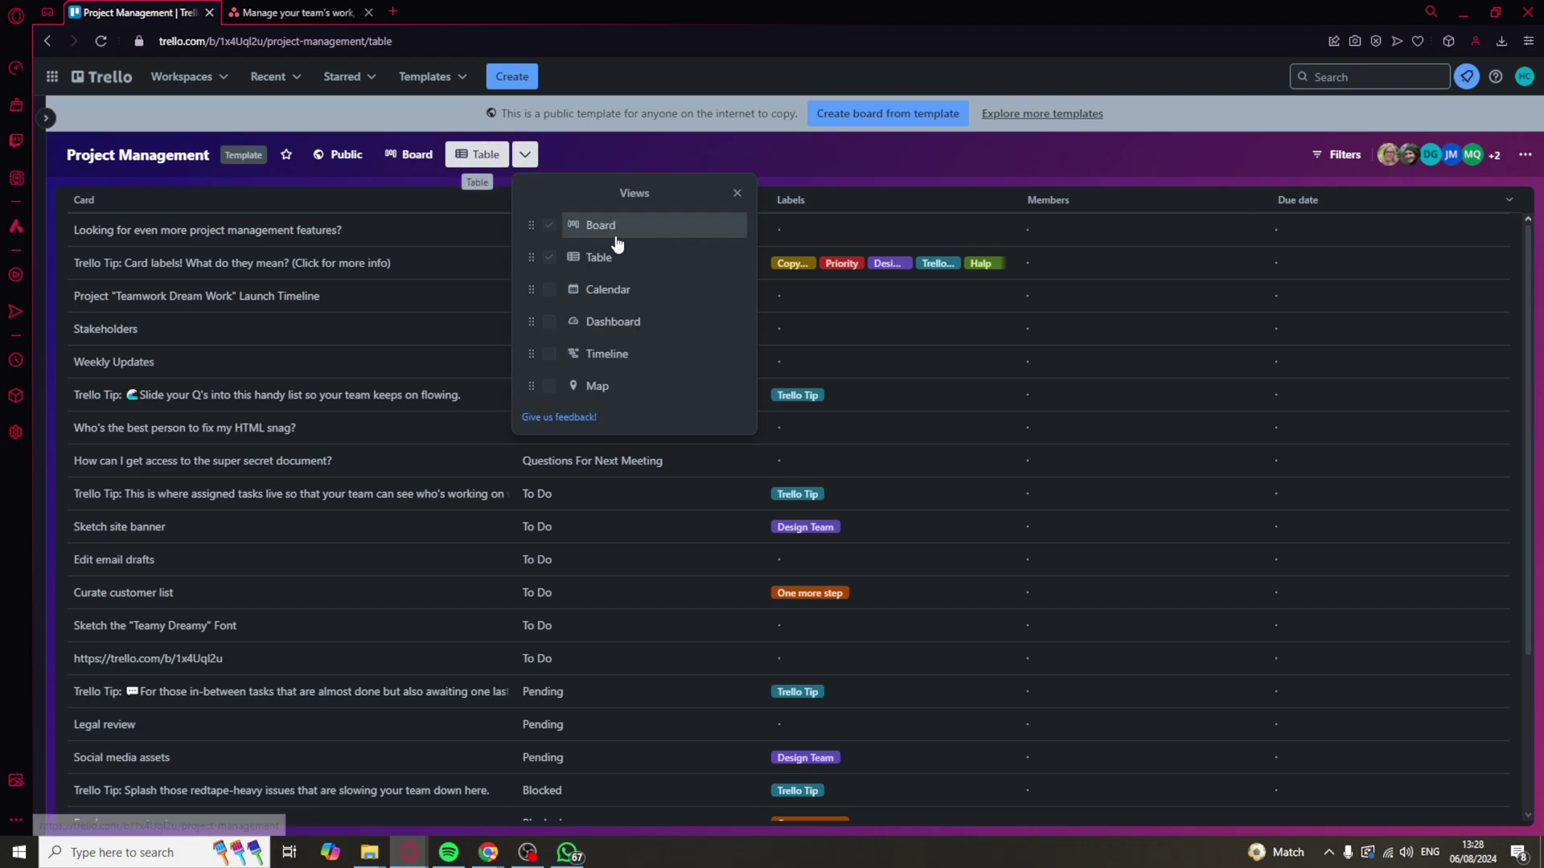
click(409, 154)
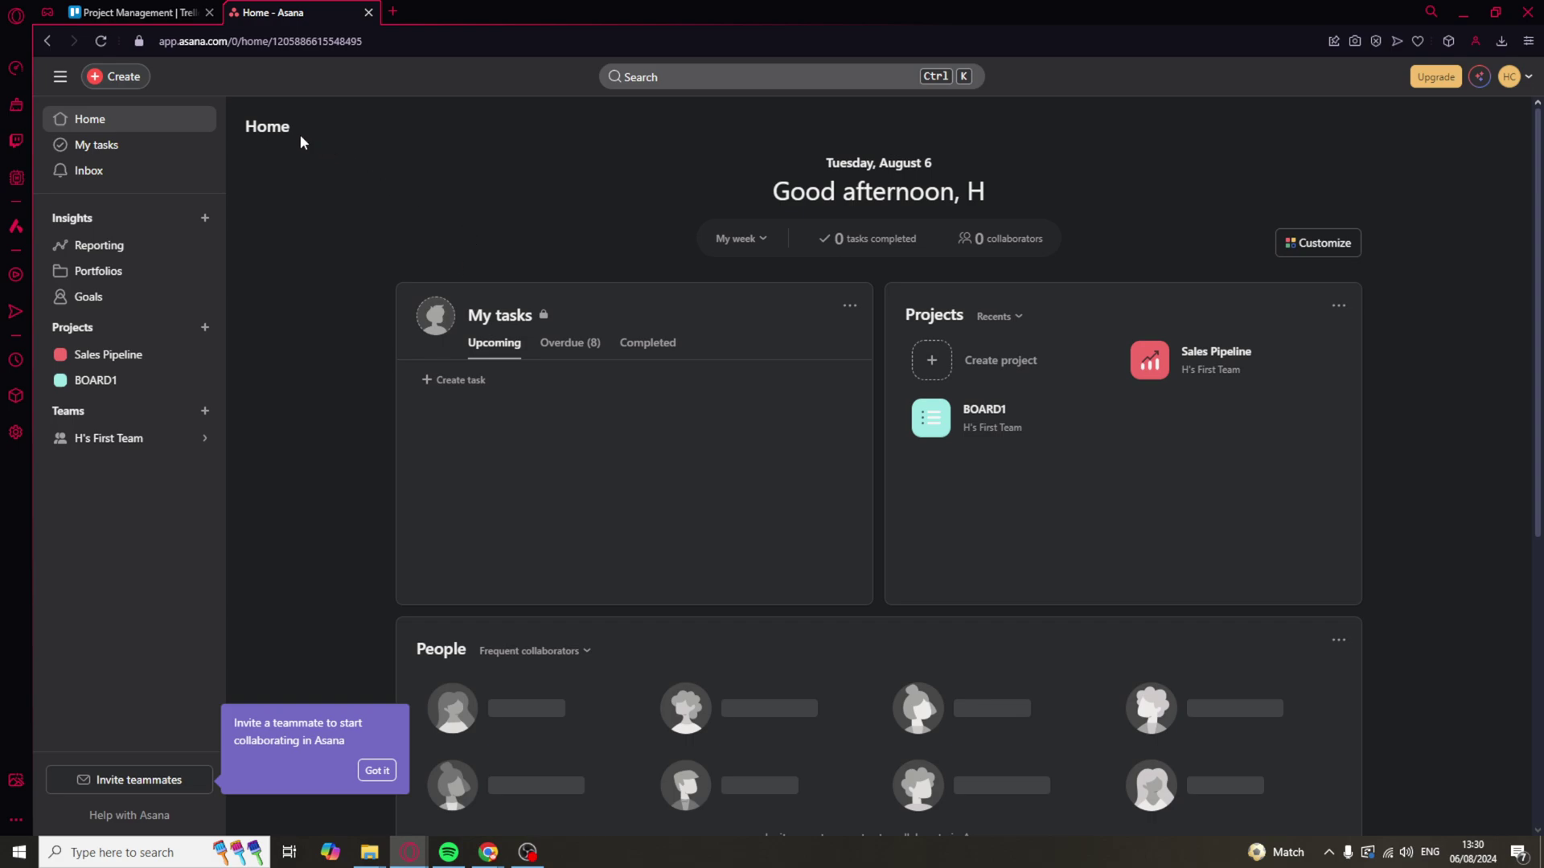
Open Asana's Sales Pipeline project and compare its Board and List views.
scroll(292, 247, down, 5)
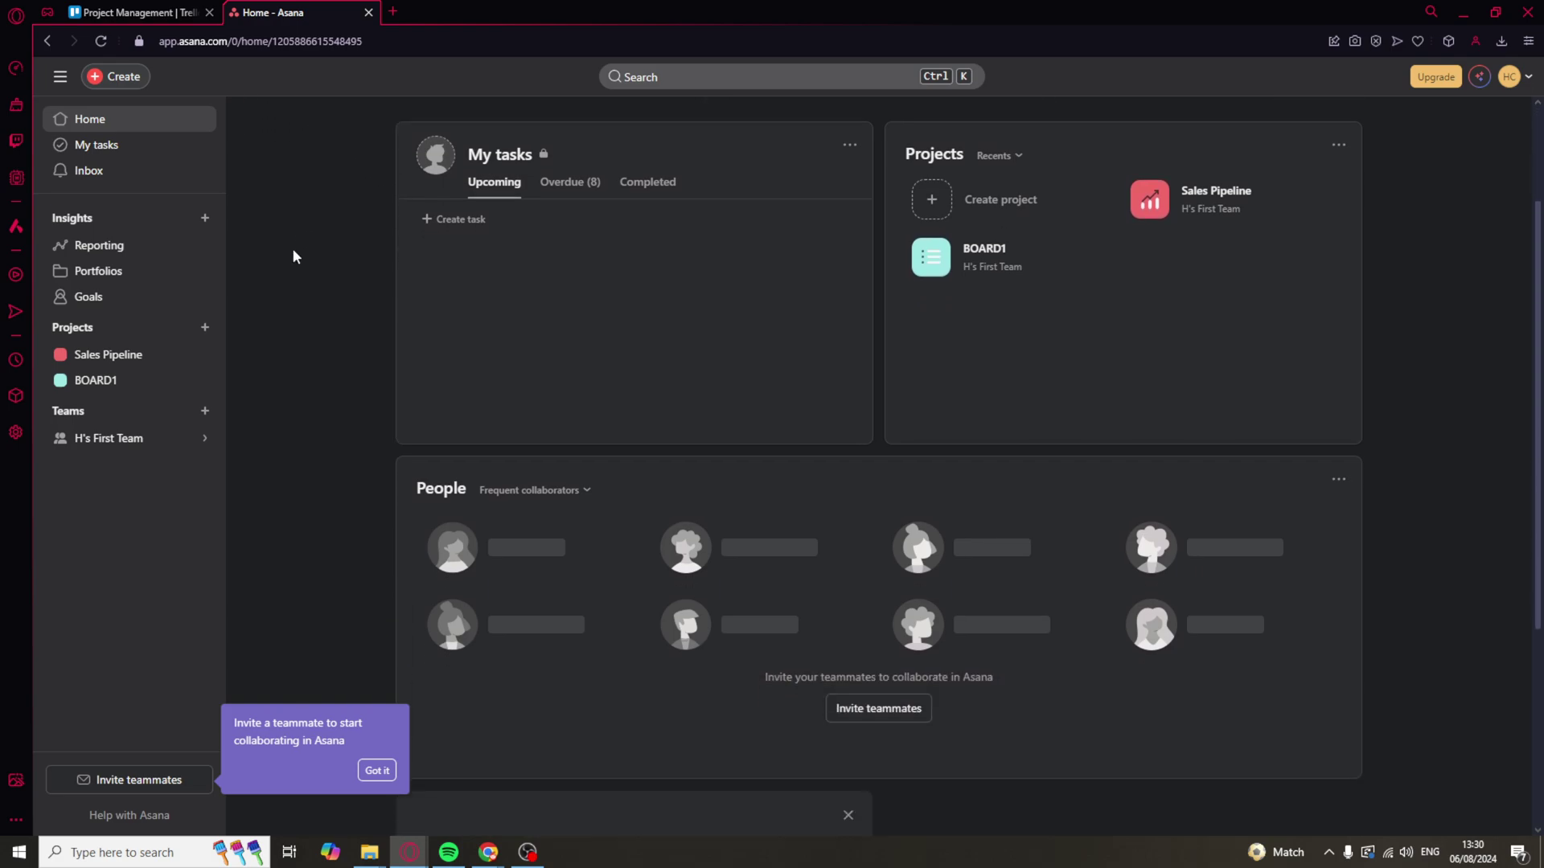
scroll(265, 289, up, 5)
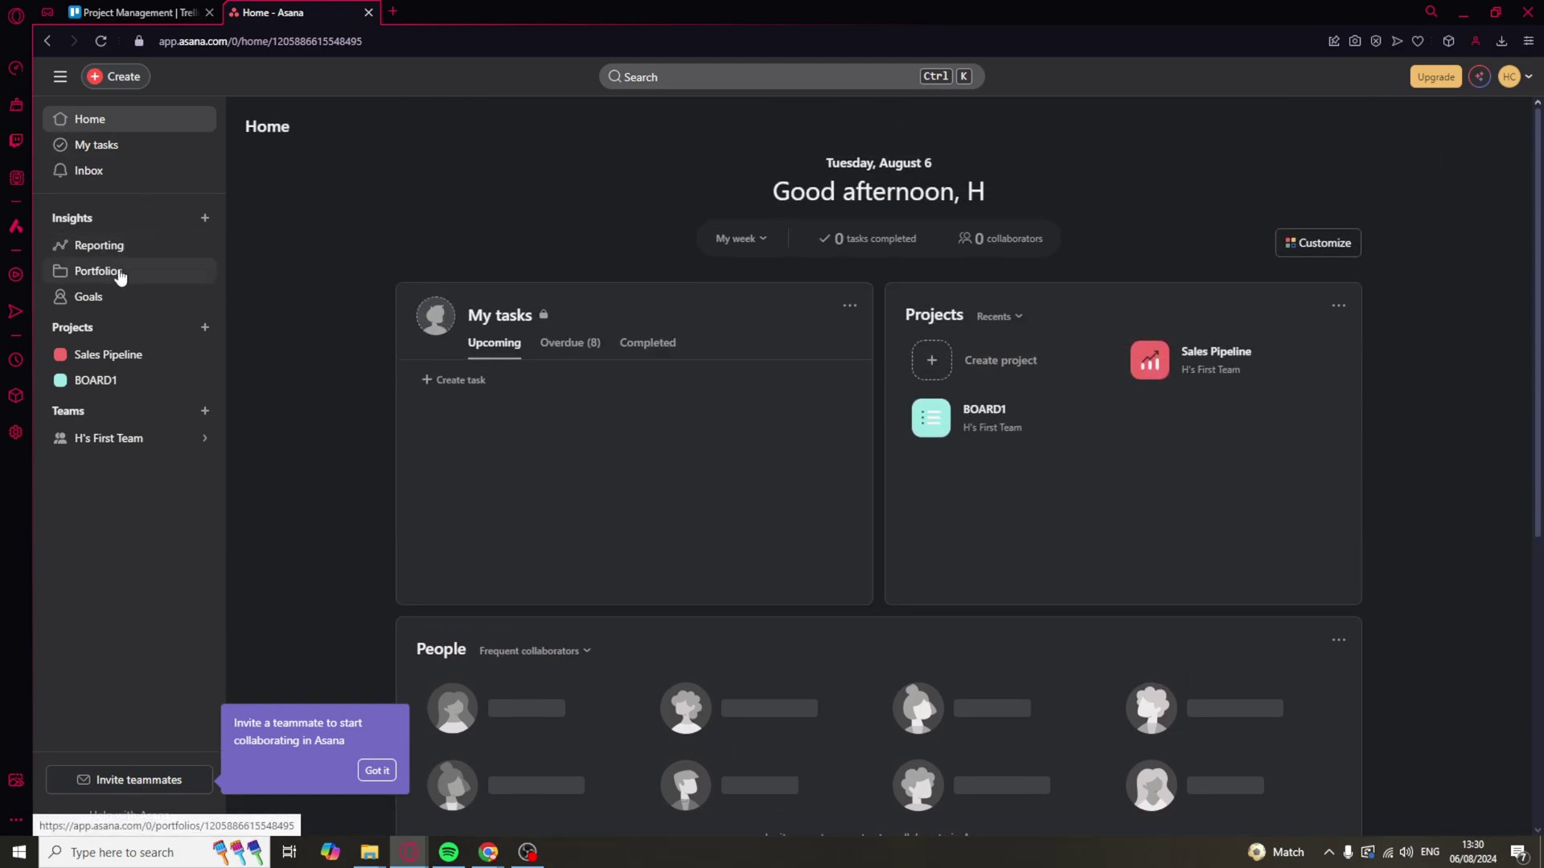
click(118, 352)
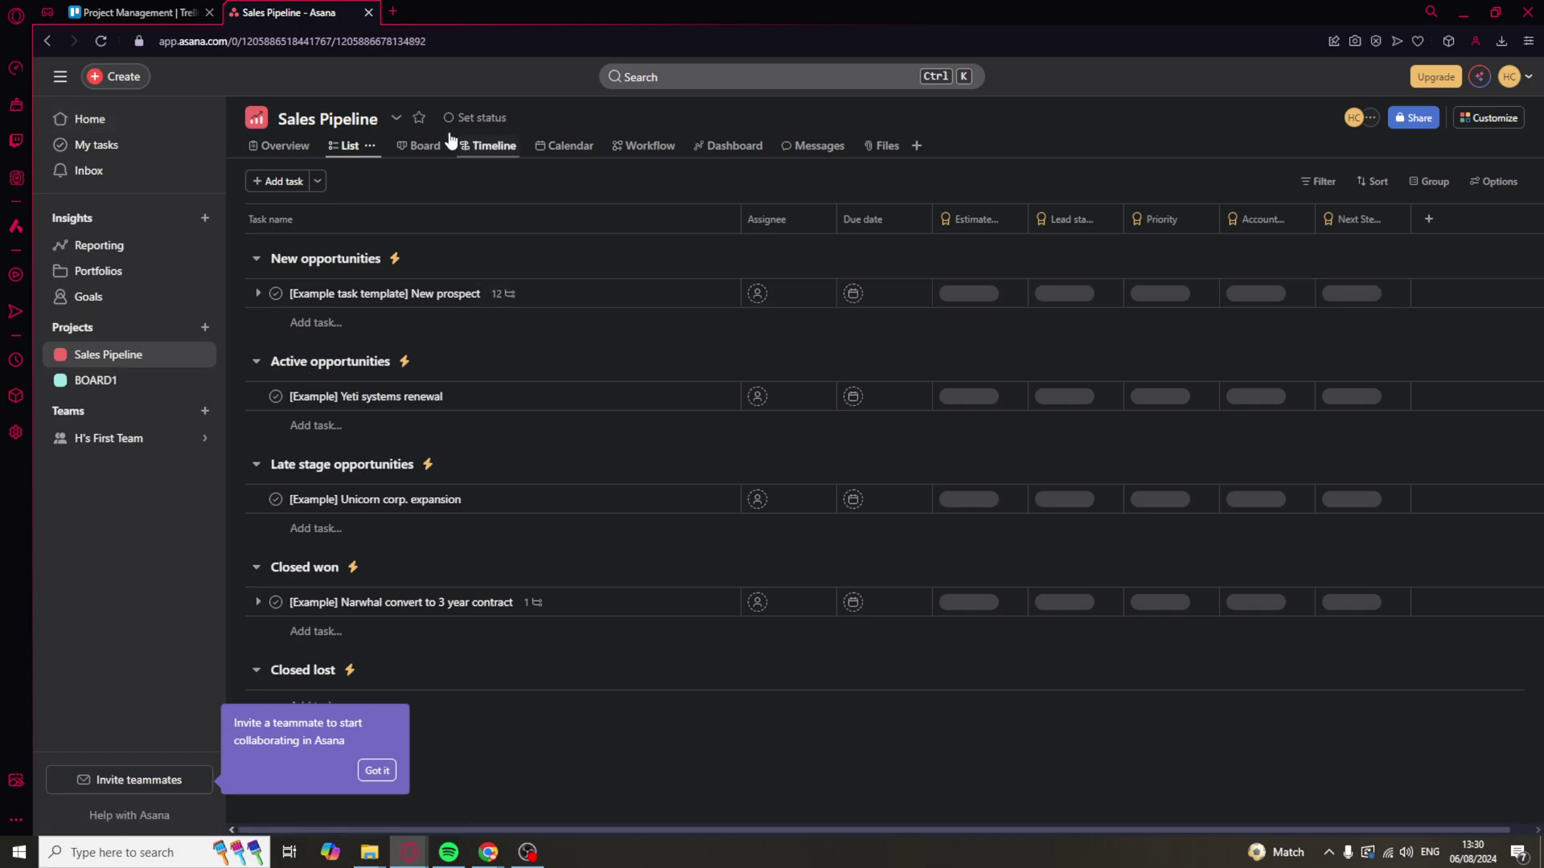
click(411, 146)
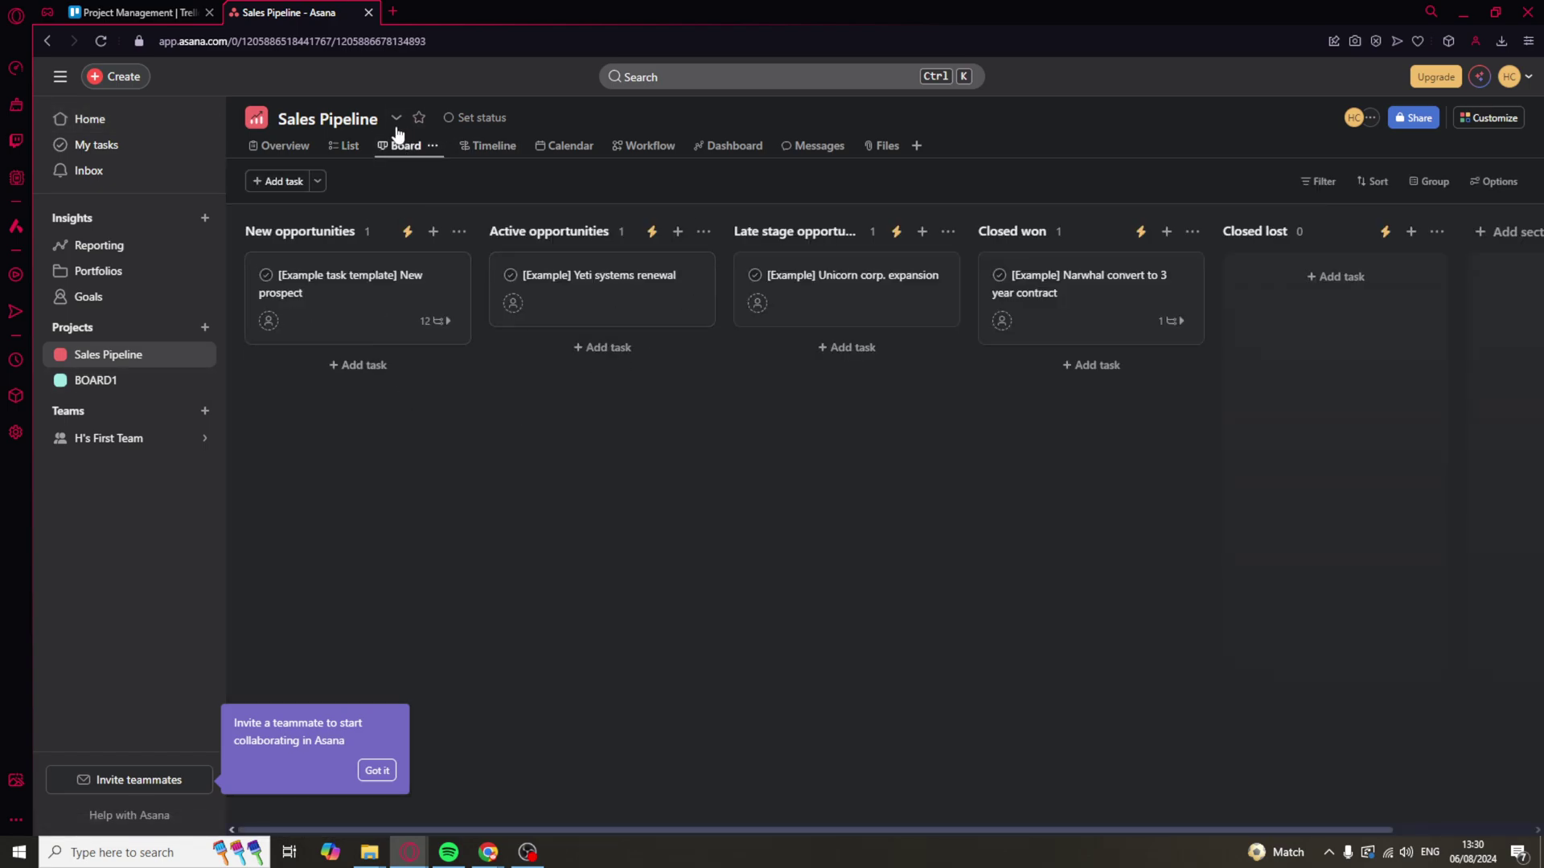
click(349, 148)
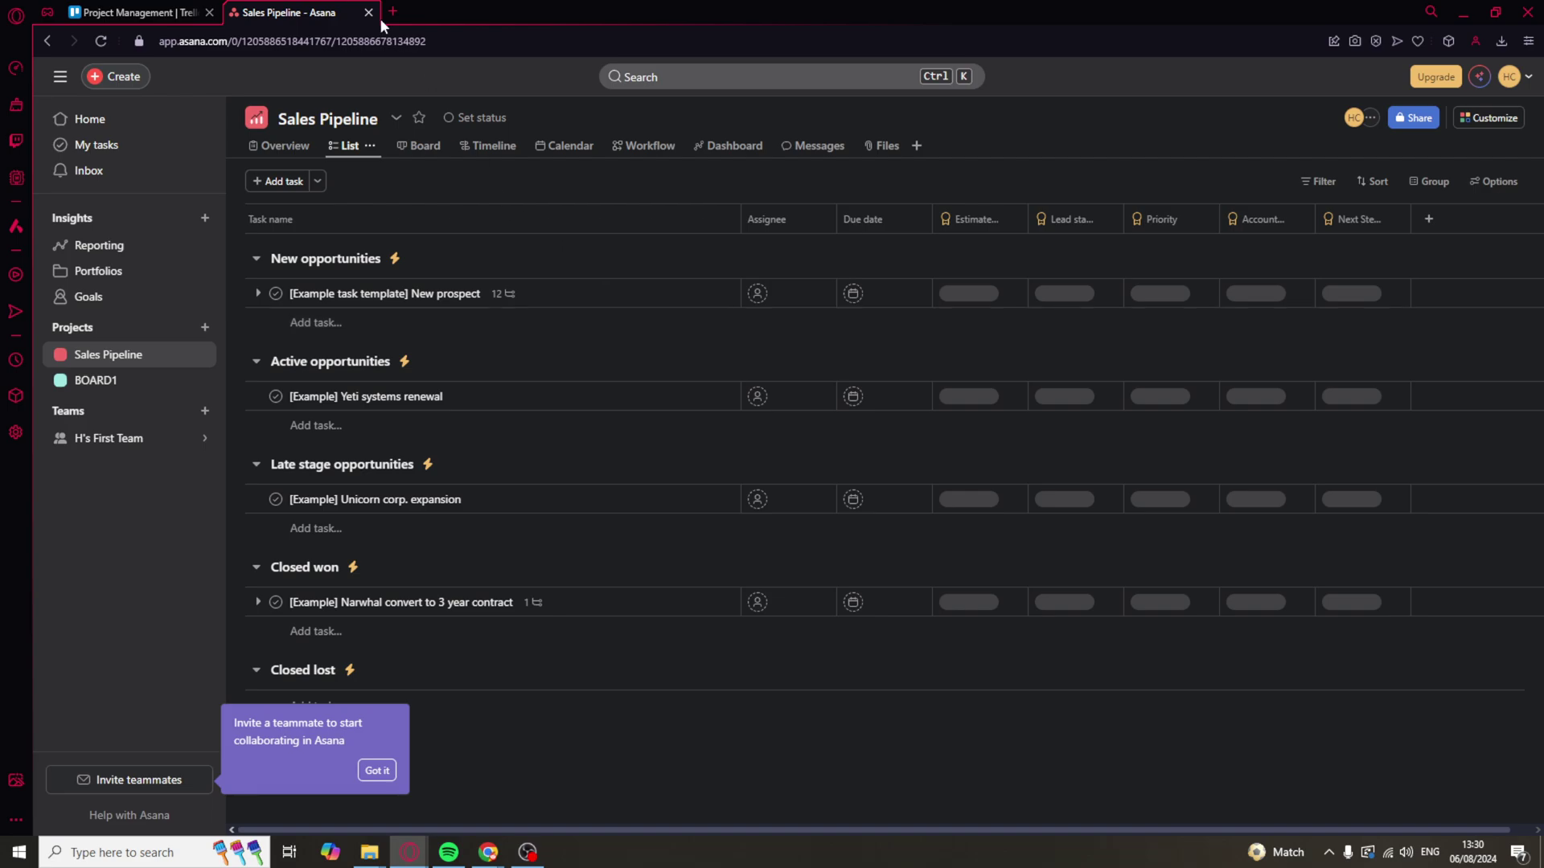
Glance between the Trello board and Sales Pipeline, ending on Trello's Project Management board.
click(137, 12)
click(289, 12)
click(126, 14)
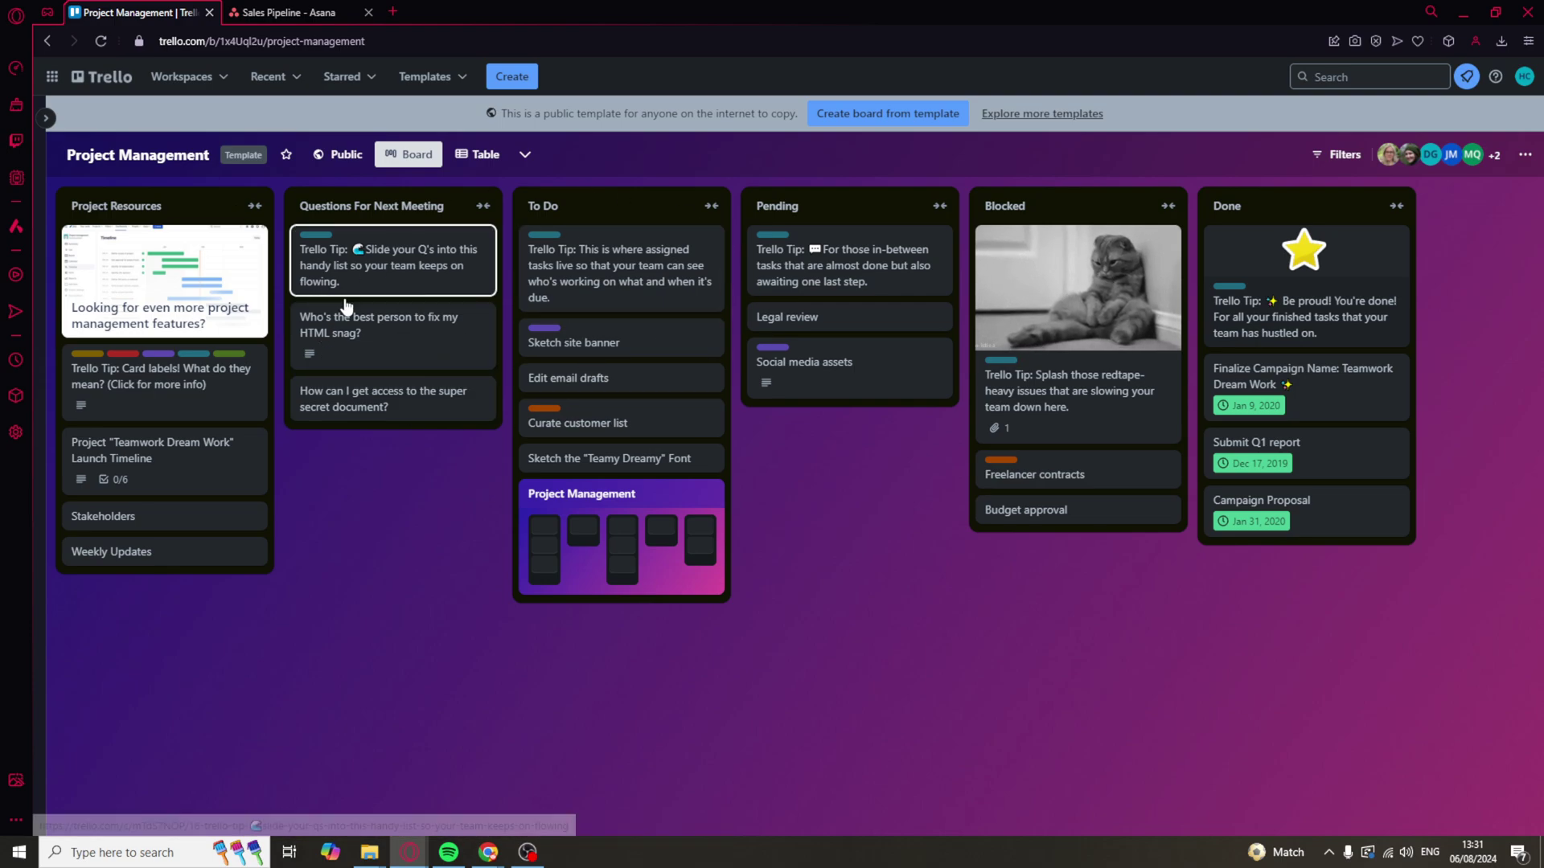
Open and close the Card labels tip card, then switch to Asana's Sales Pipeline tab.
click(161, 376)
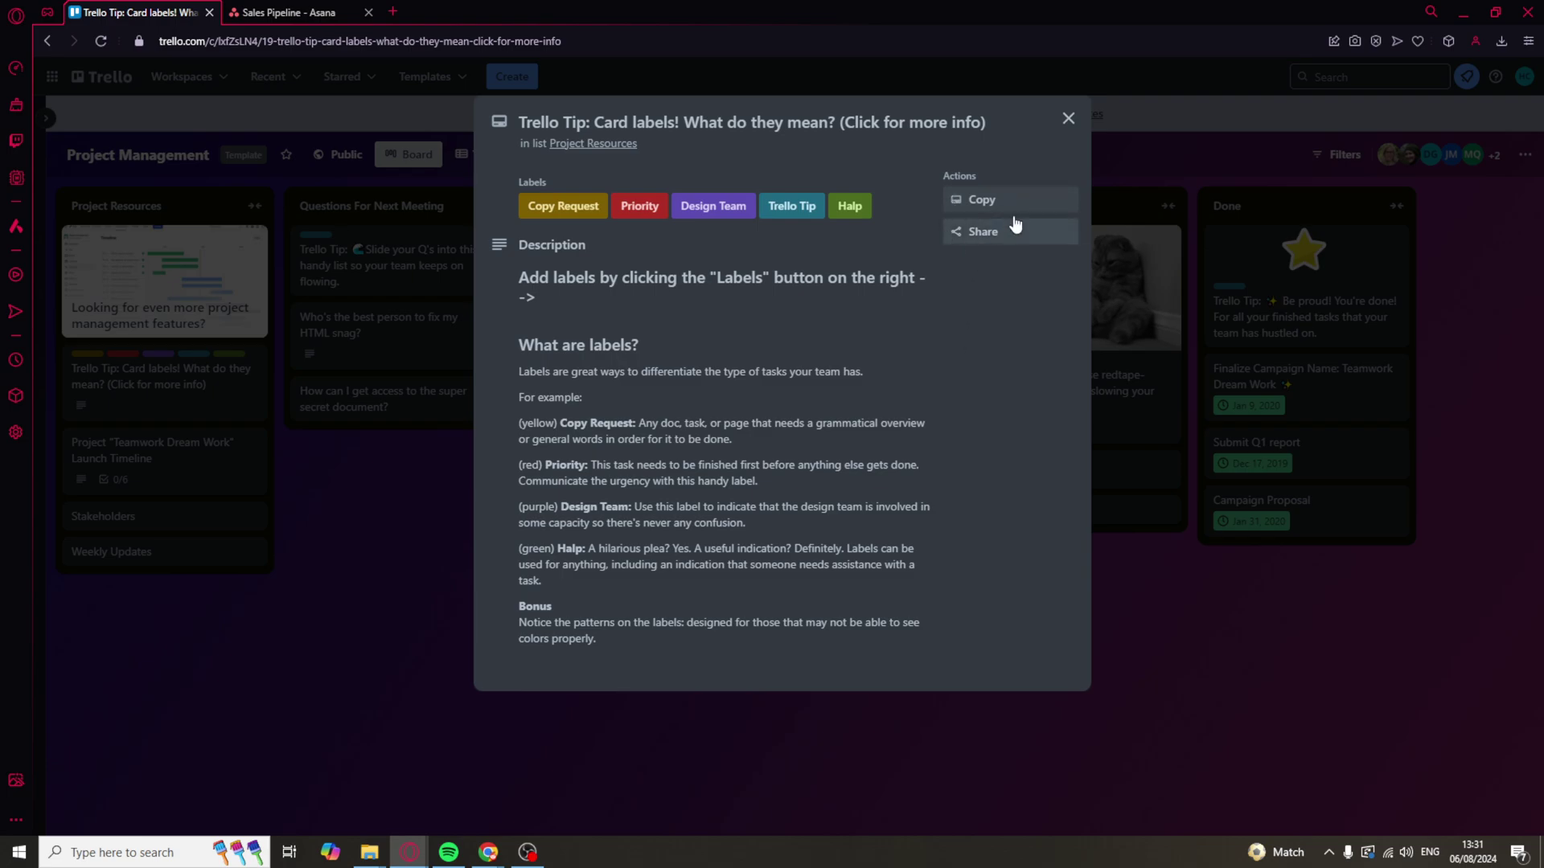
click(1156, 560)
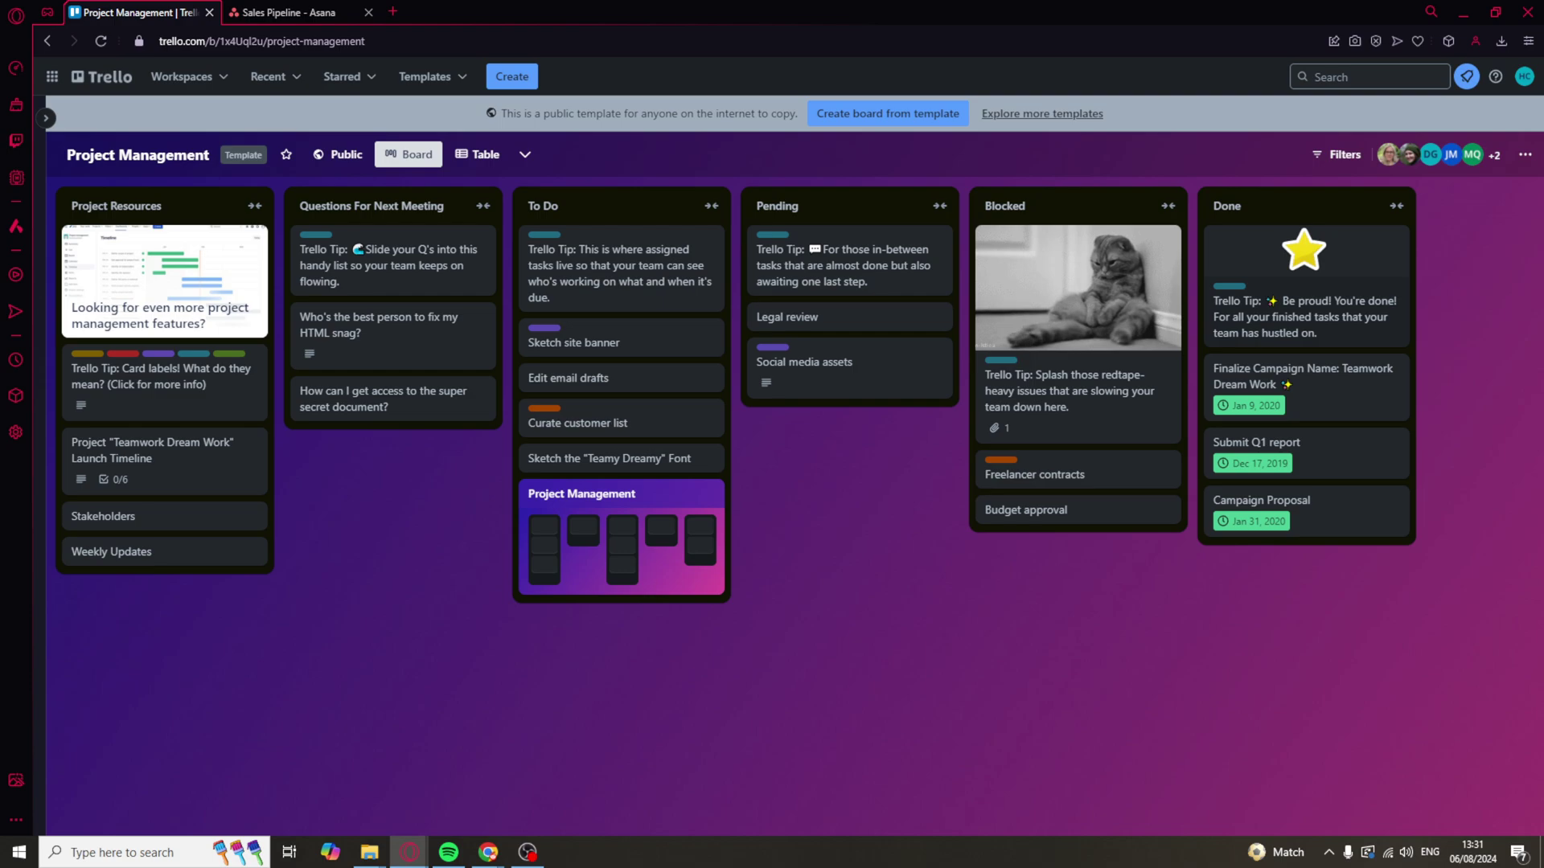
click(314, 13)
Check the Sales Pipeline Overview and New prospect task's assignee field, then open the Messages page.
click(291, 147)
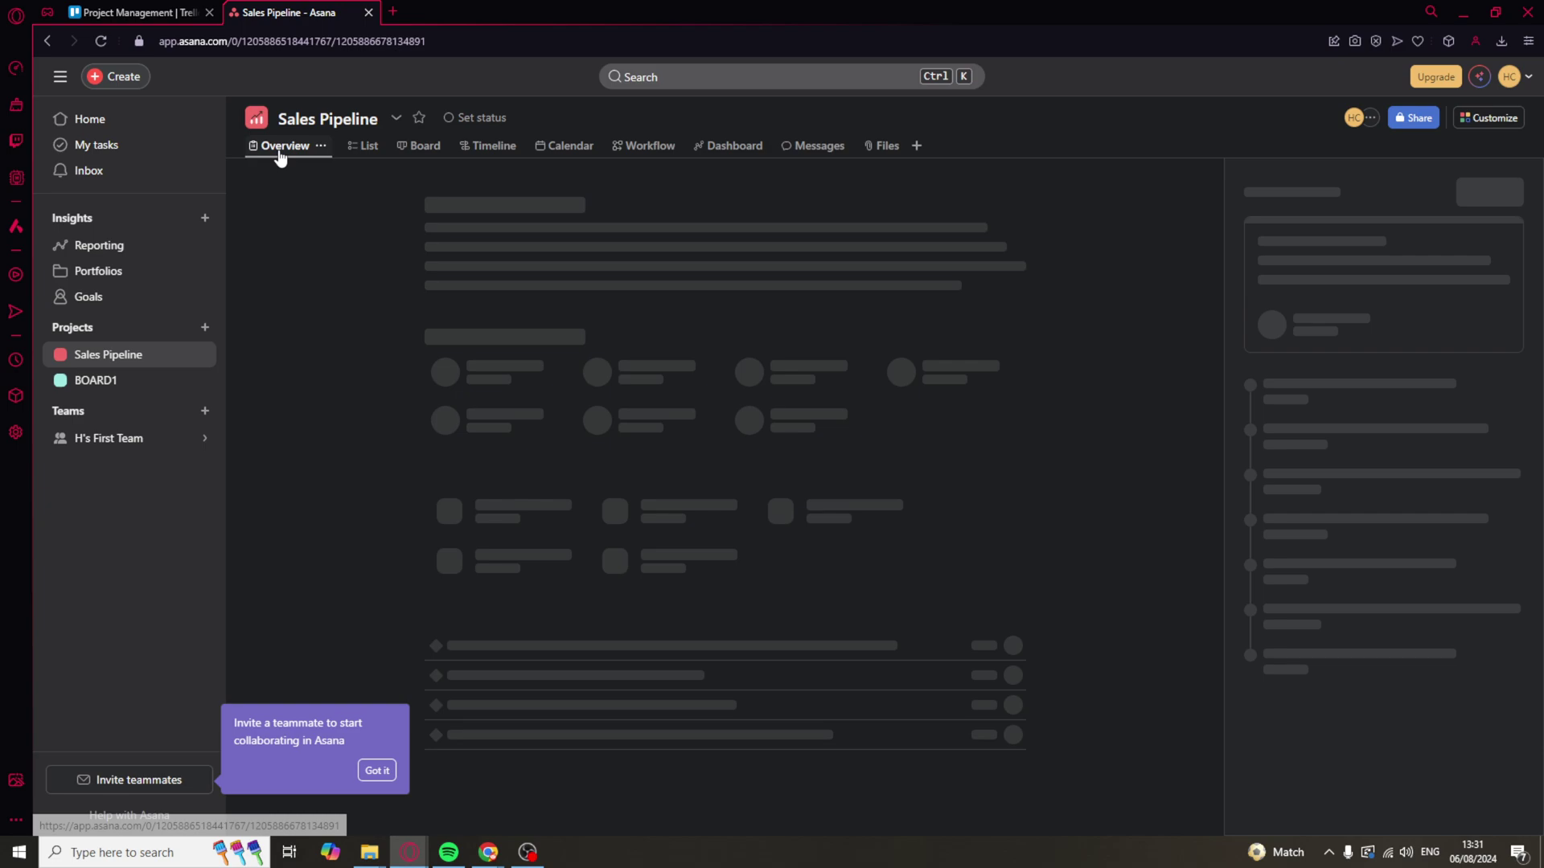
click(361, 146)
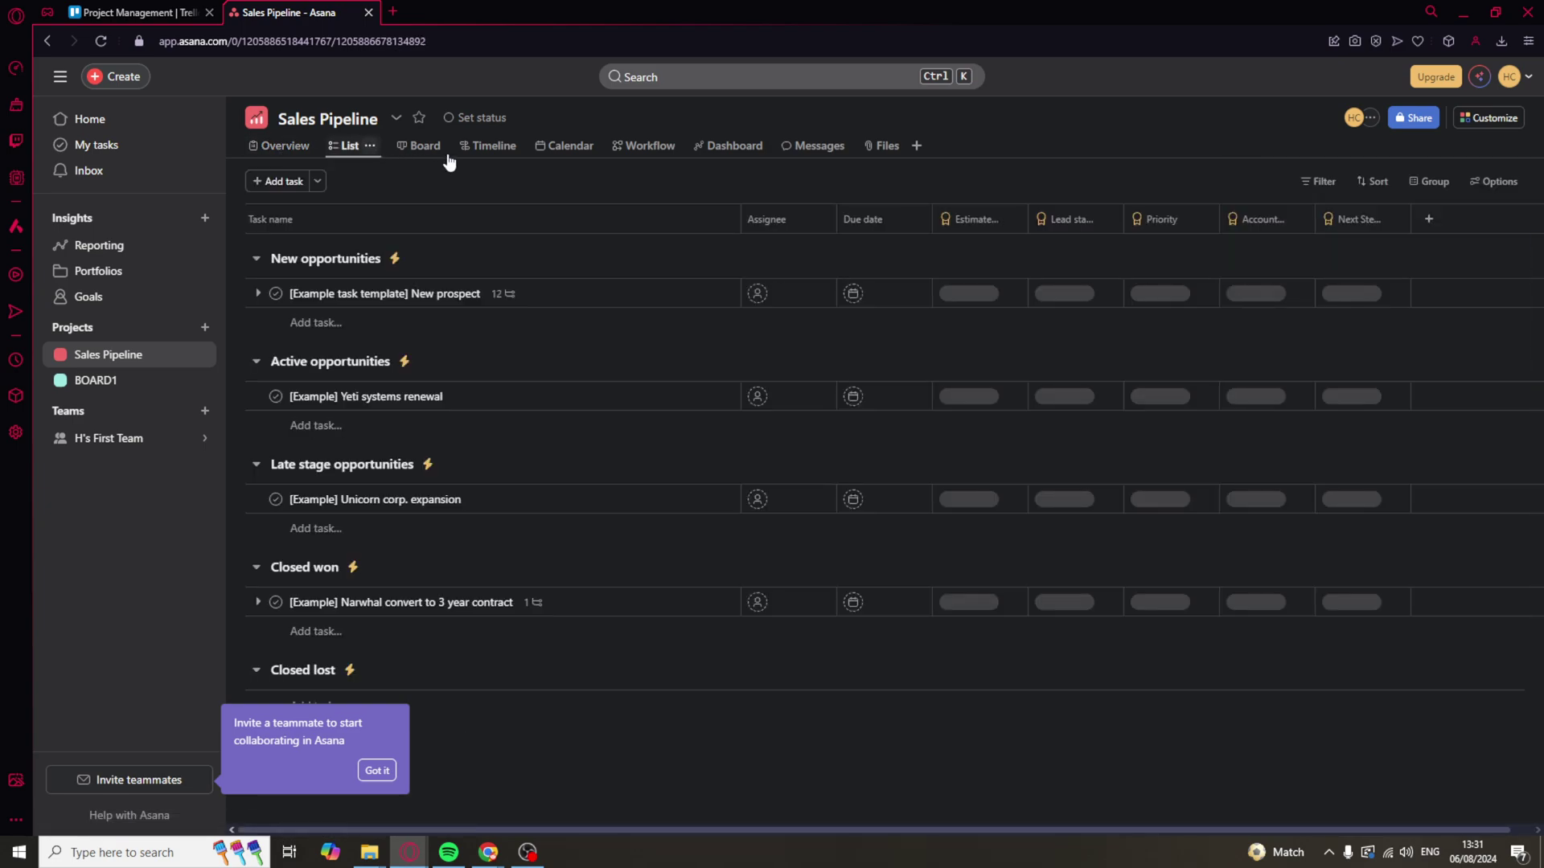
click(644, 294)
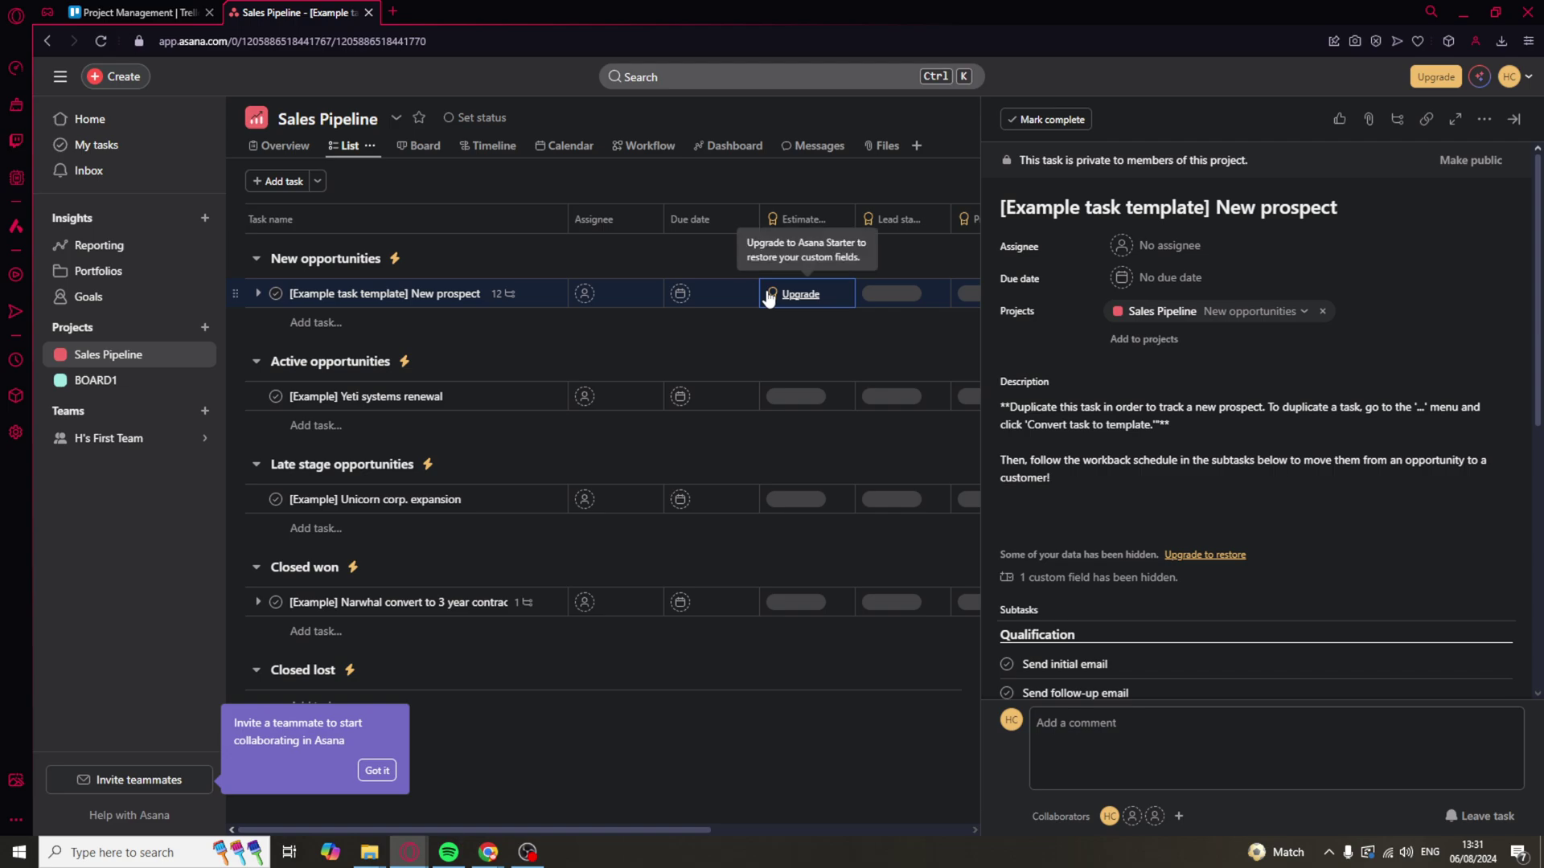
click(603, 294)
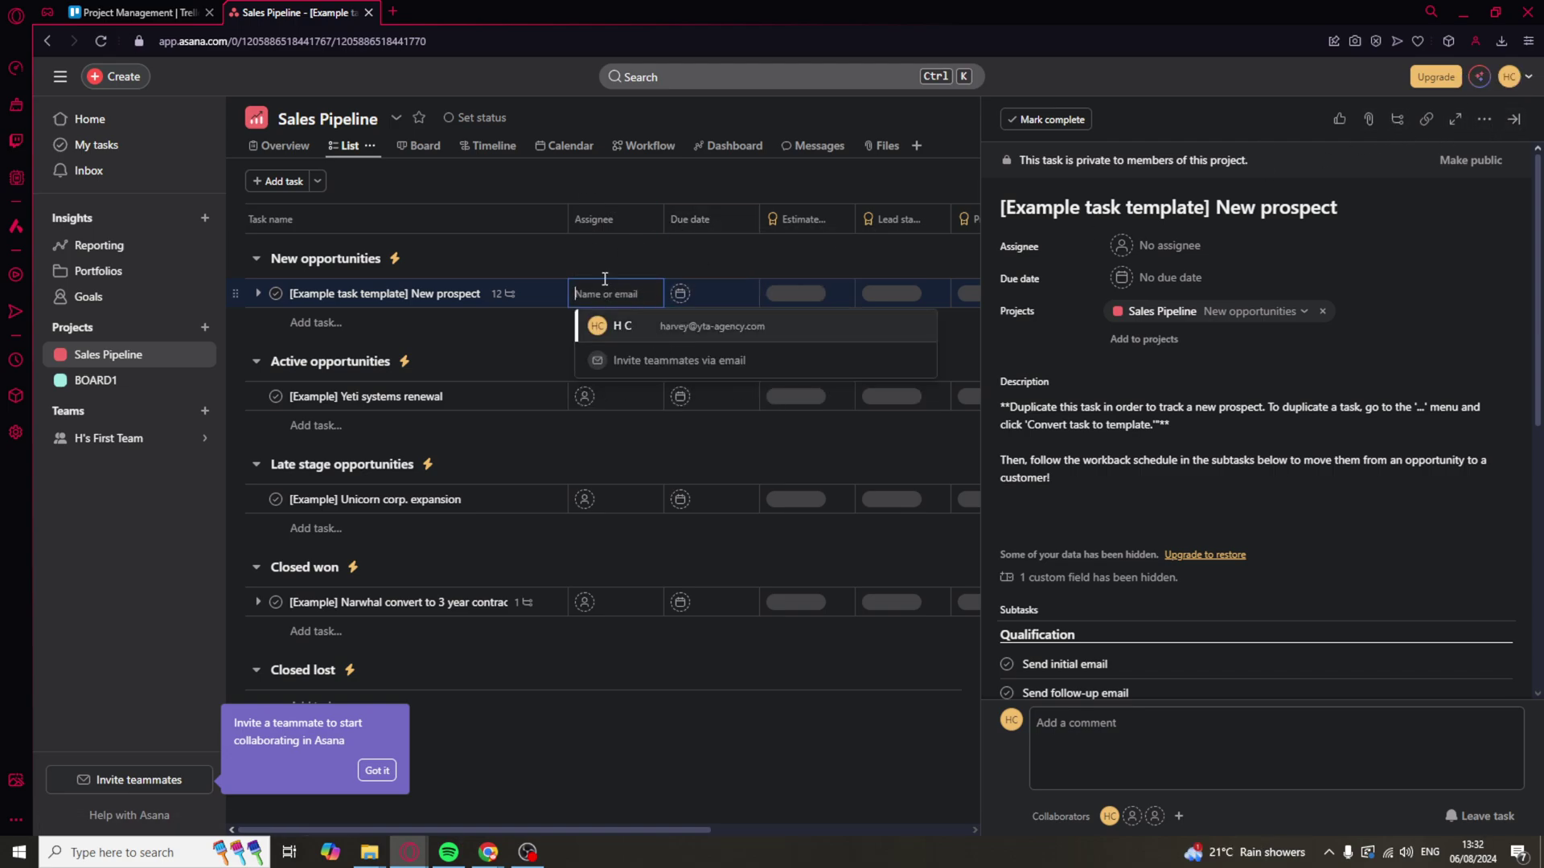
key(Escape)
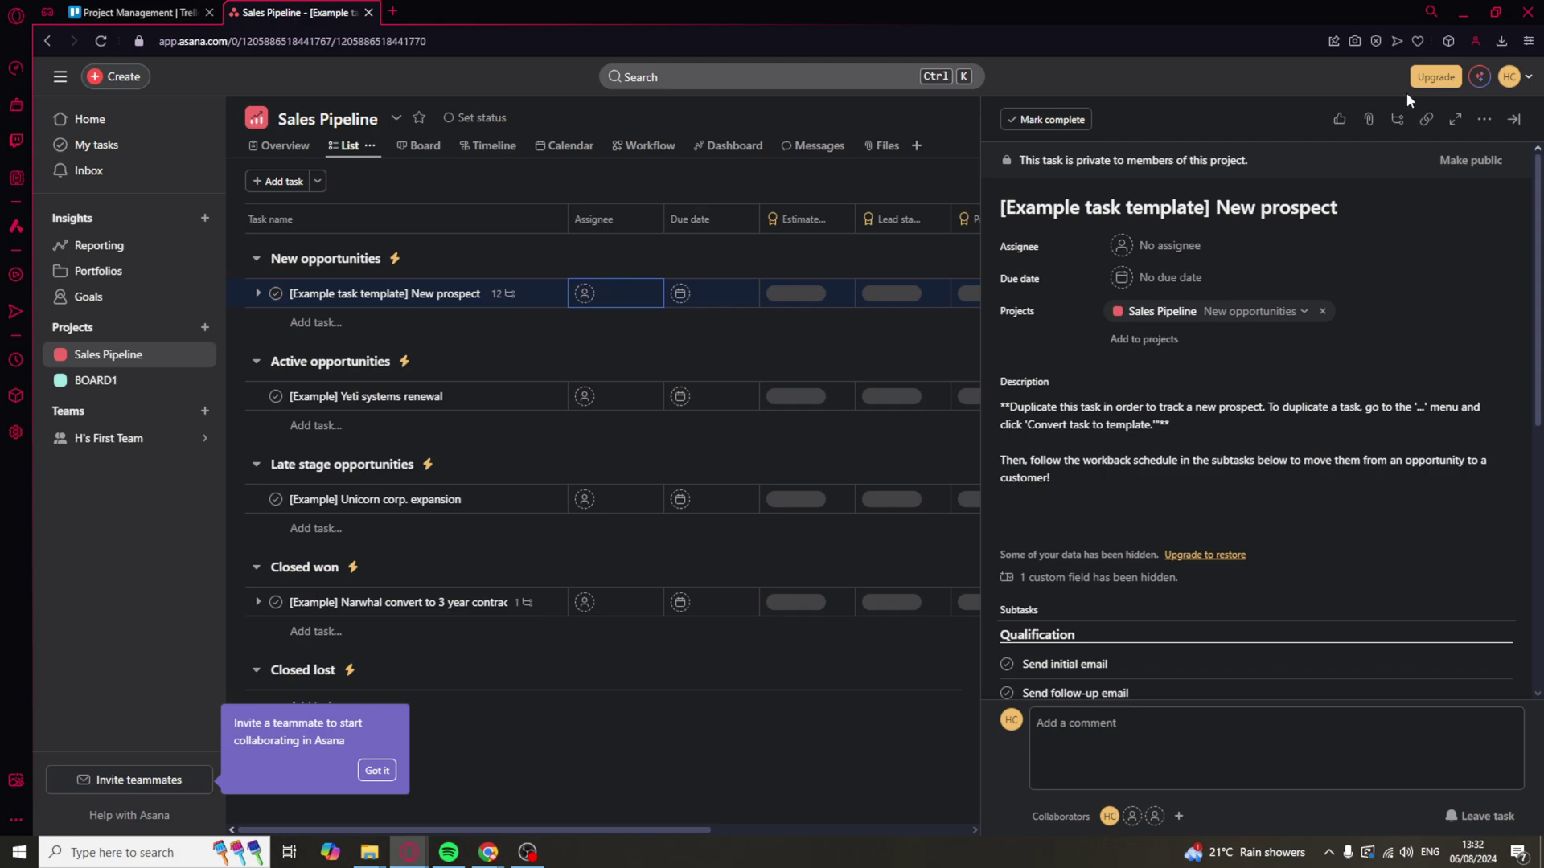
click(1513, 119)
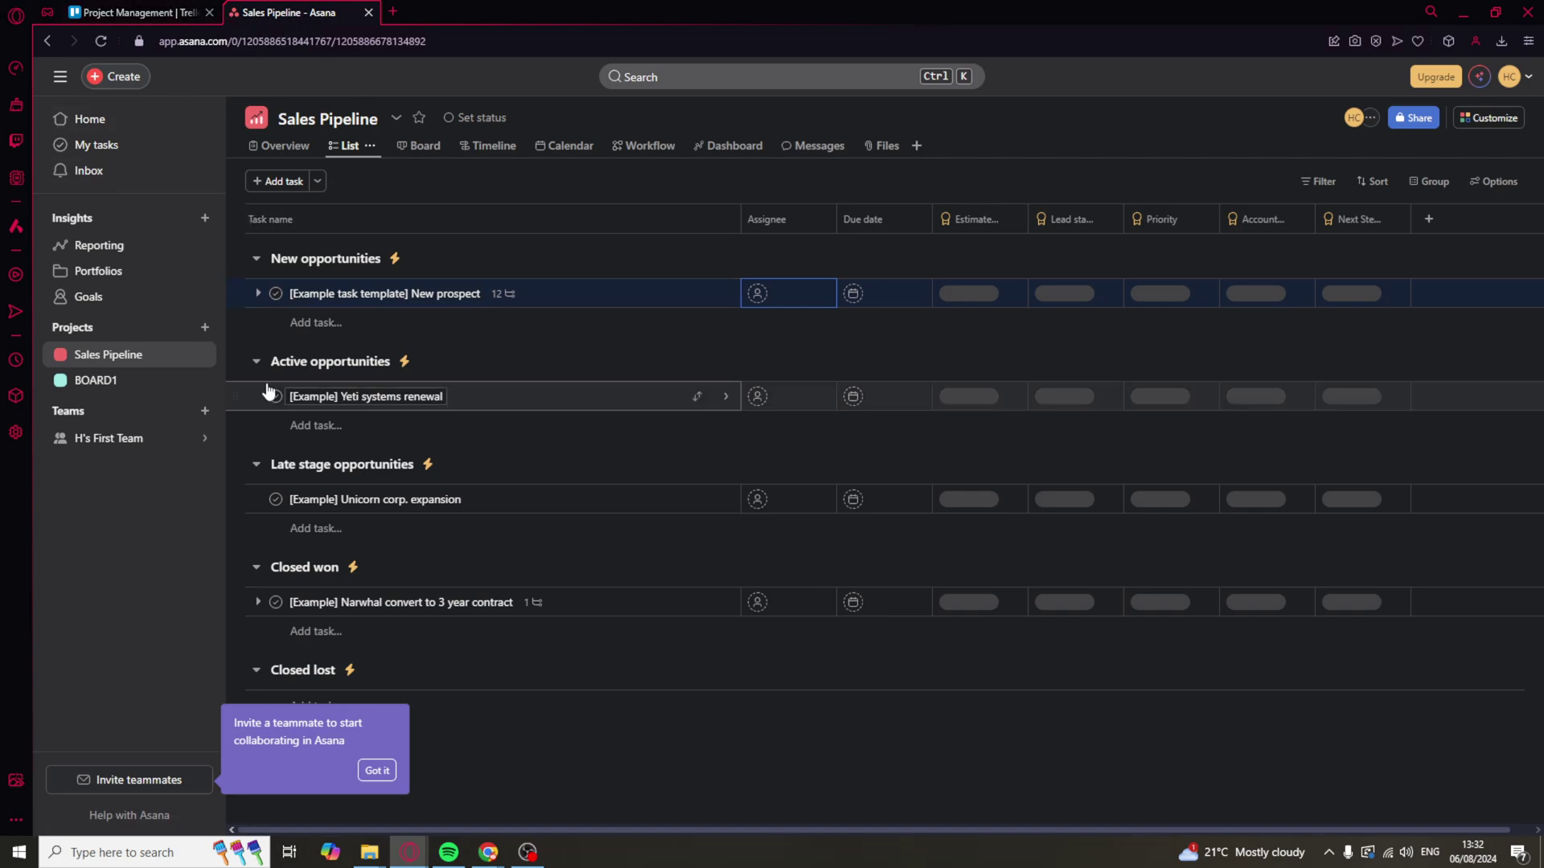
click(808, 146)
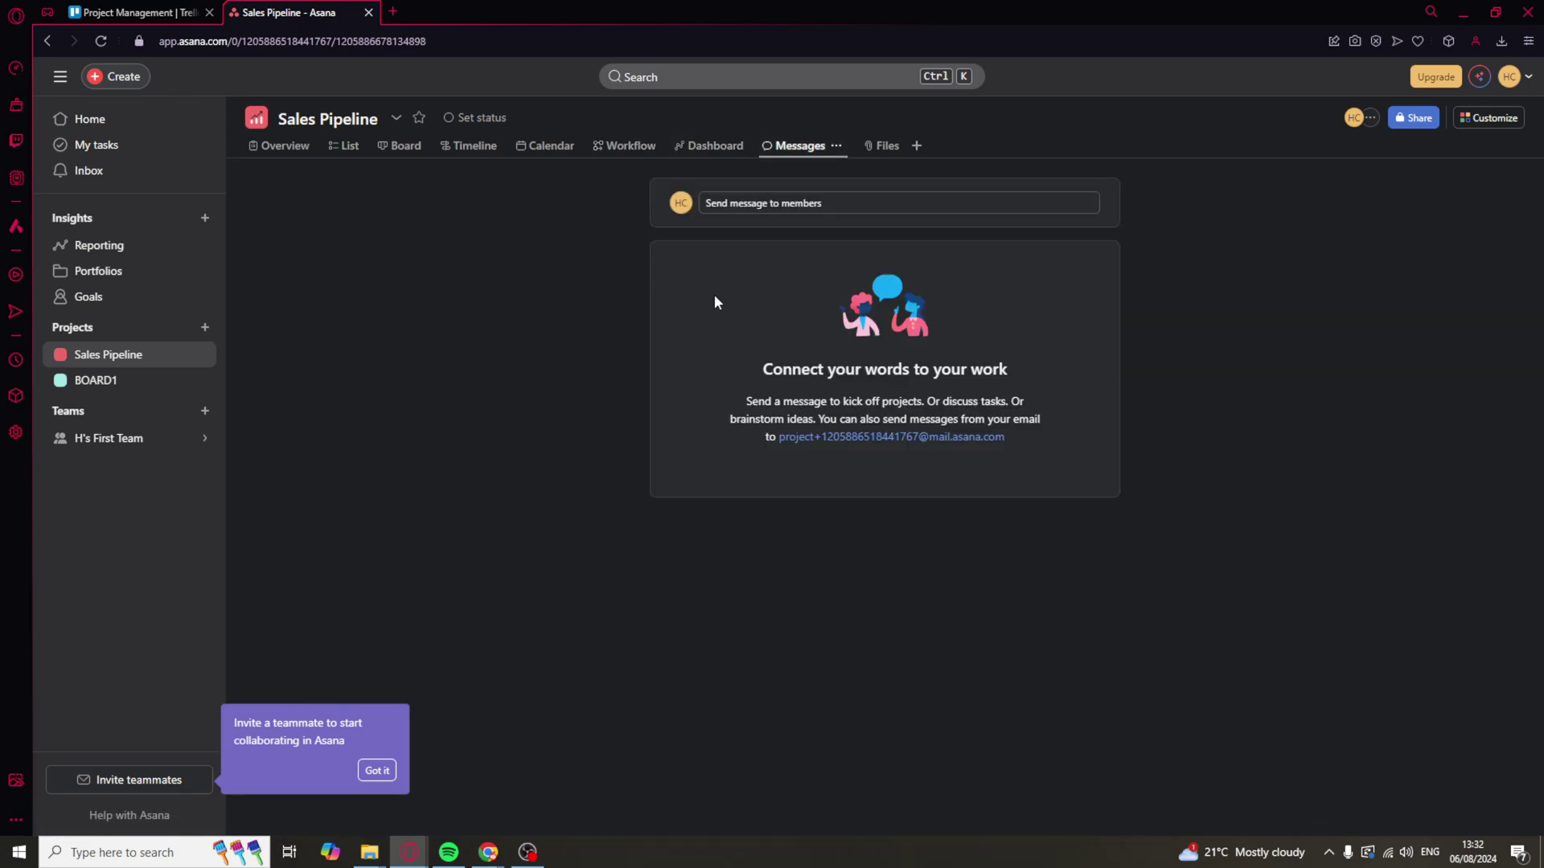
Open My Tasks and dismiss the invite-a-teammate and Filter by person tips, comparing with Trello.
click(103, 146)
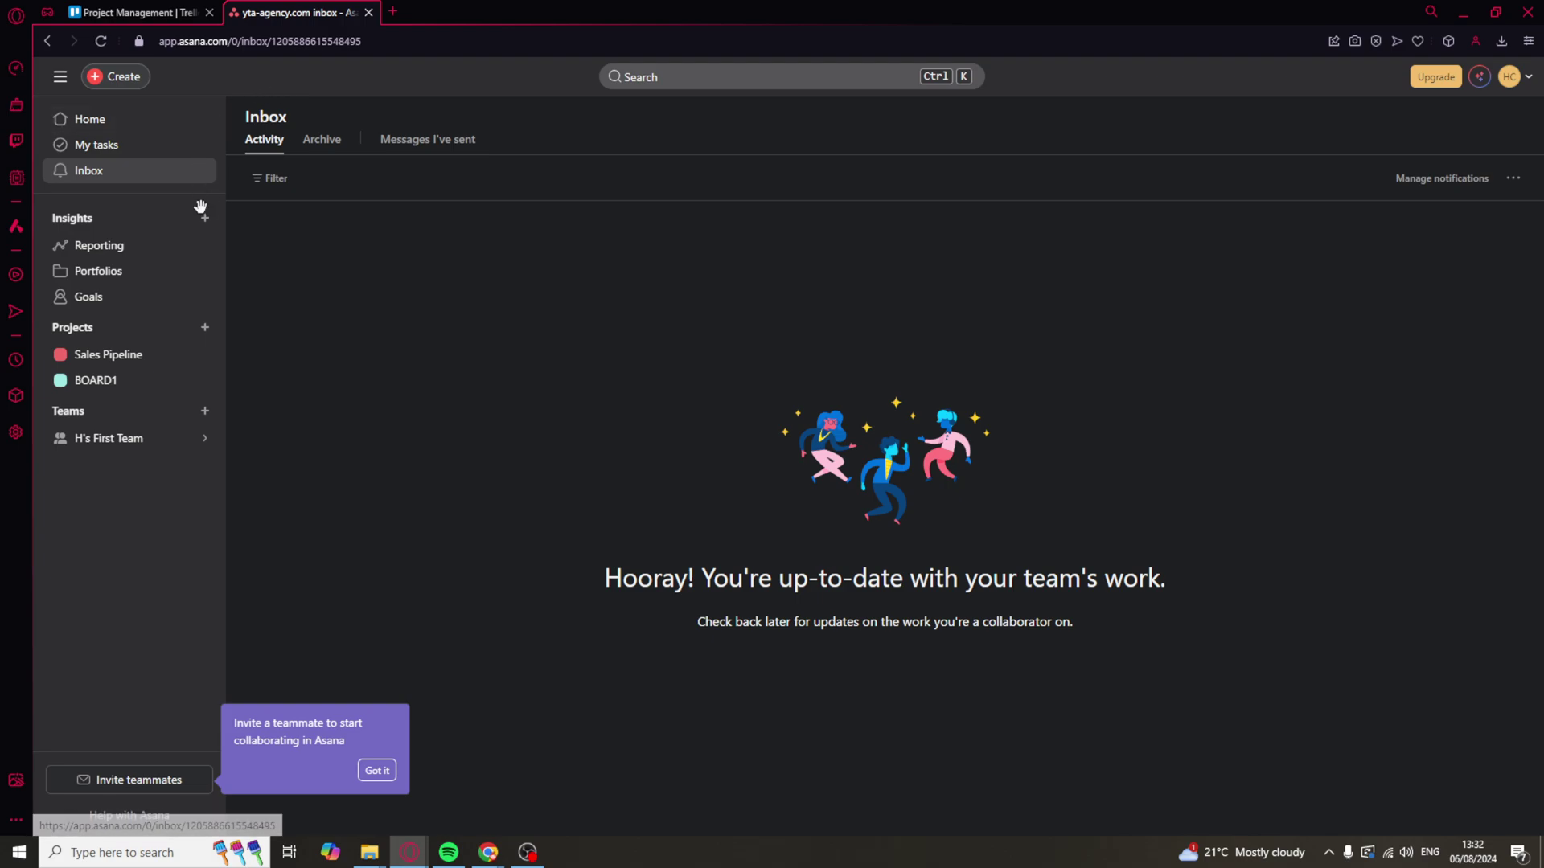
click(378, 771)
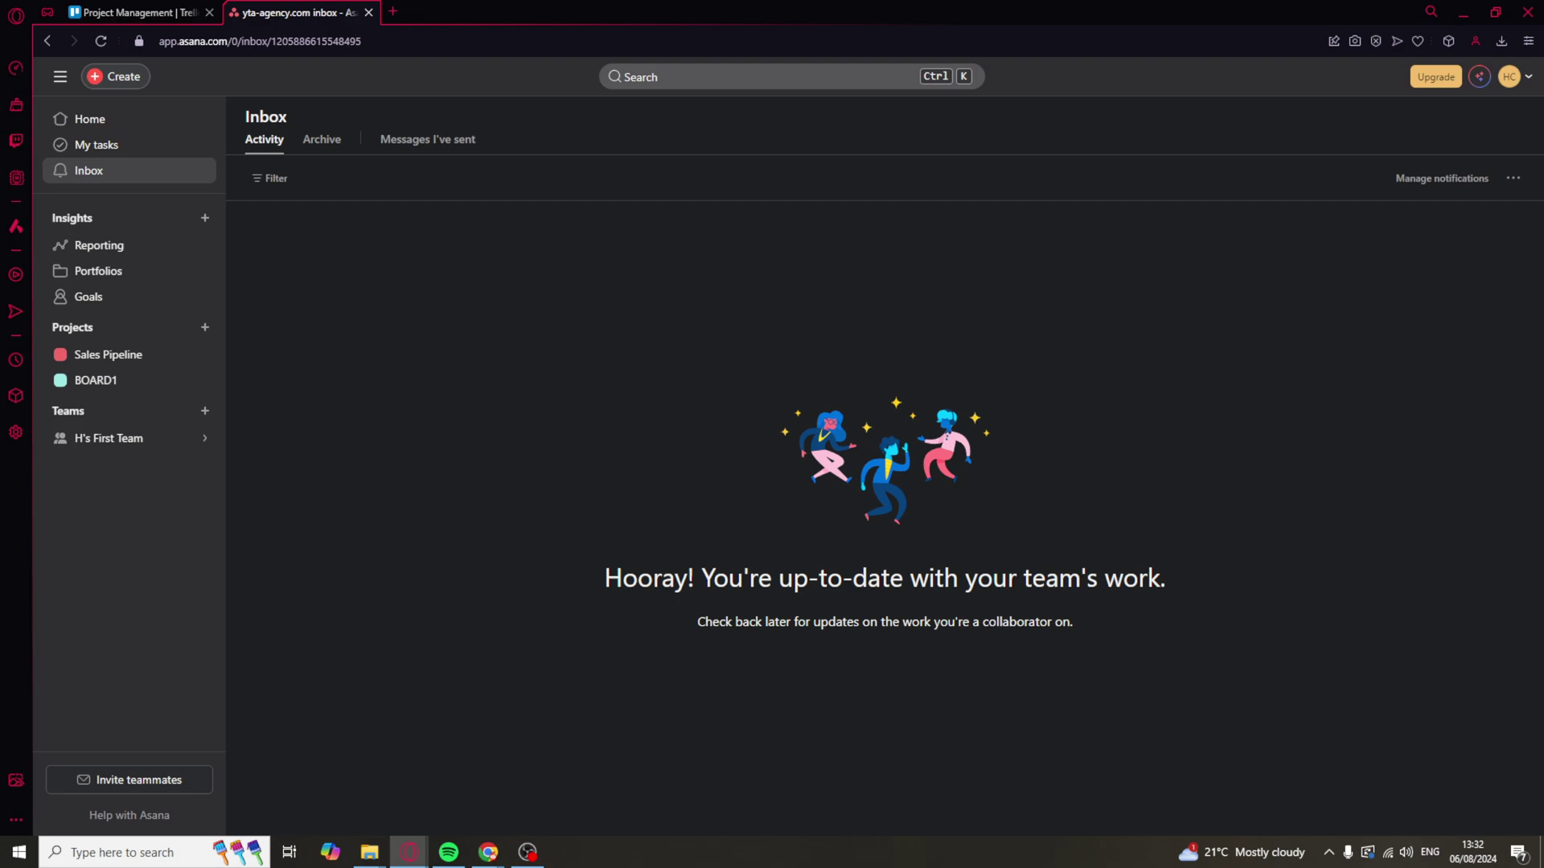
click(137, 12)
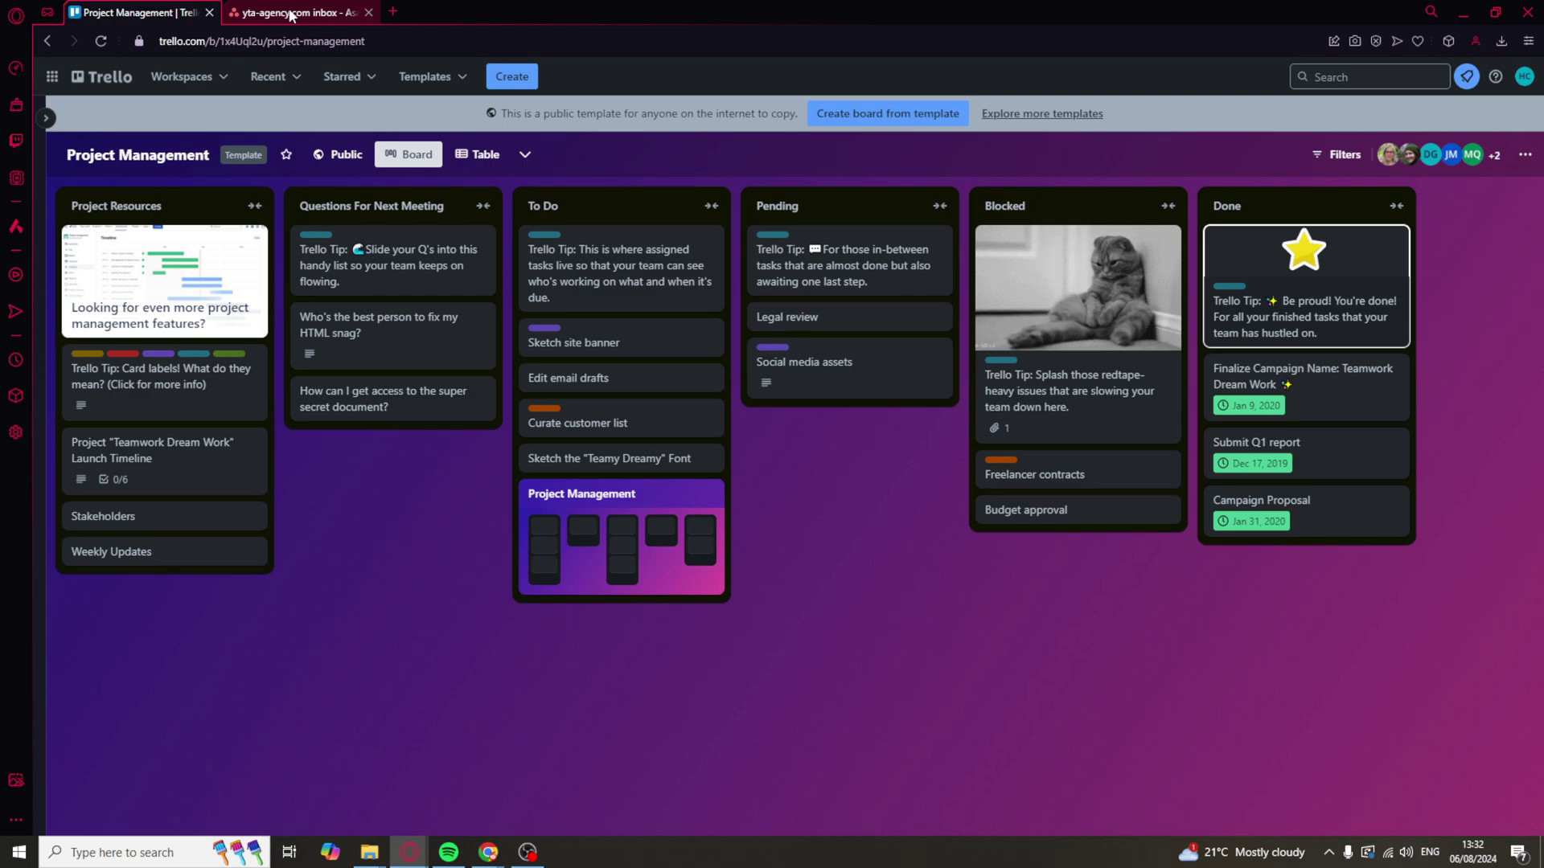
click(291, 13)
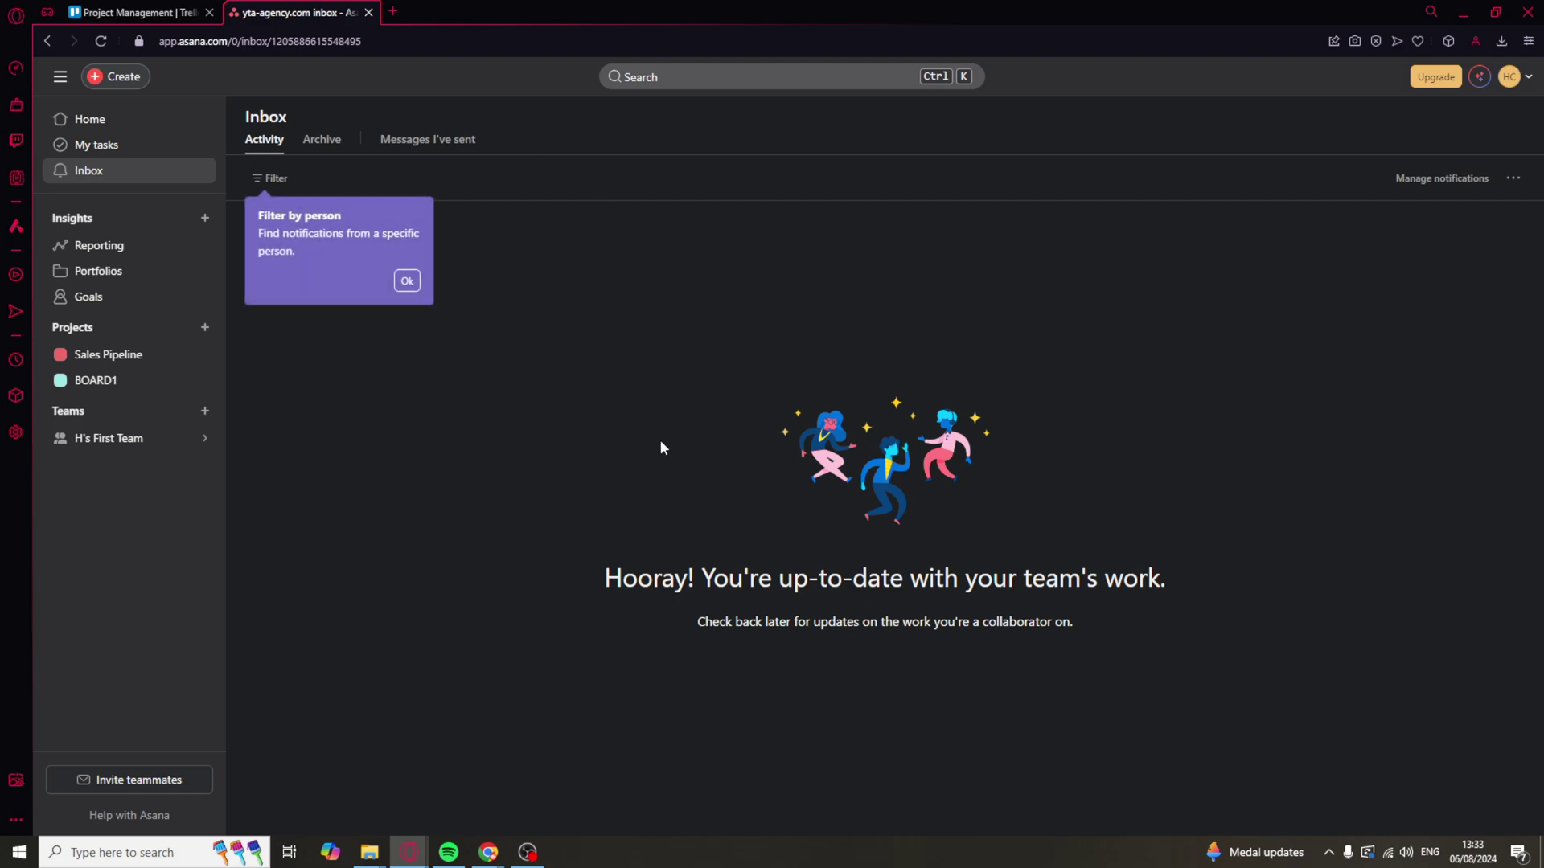
click(117, 10)
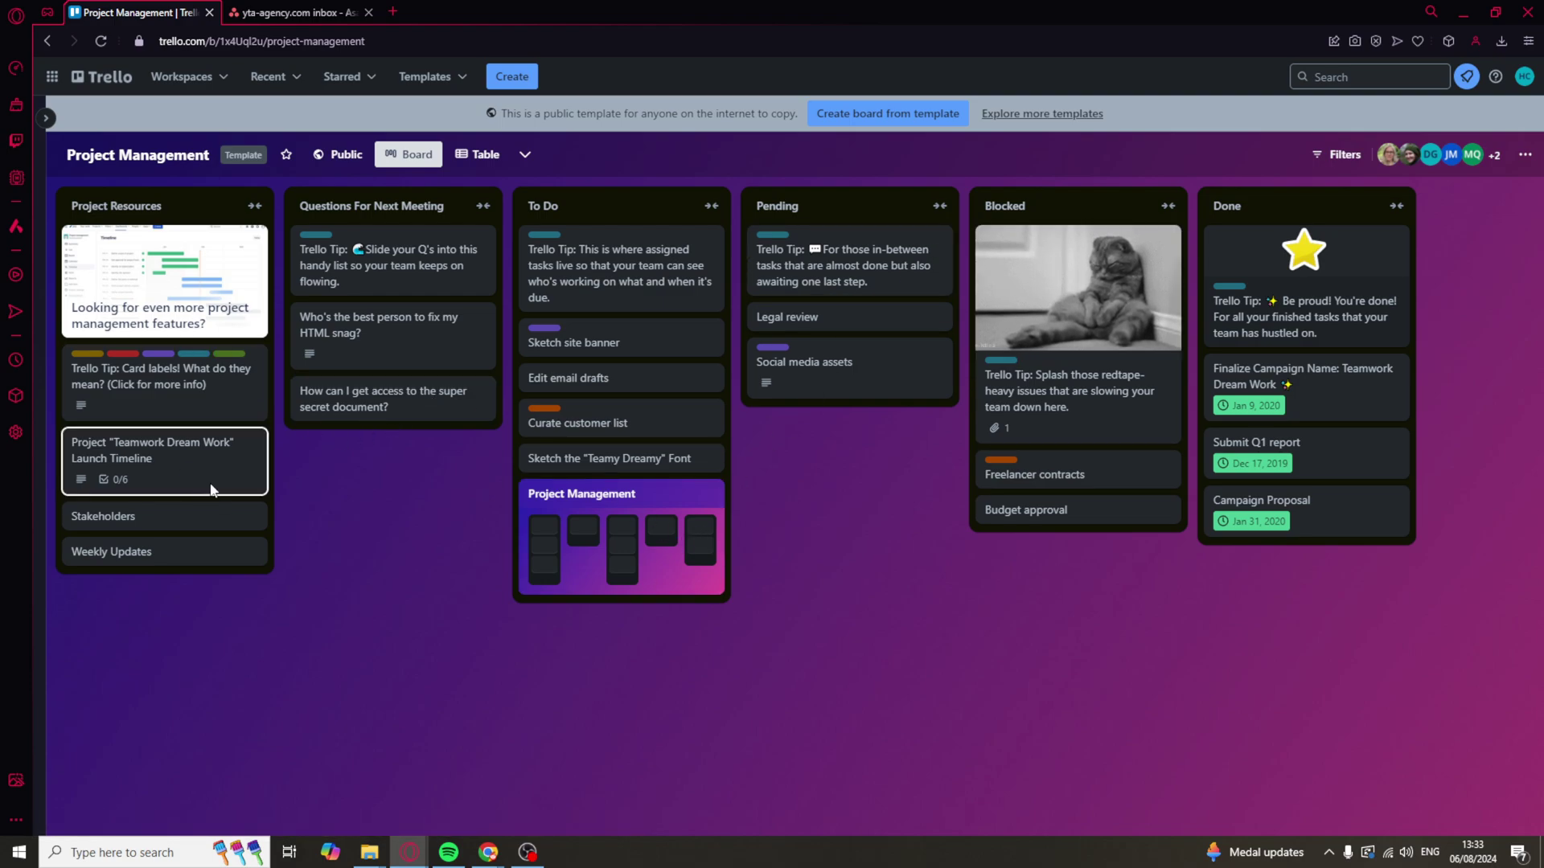
click(293, 12)
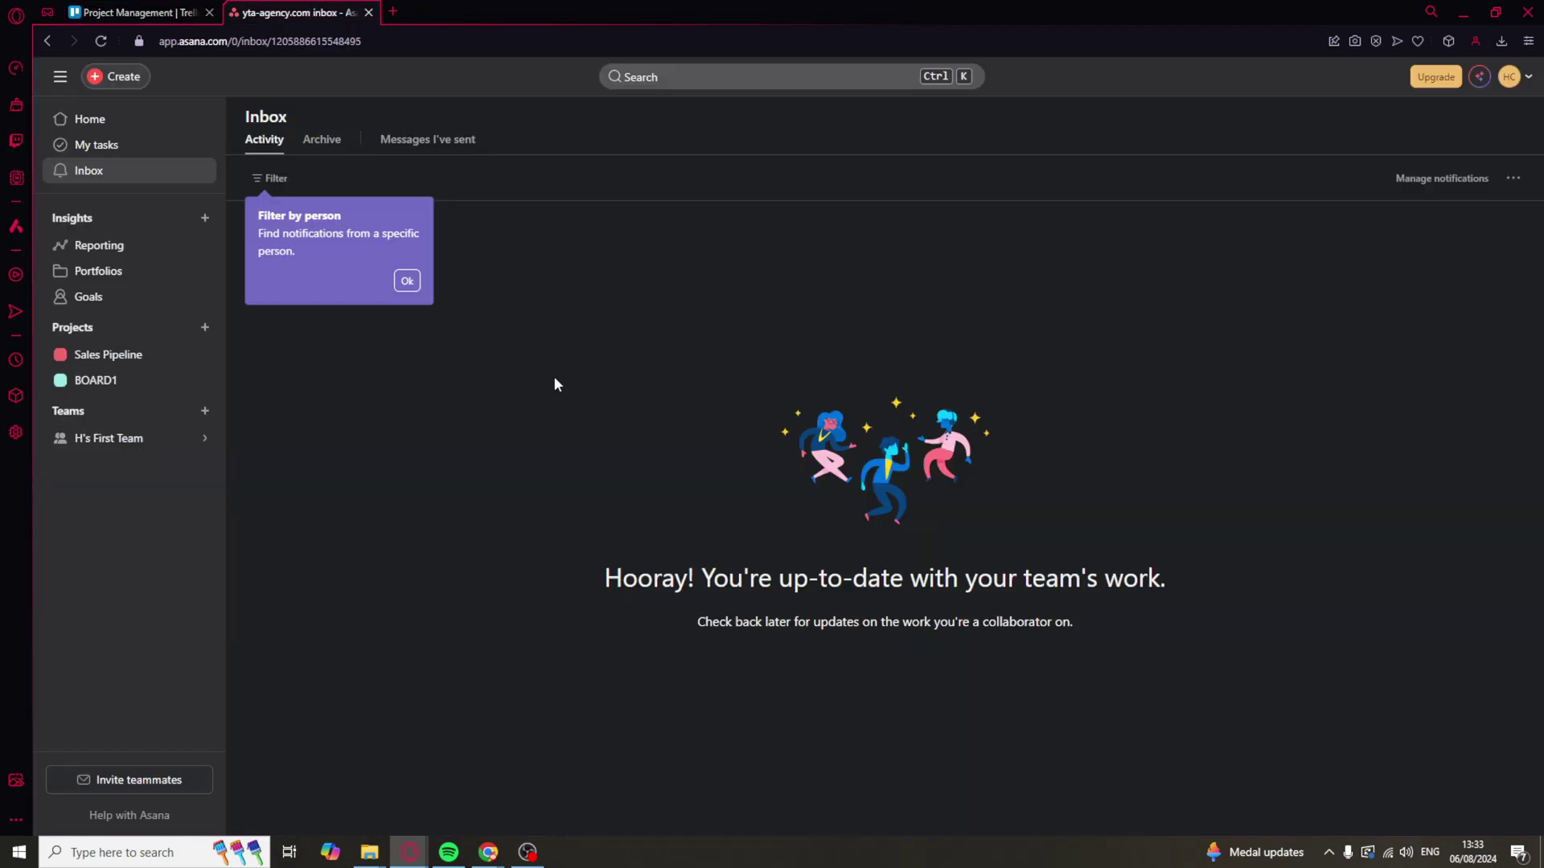
click(406, 281)
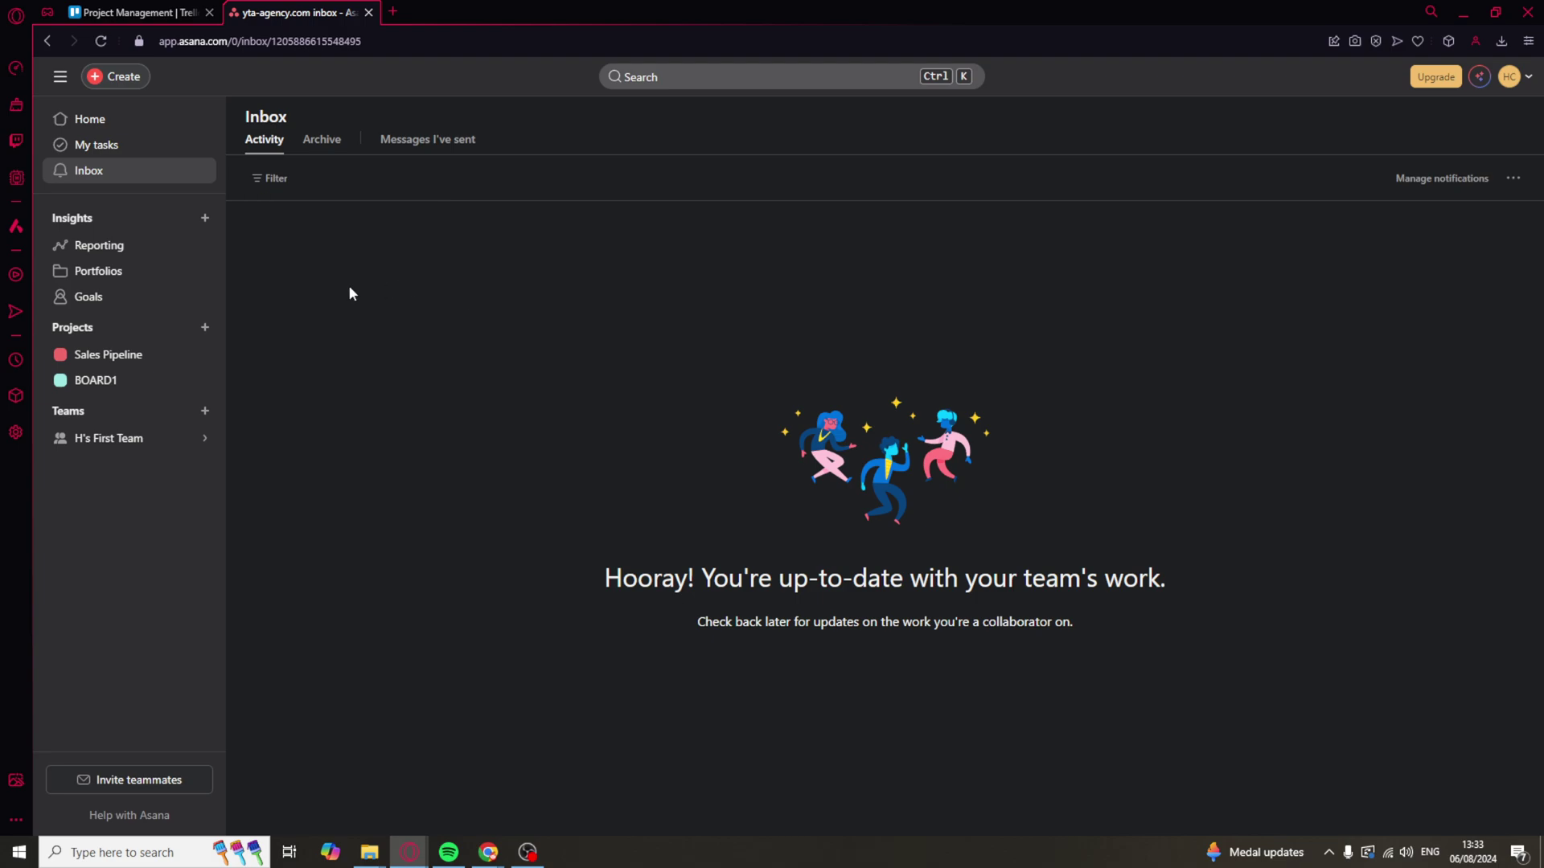
Open Asana's Reporting dashboard and look over its free-trial offer.
click(168, 250)
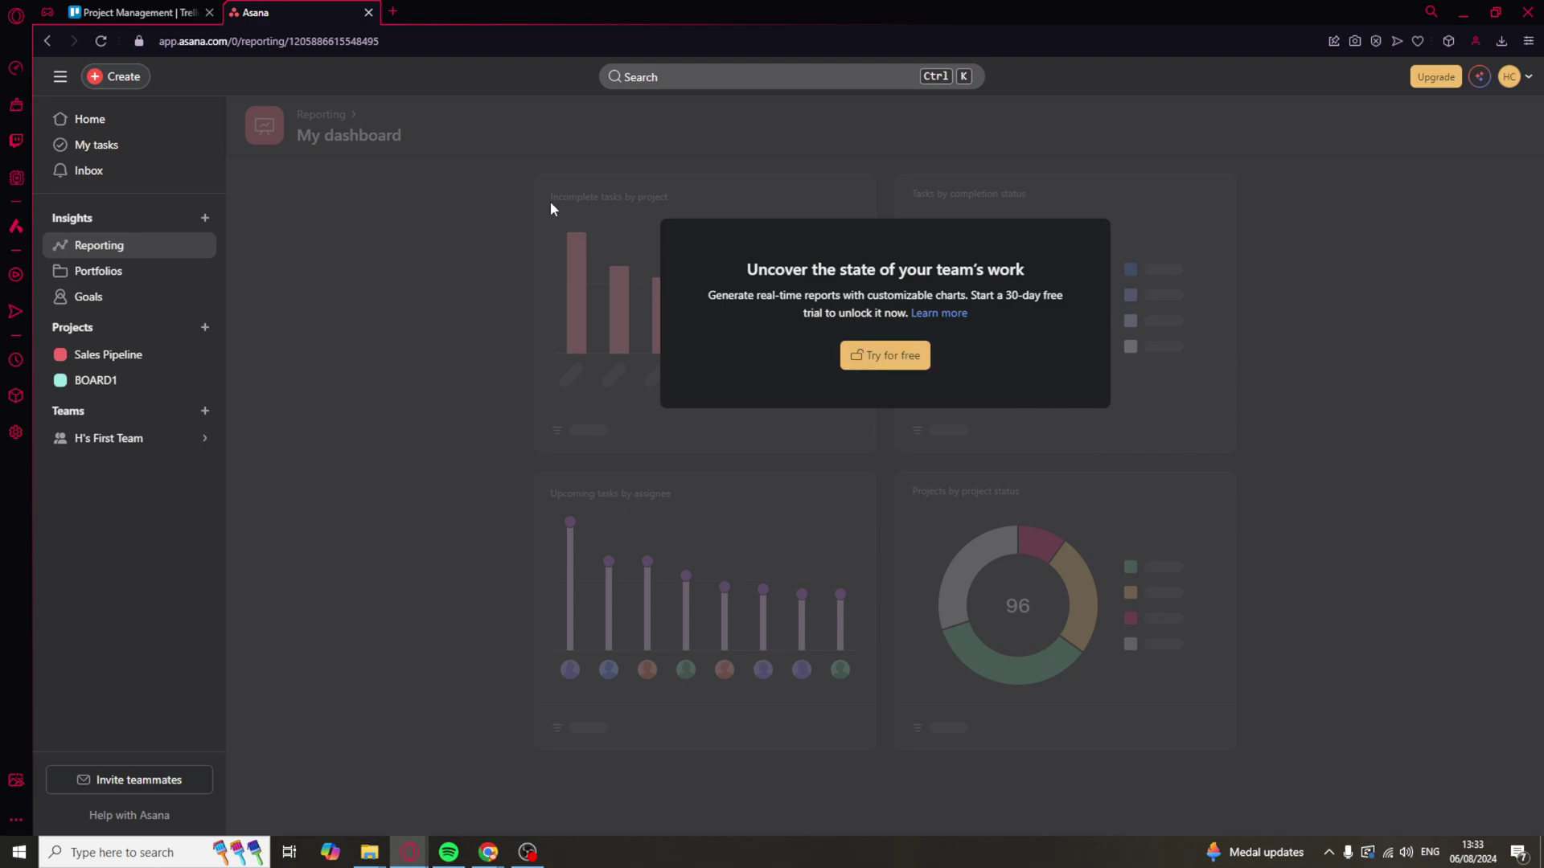
drag(550, 201, 1113, 378)
click(1127, 330)
Compare with Trello's template gallery list, then return to Asana.
click(101, 11)
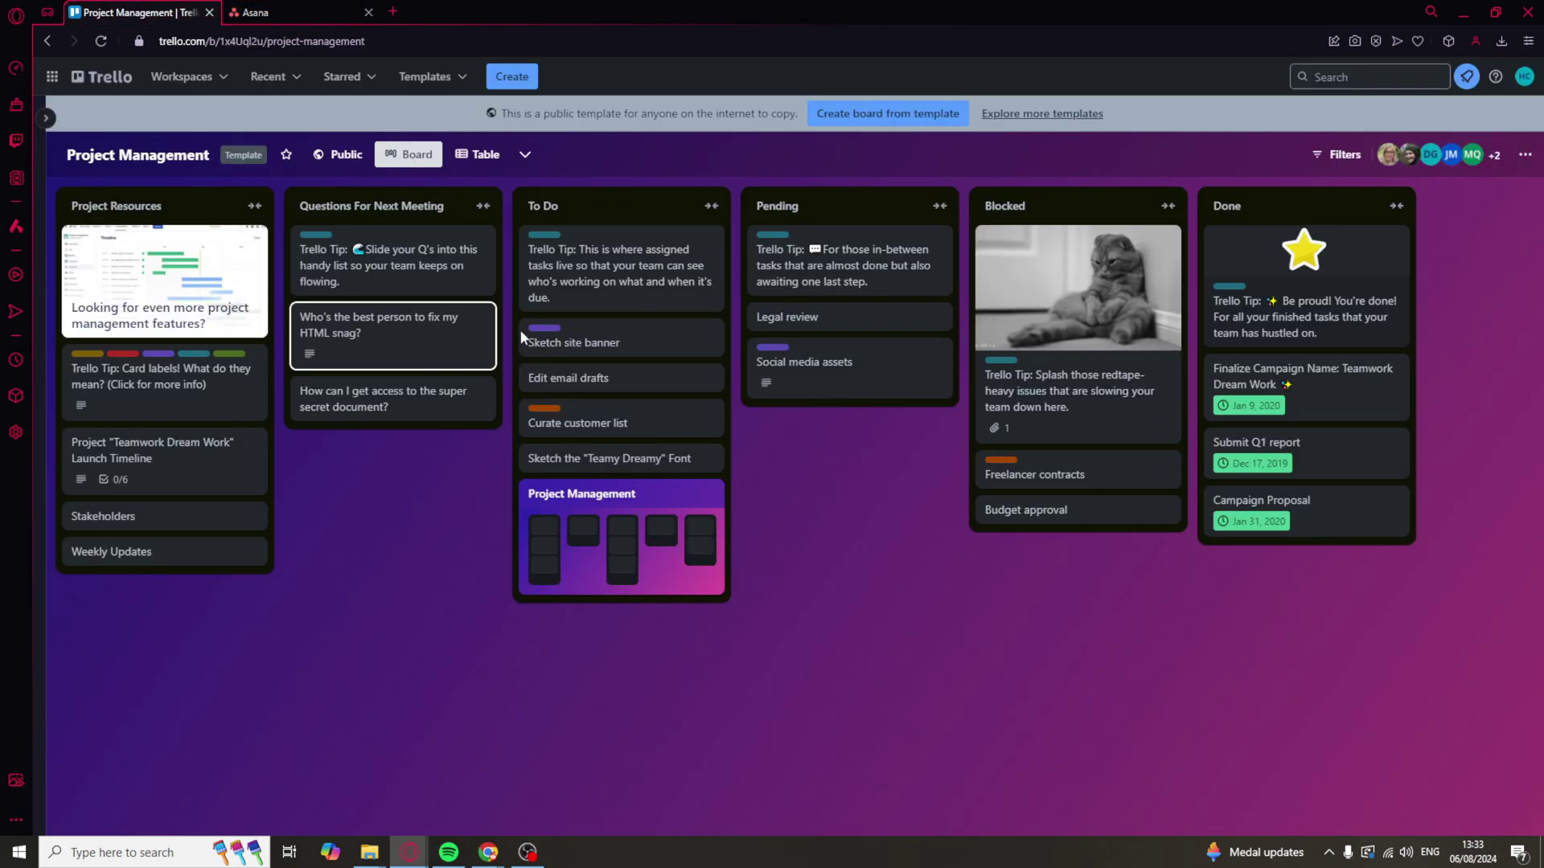
click(245, 11)
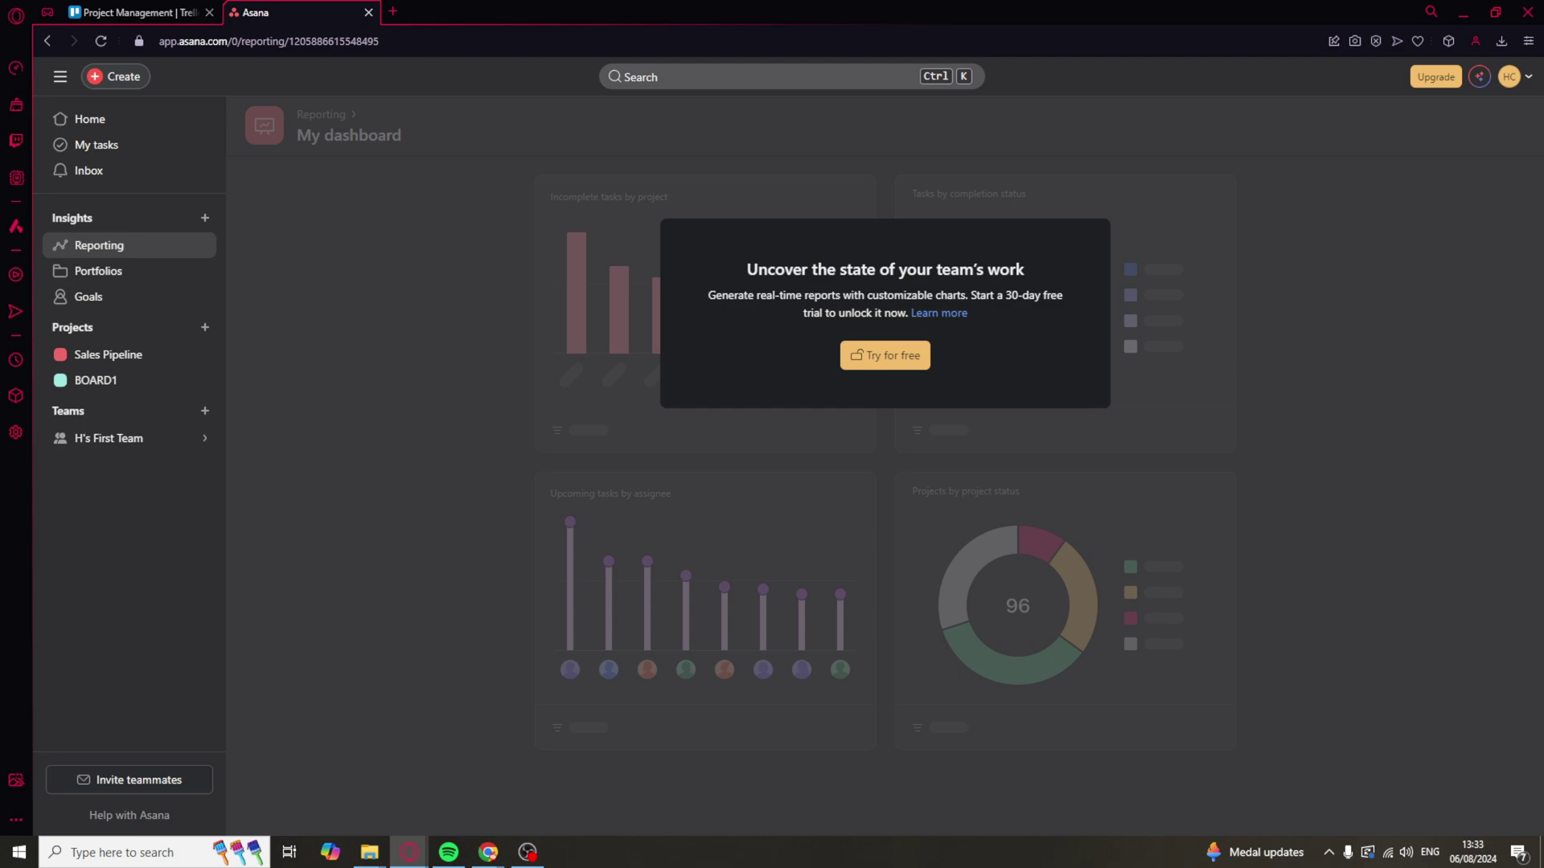
click(121, 12)
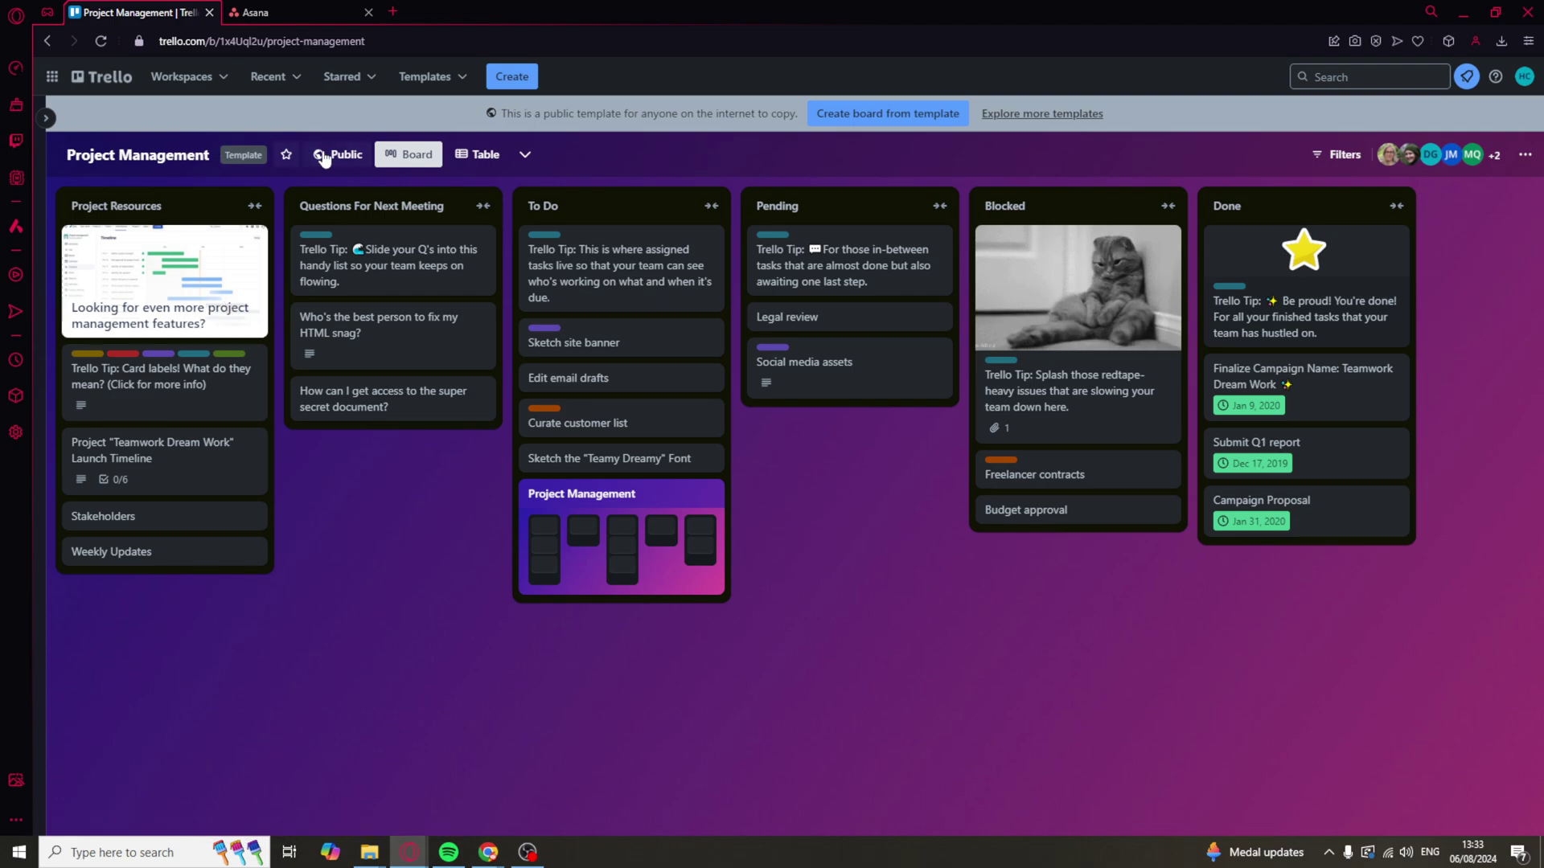
click(46, 117)
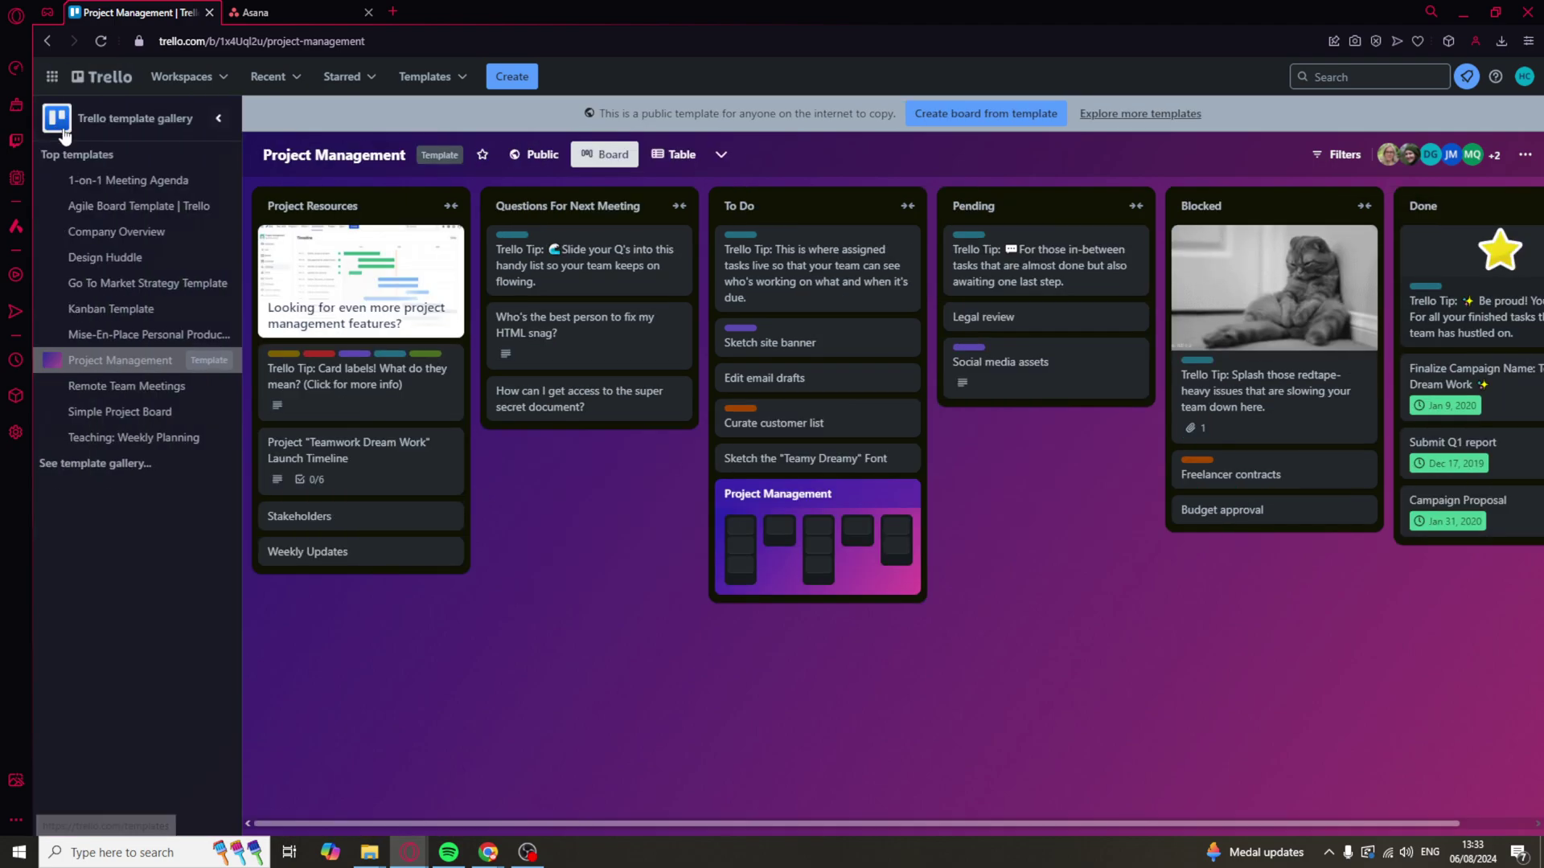
click(217, 118)
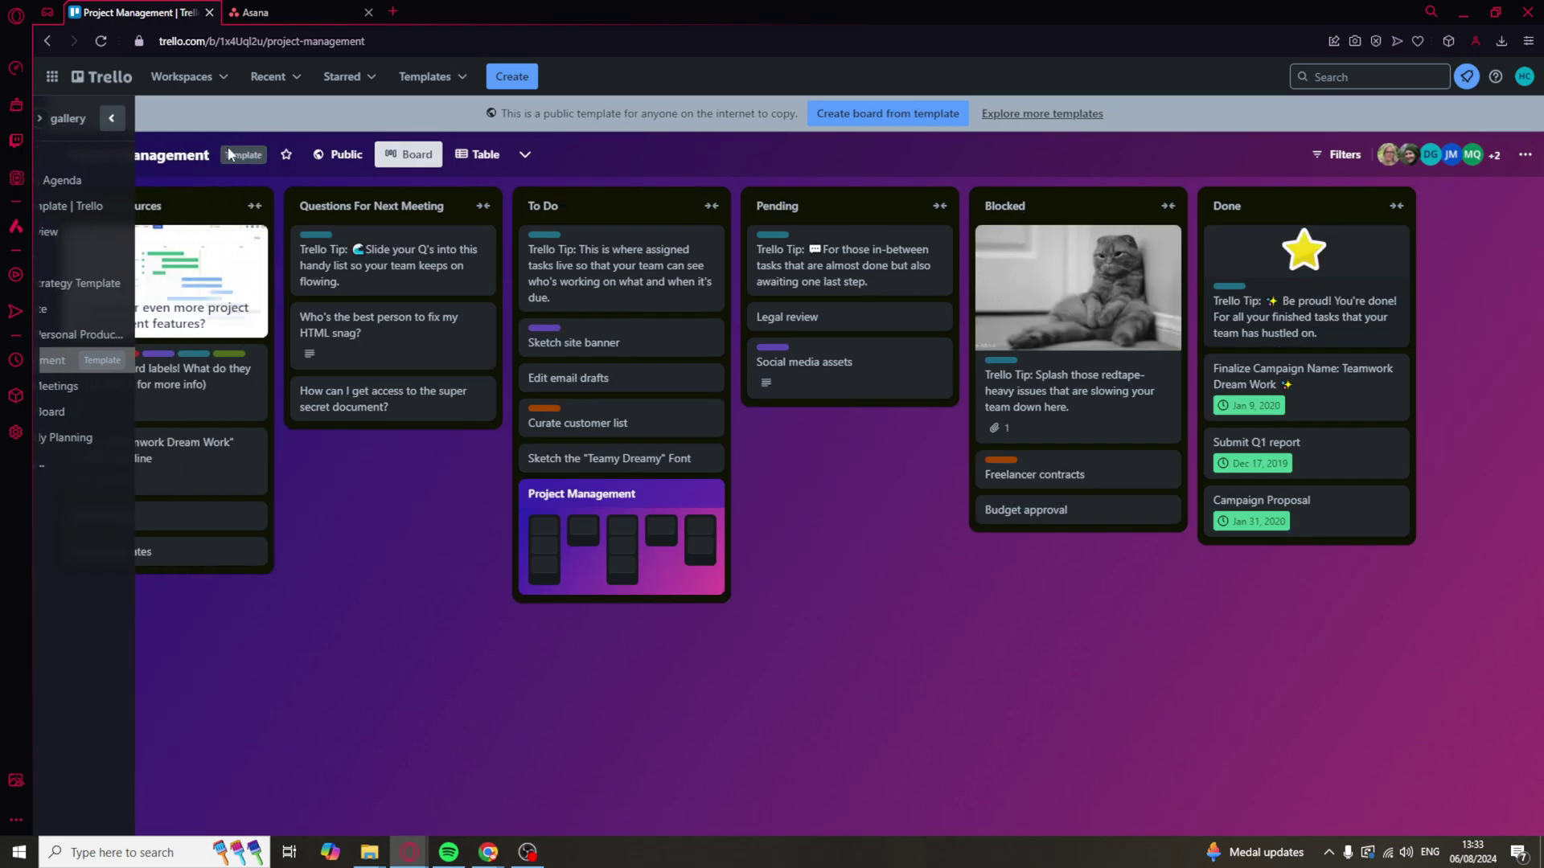
key(ctrl+Tab)
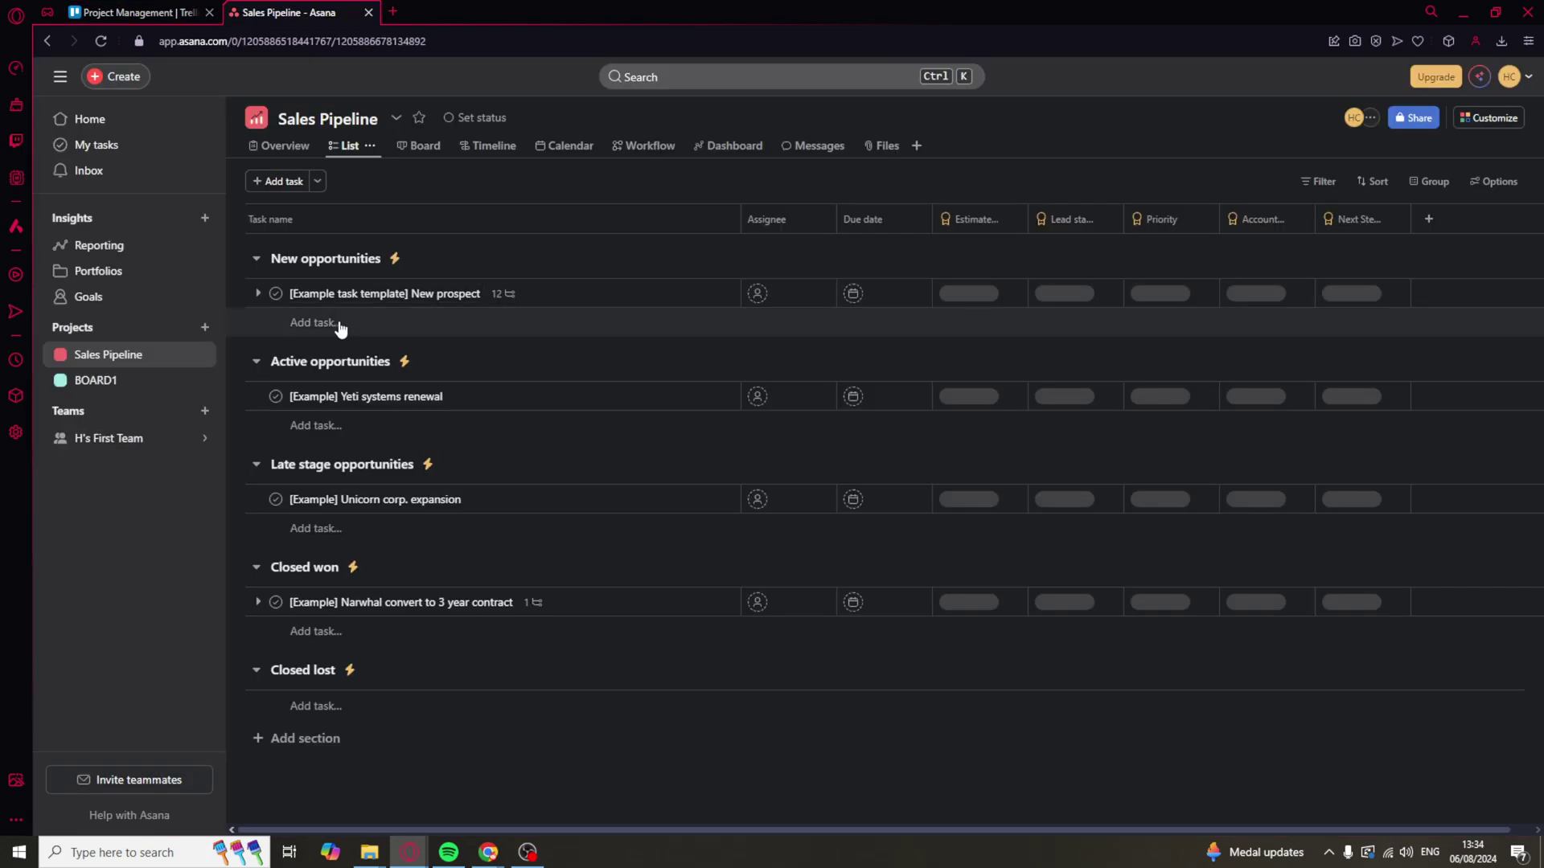
Create a new Asana project and choose to start it from a template.
click(204, 329)
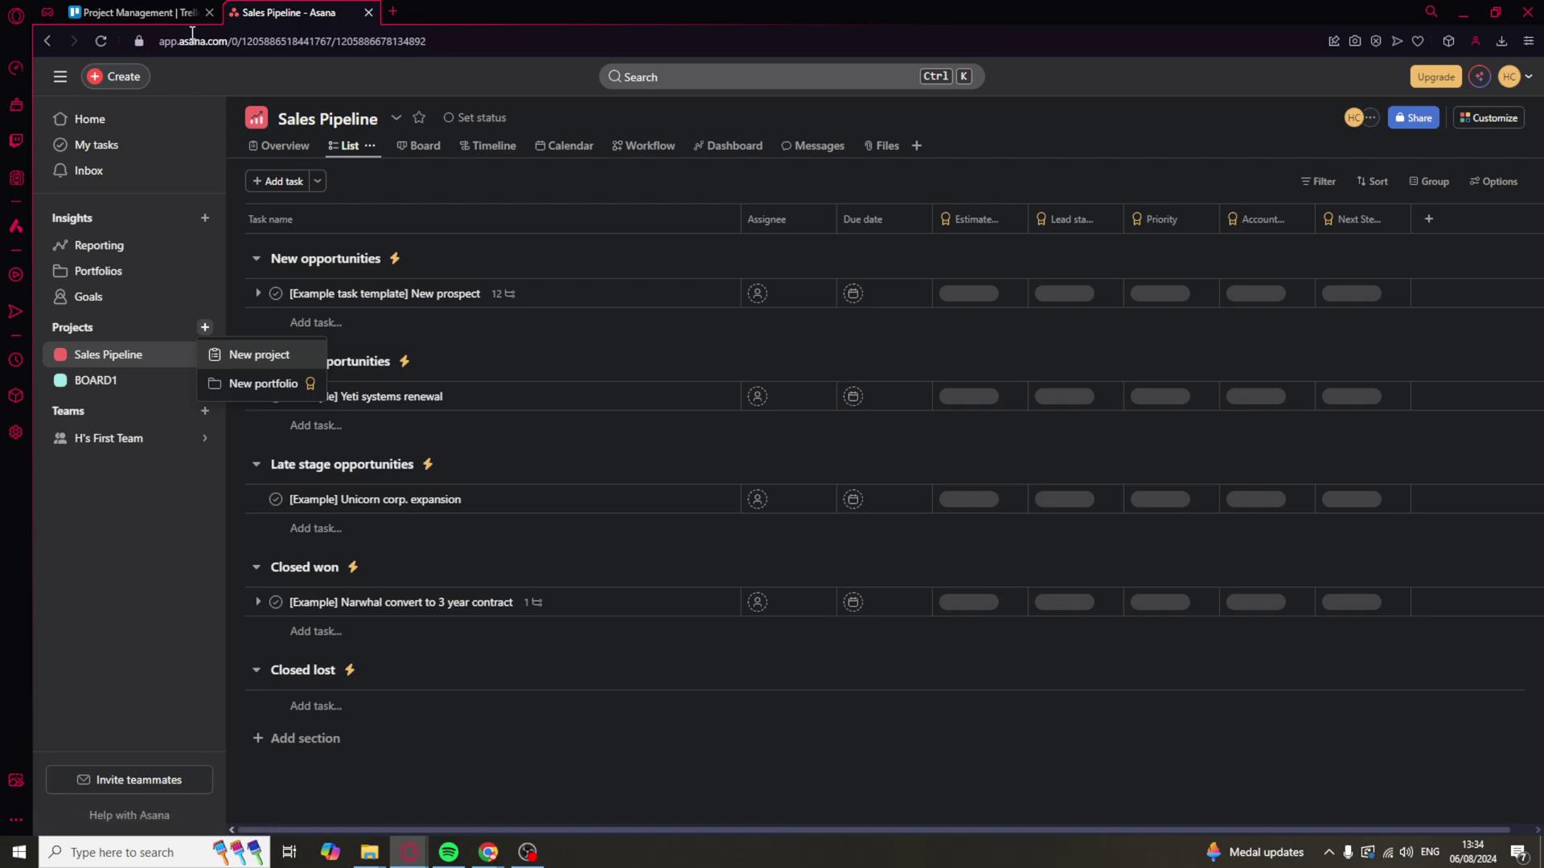
click(261, 353)
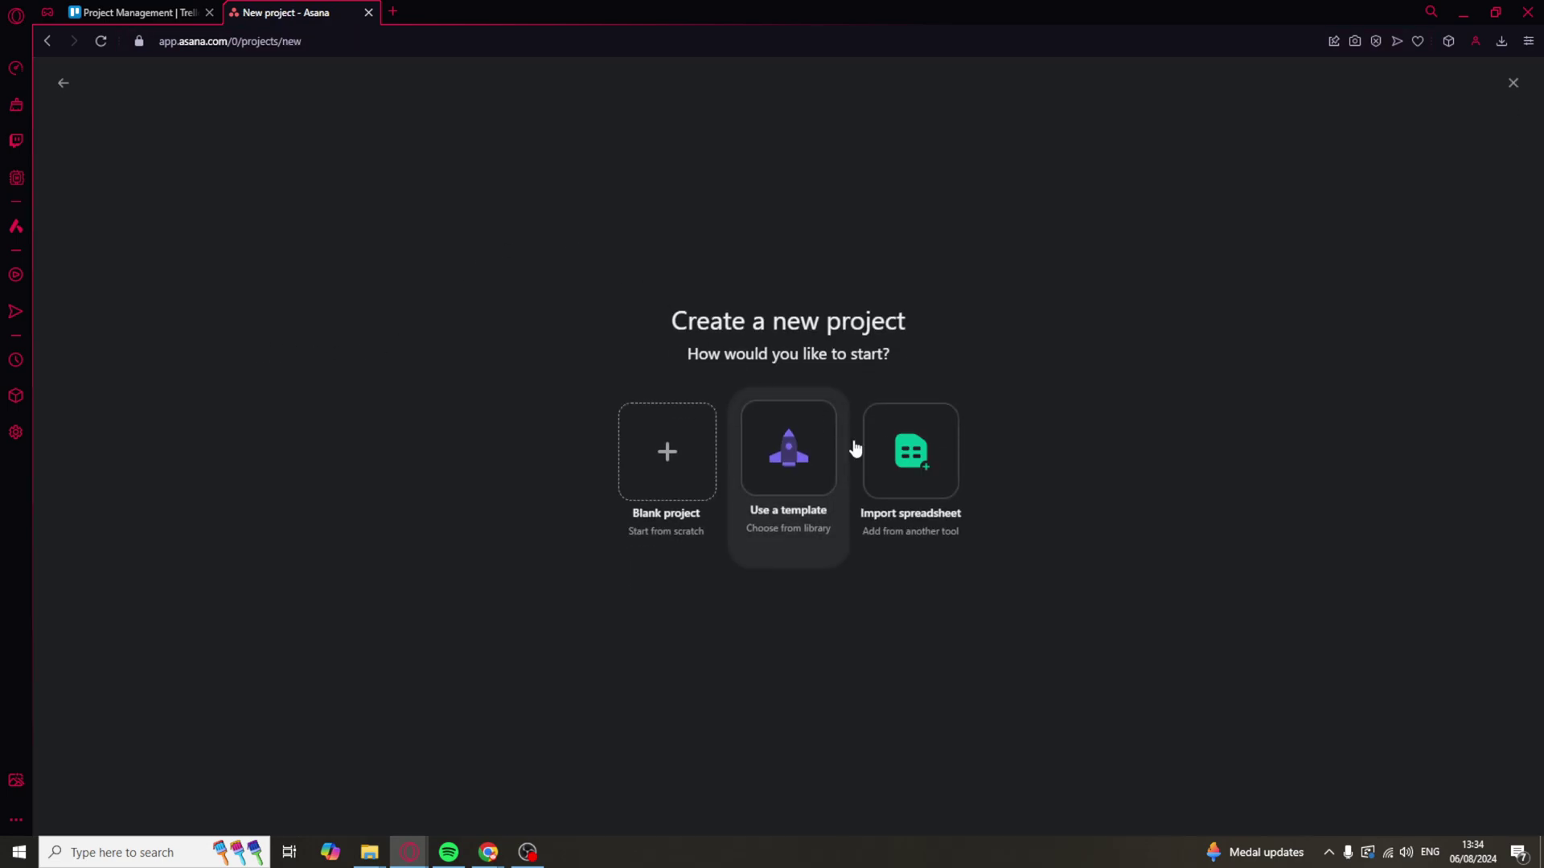
click(826, 459)
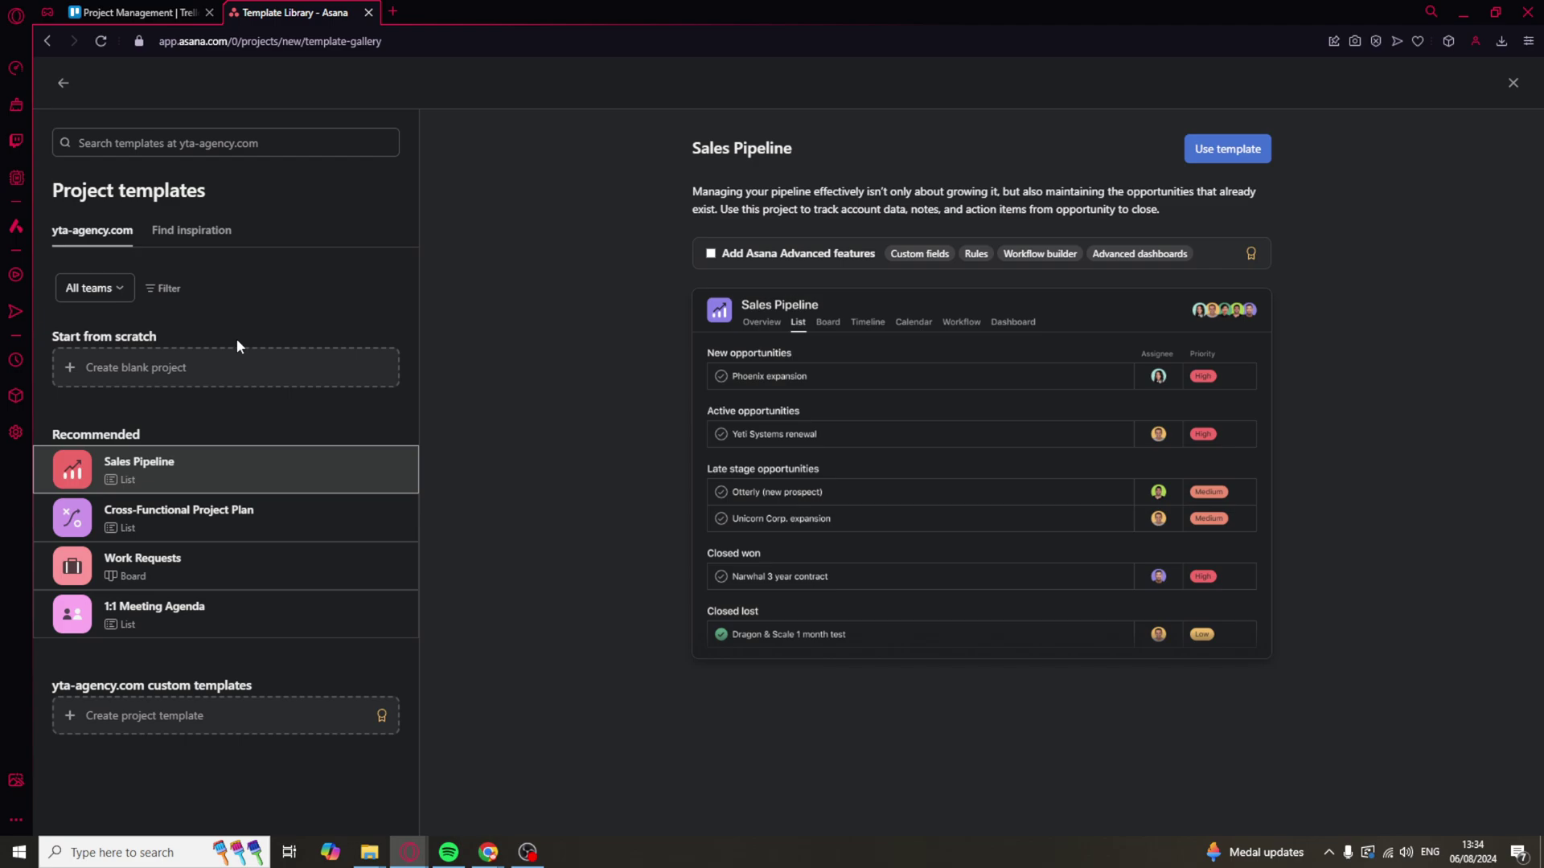
Preview the Cross-Functional Project Plan, Work Requests, 1:1 Meeting Agenda and Sales Pipeline templates.
click(203, 517)
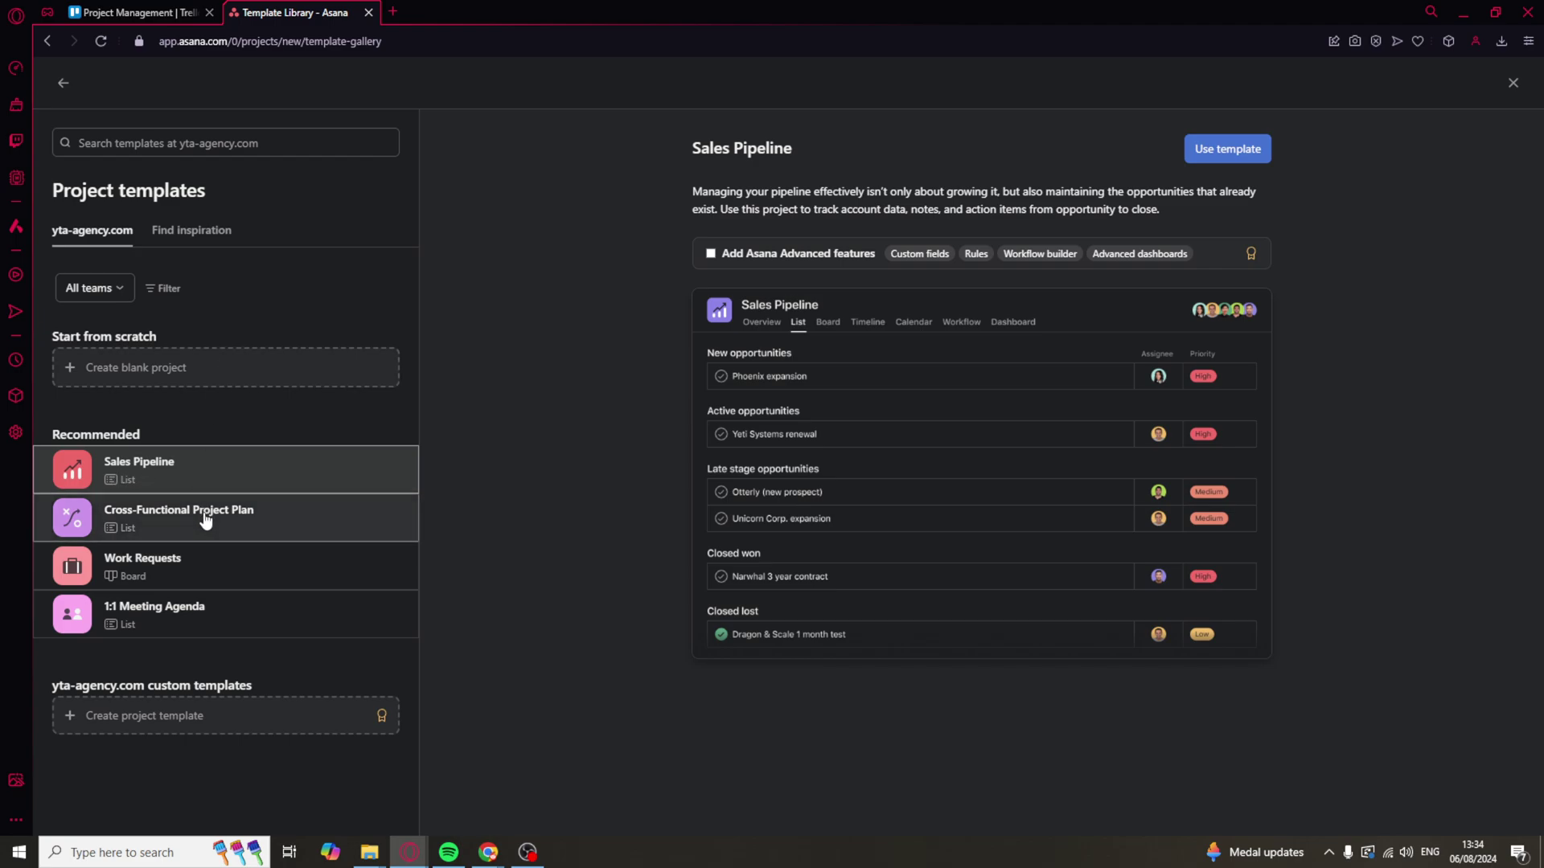
click(212, 576)
click(213, 618)
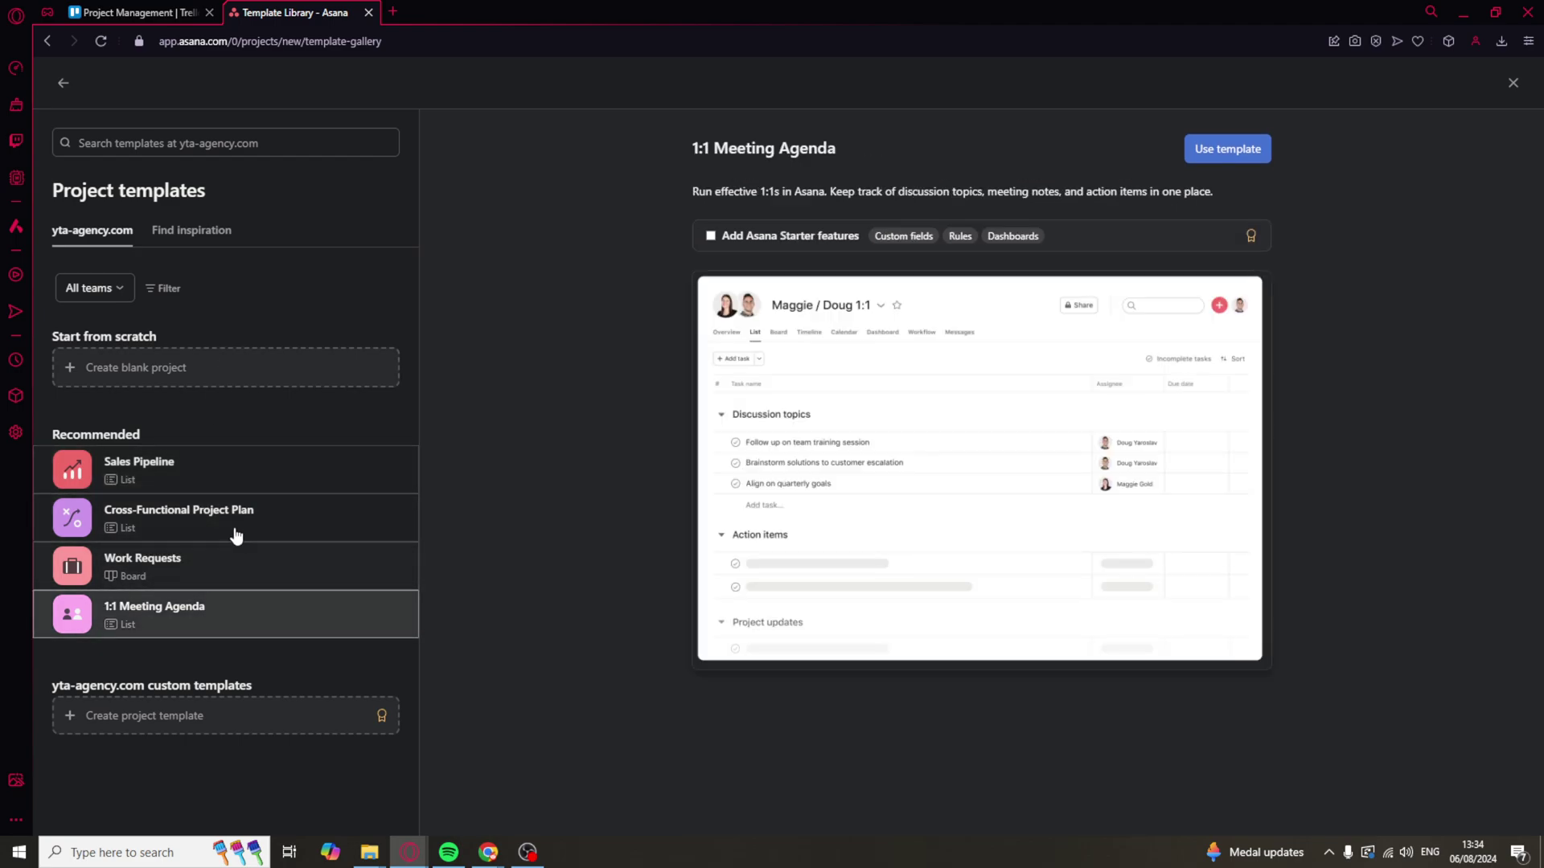
click(241, 532)
click(229, 565)
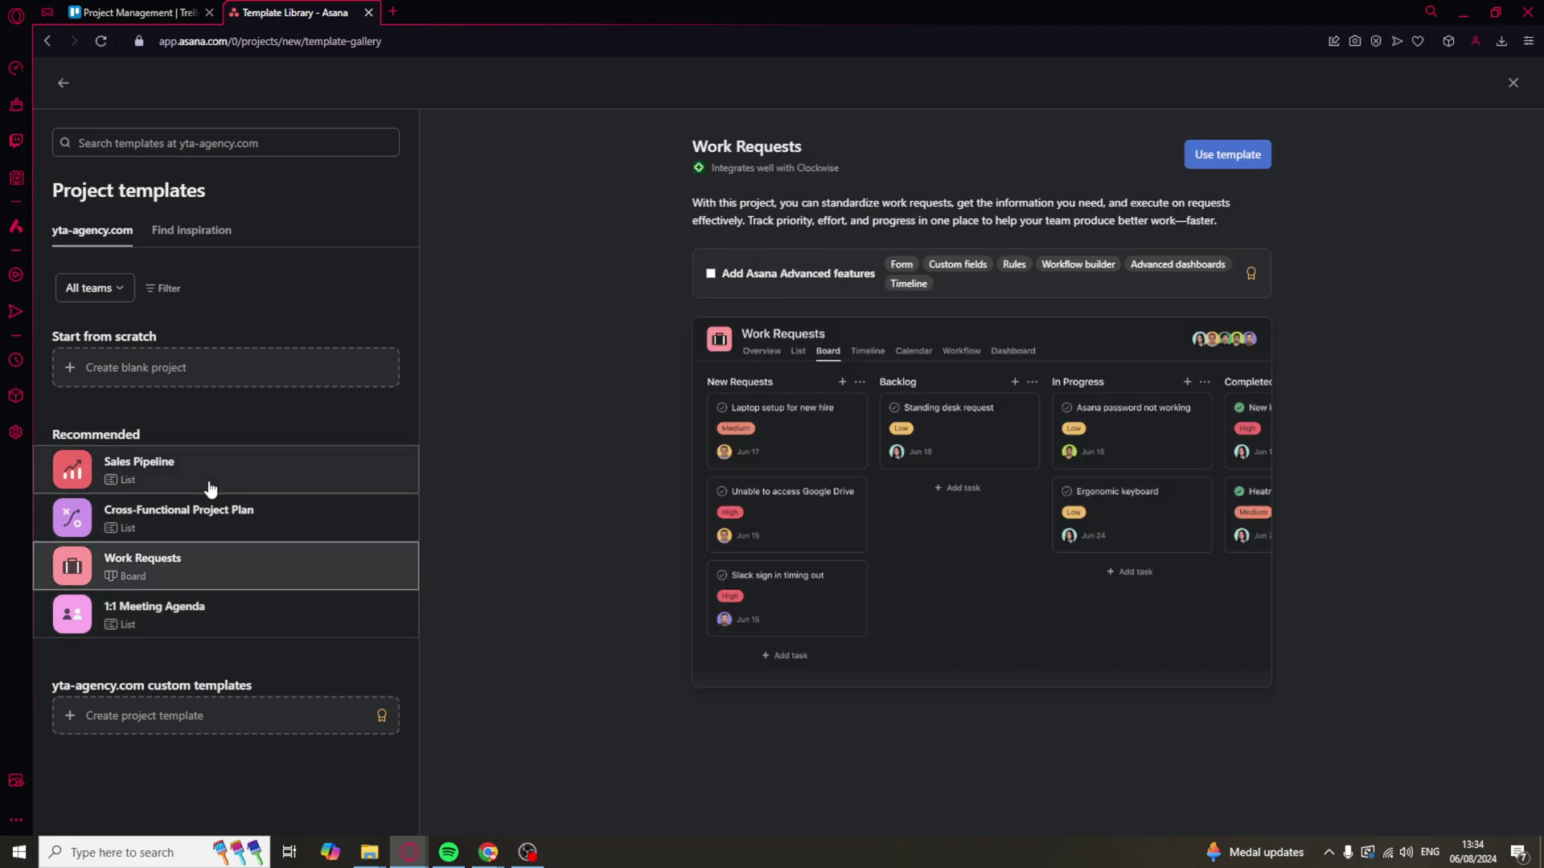
click(205, 493)
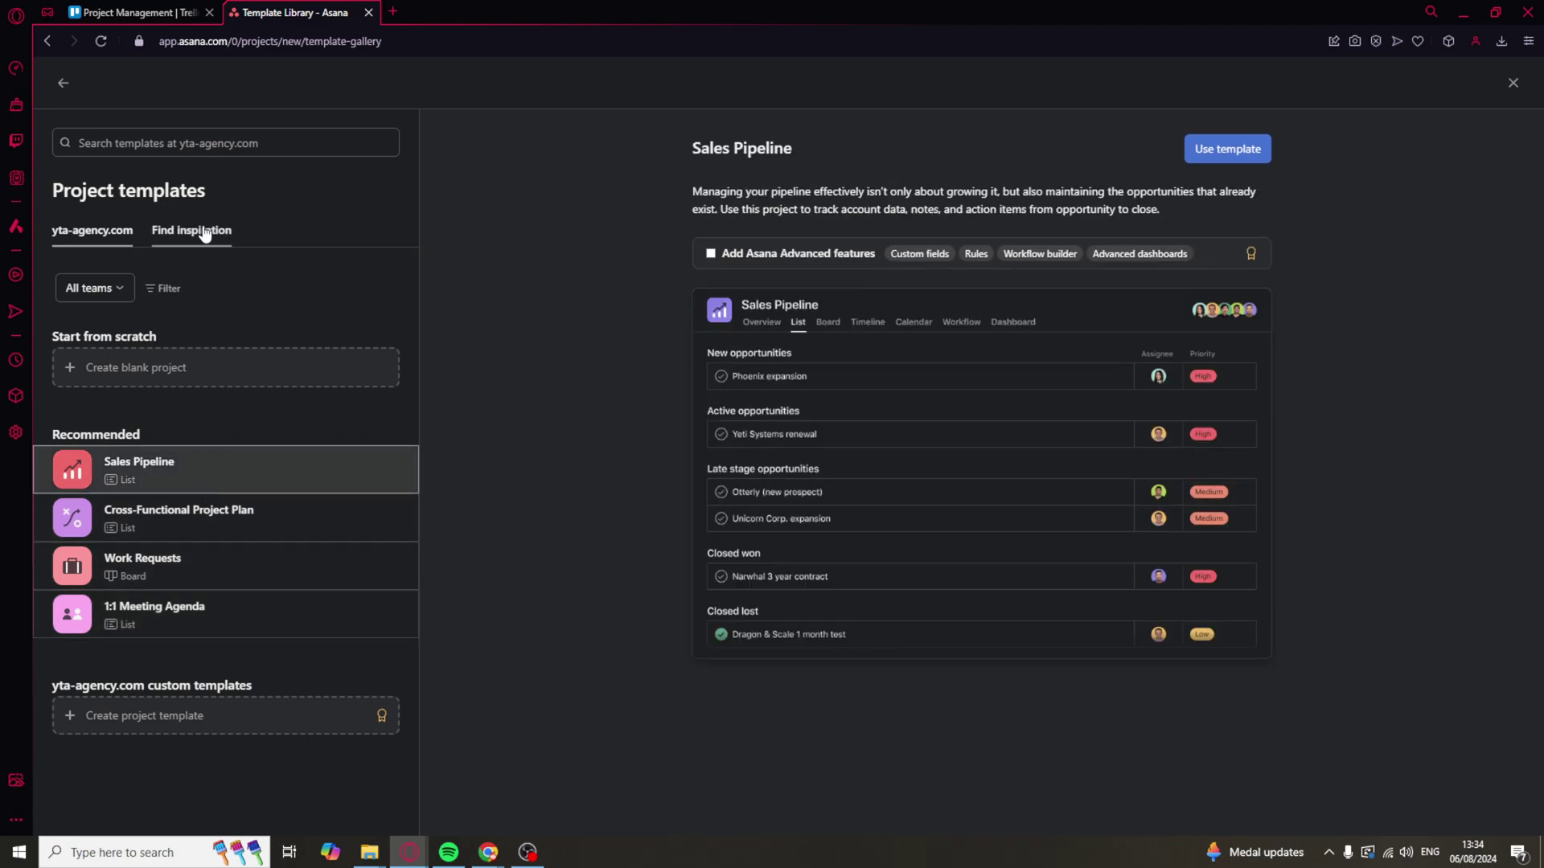
Browse Find inspiration templates: Standup Meeting, Awin Content Localization, Bug Tracking; then return to Trello.
click(195, 232)
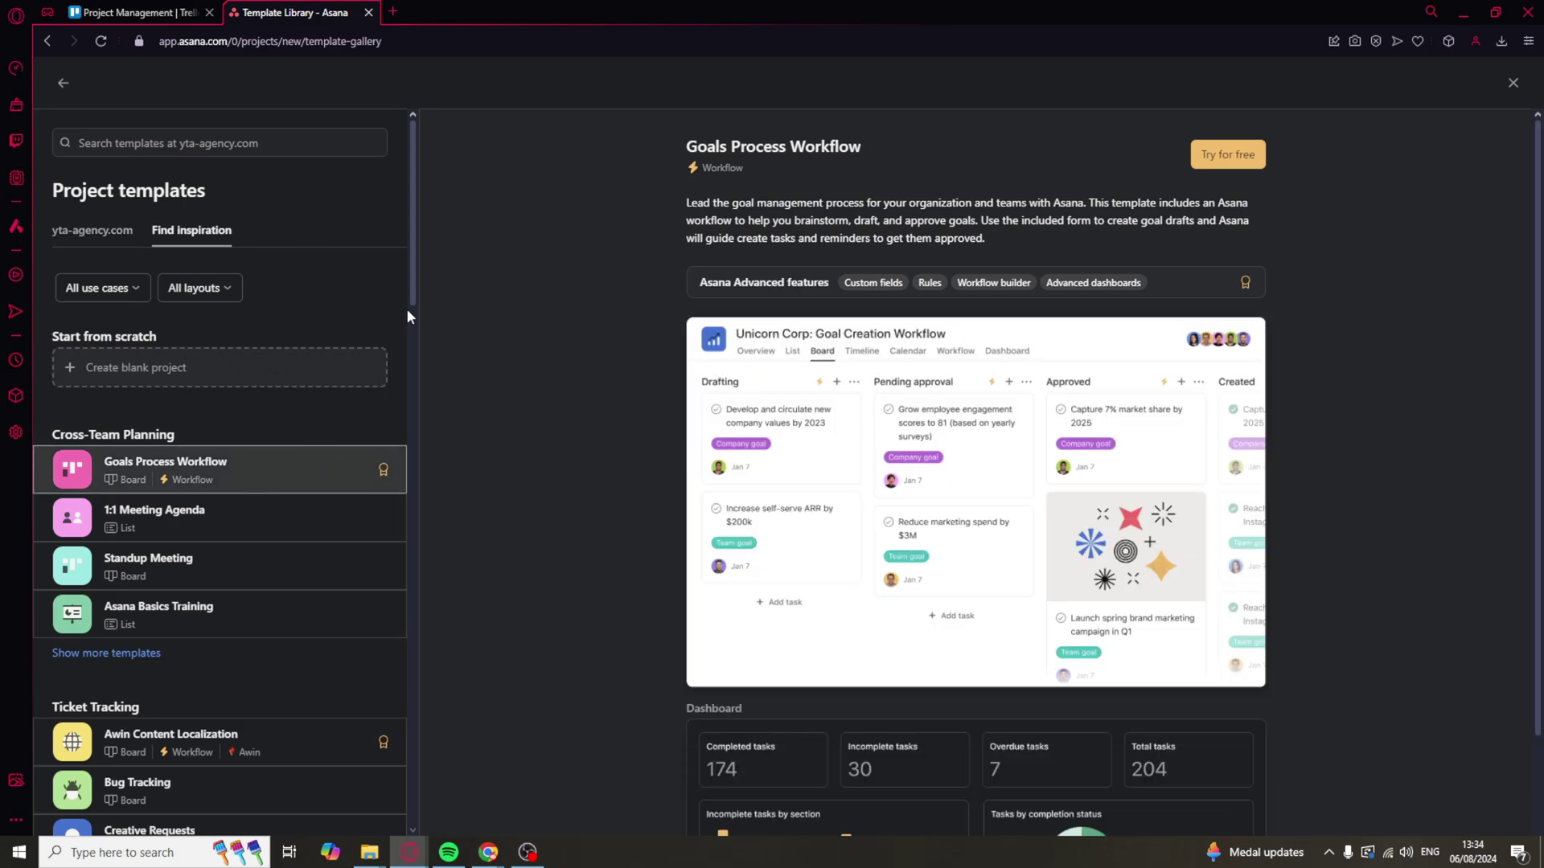
click(275, 566)
scroll(276, 599, down, 1)
click(226, 667)
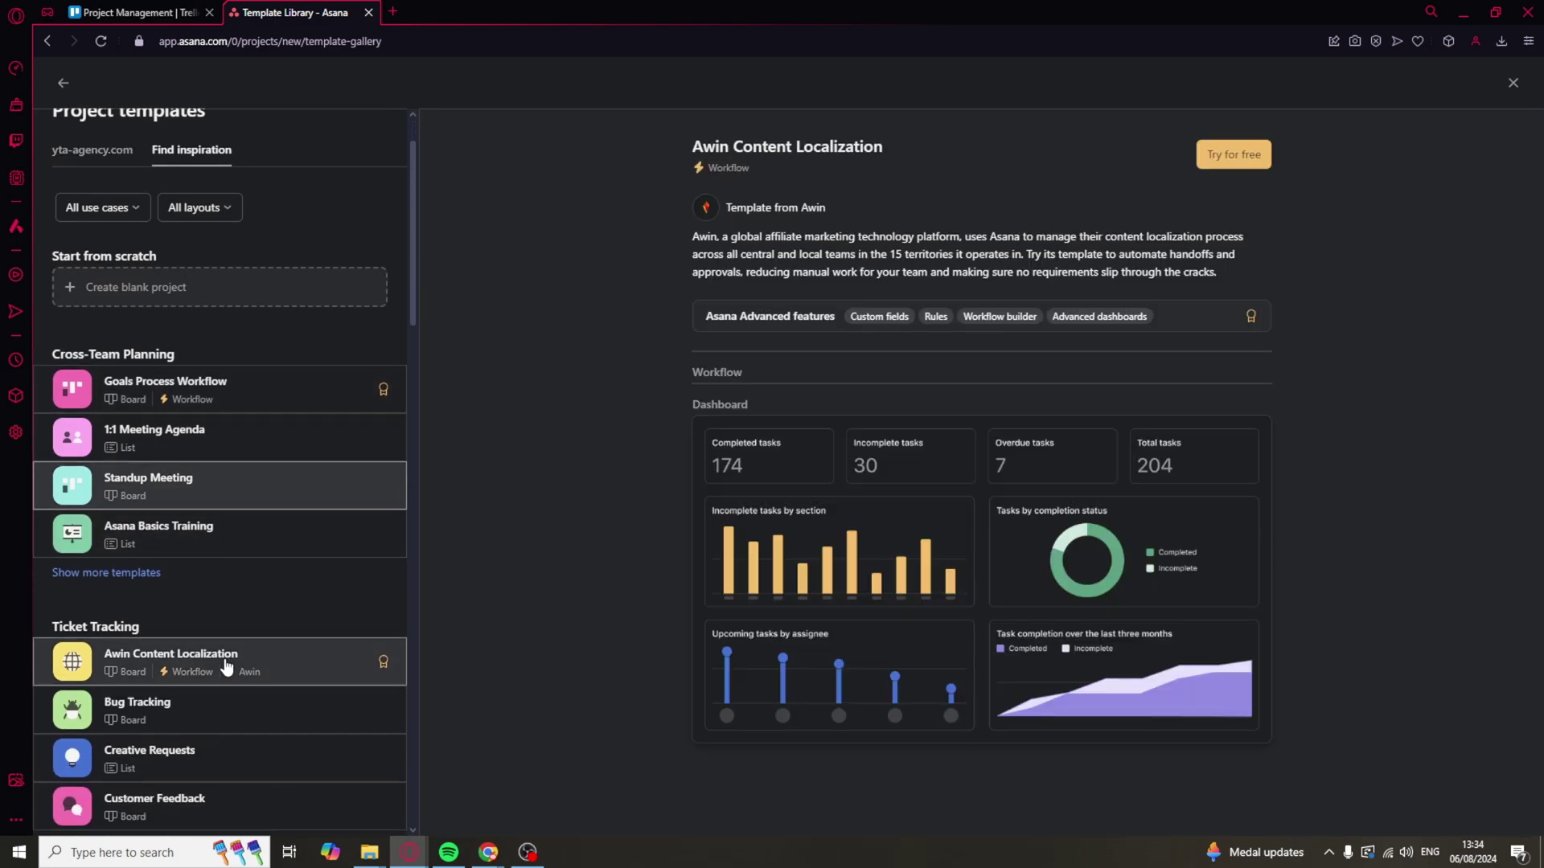
click(217, 711)
scroll(217, 712, down, 3)
click(163, 11)
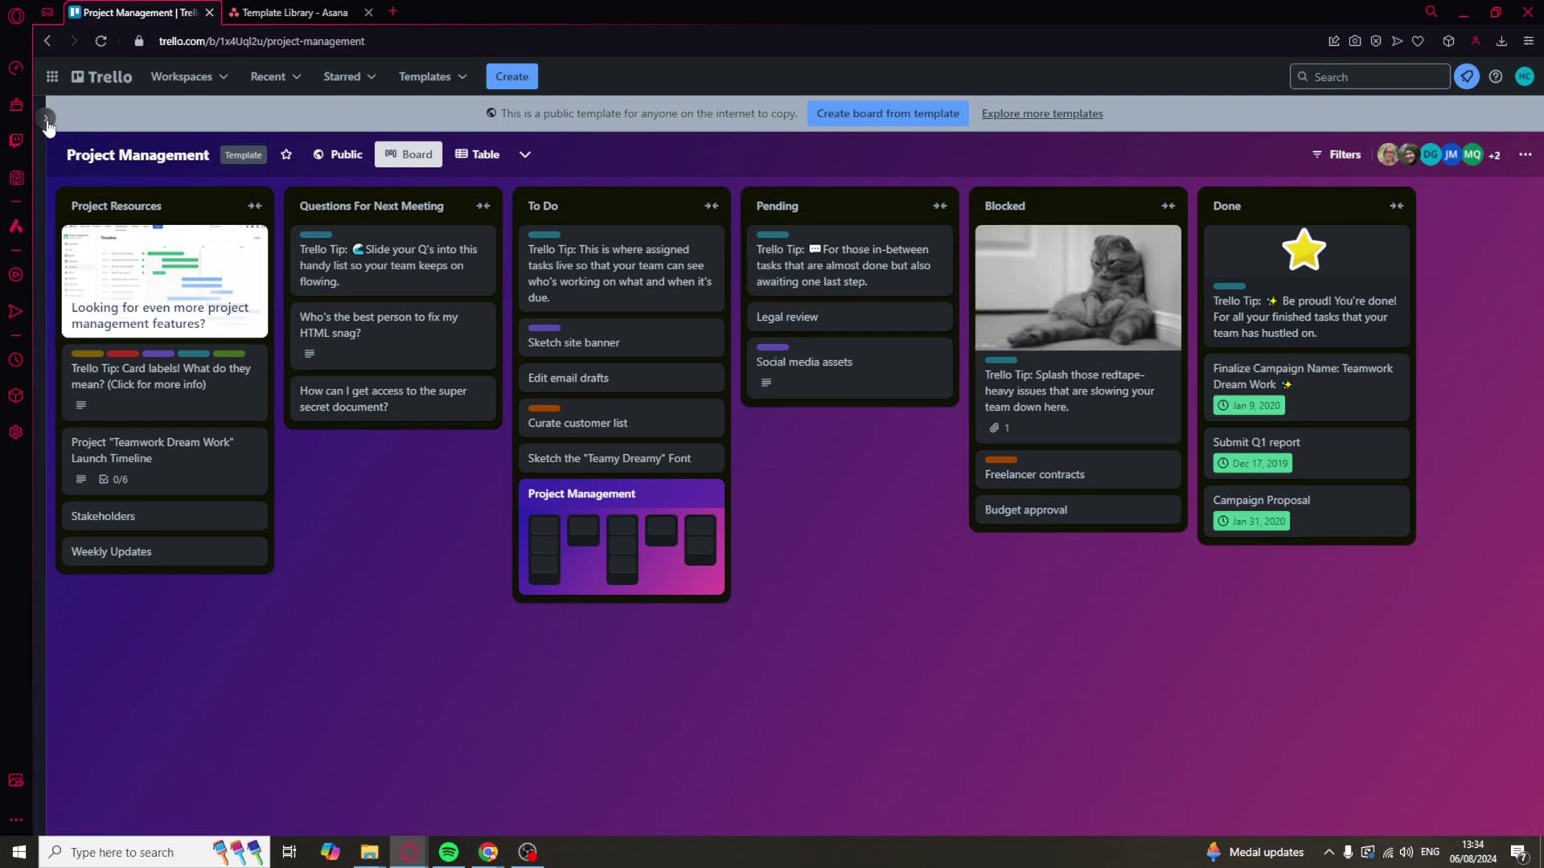
click(525, 155)
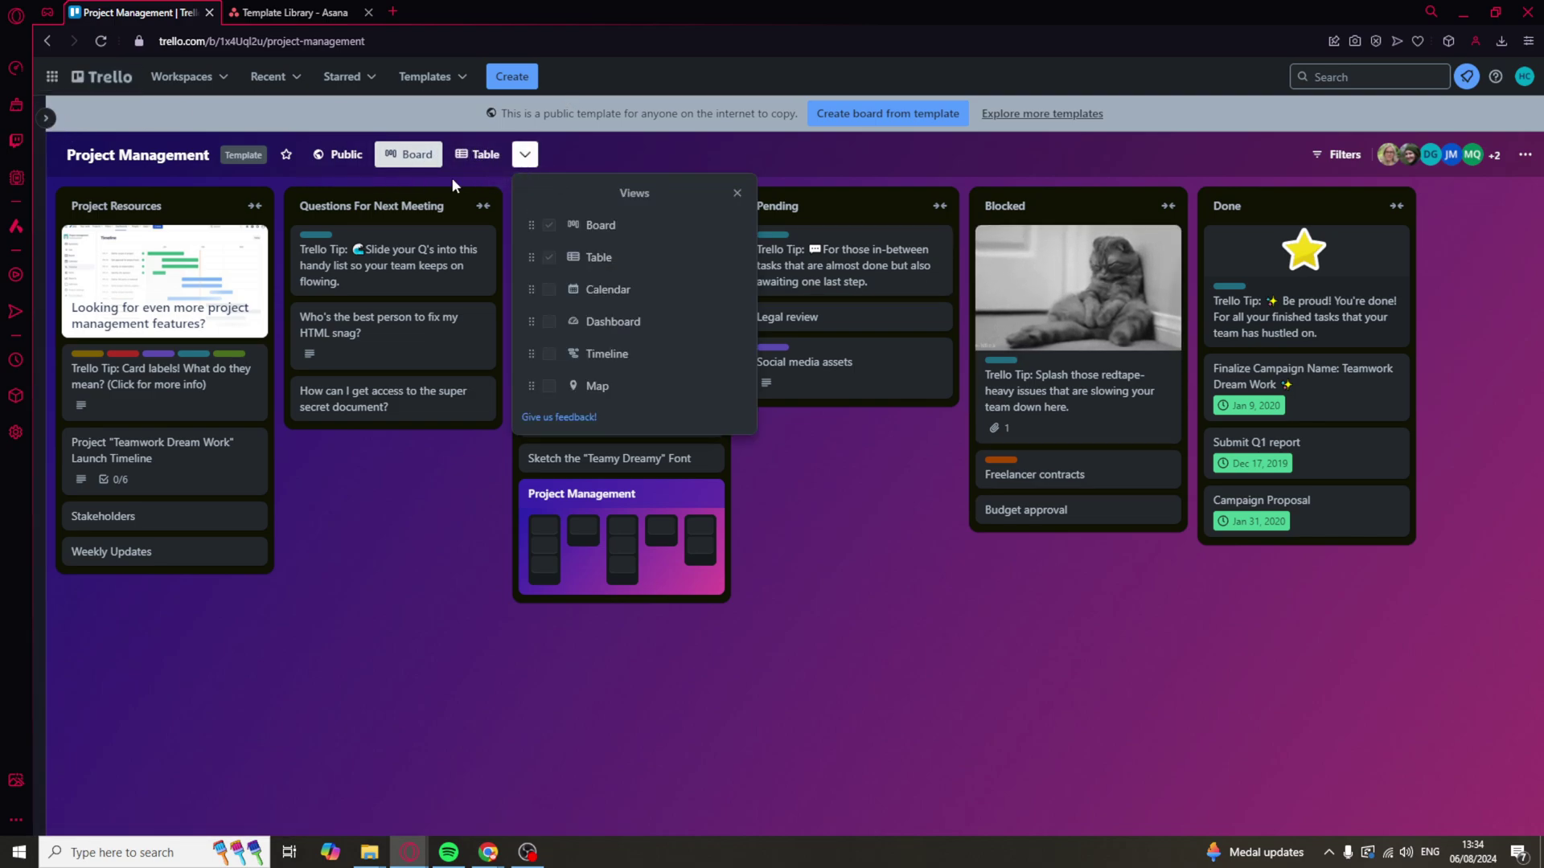
click(46, 118)
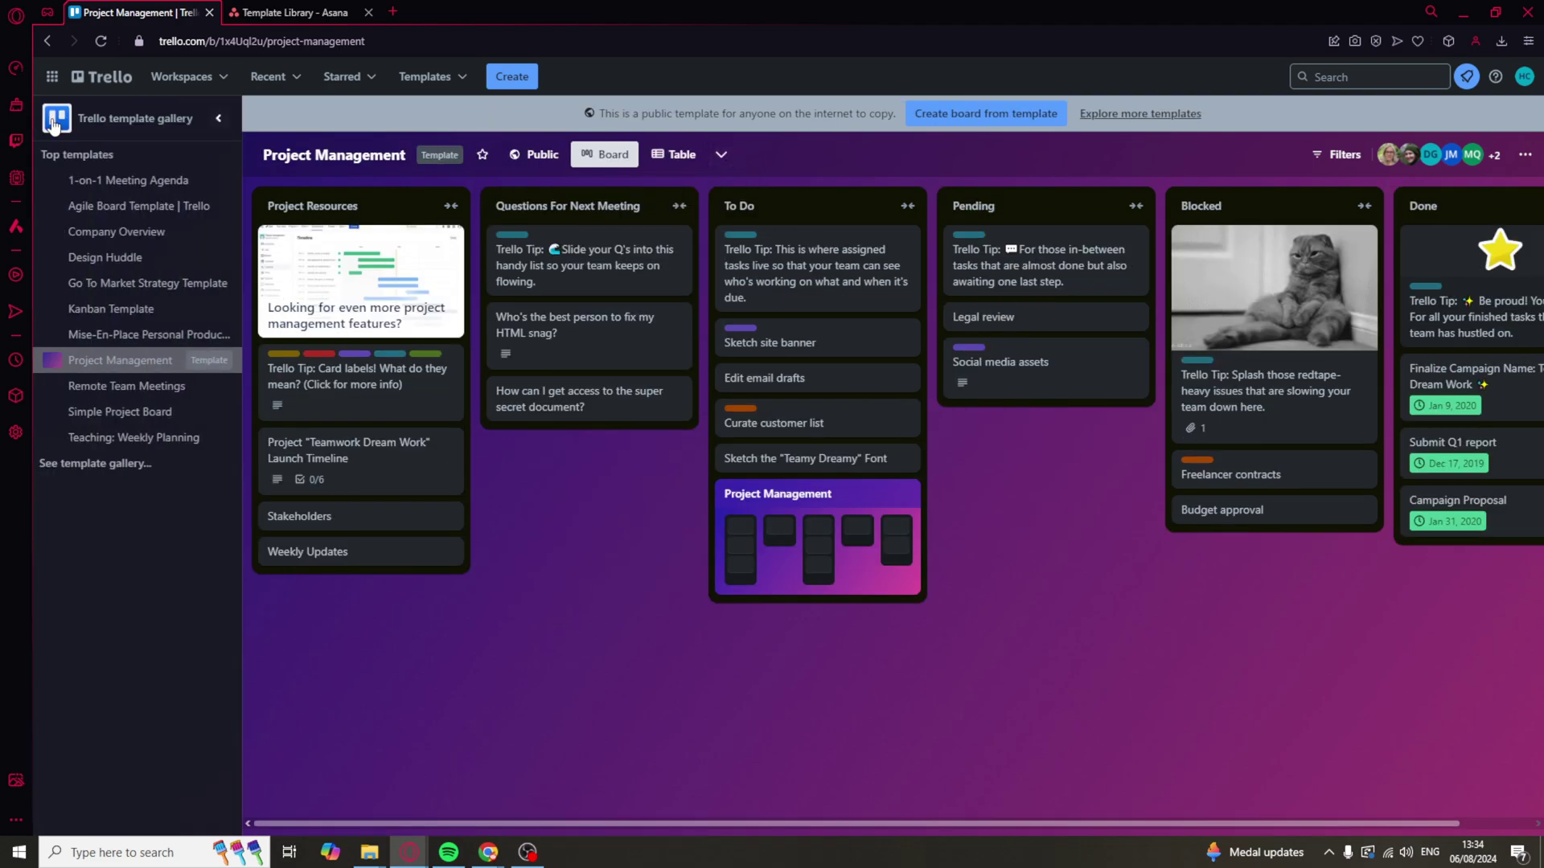
click(222, 114)
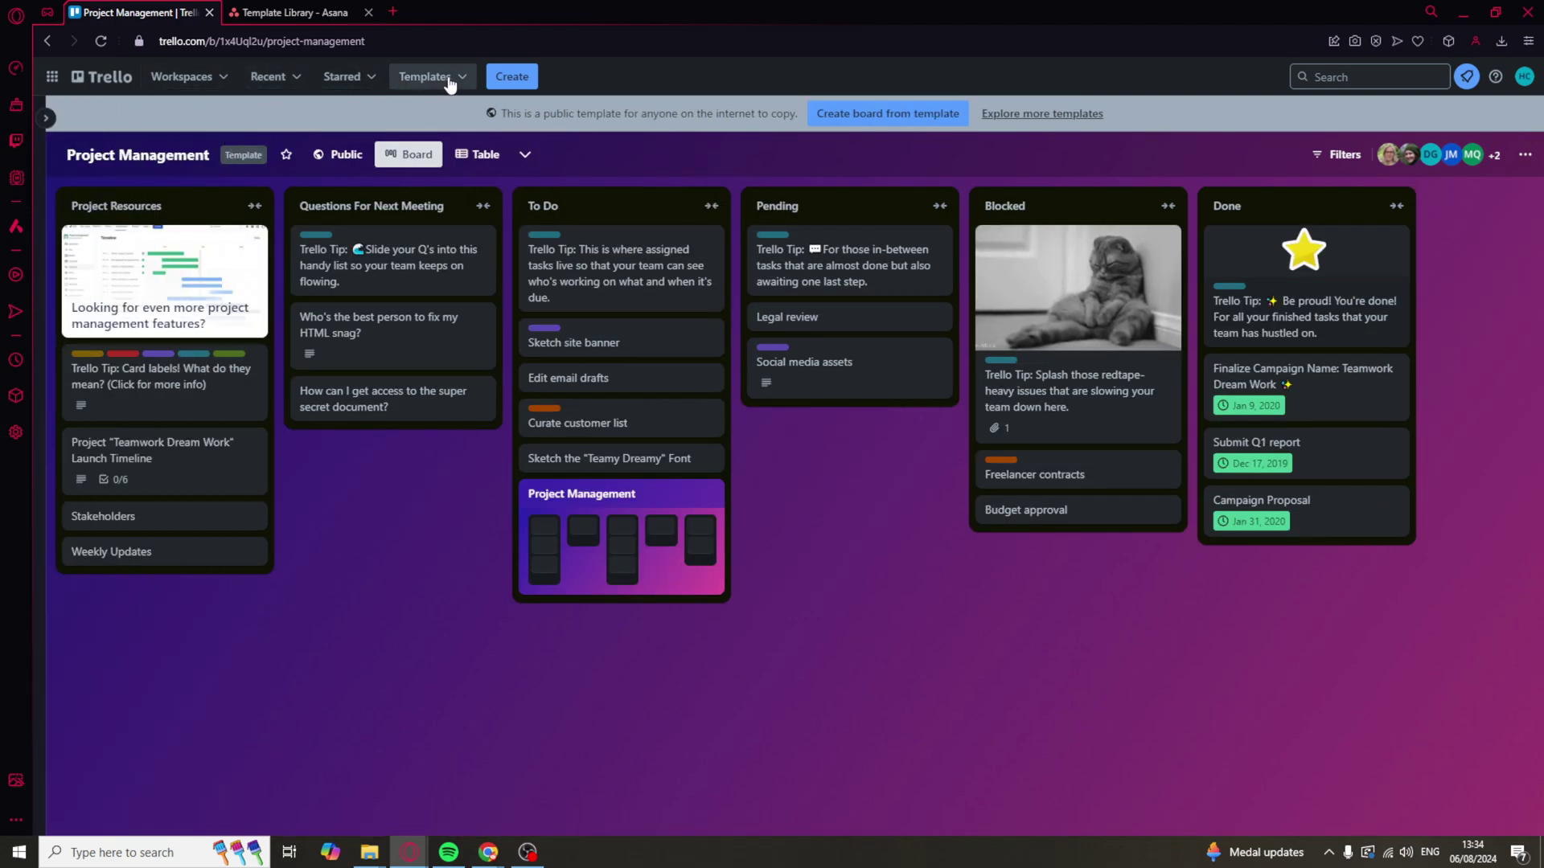
click(52, 77)
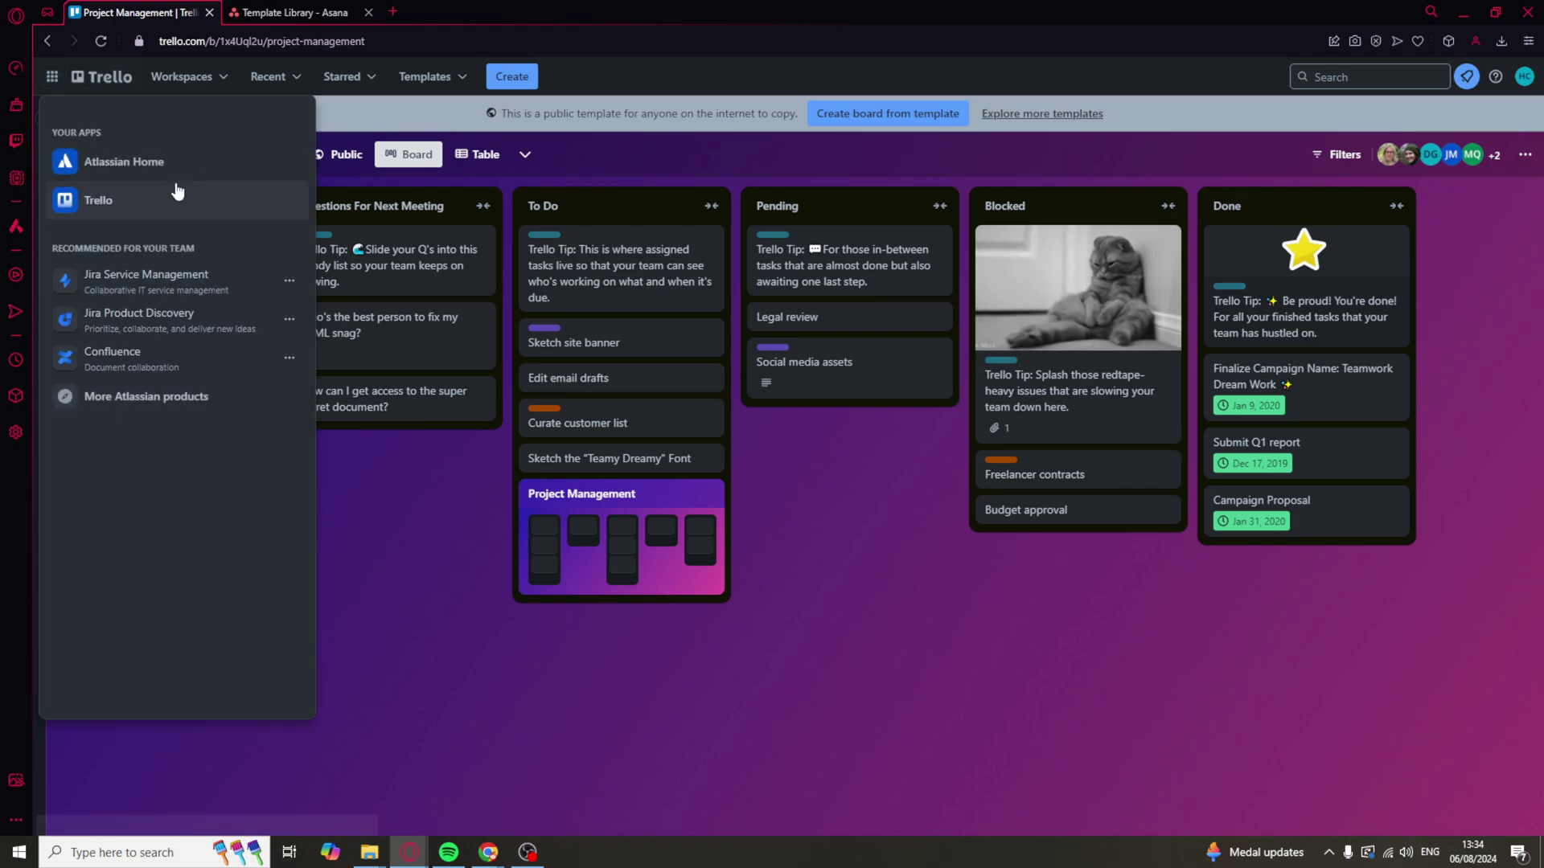
click(382, 591)
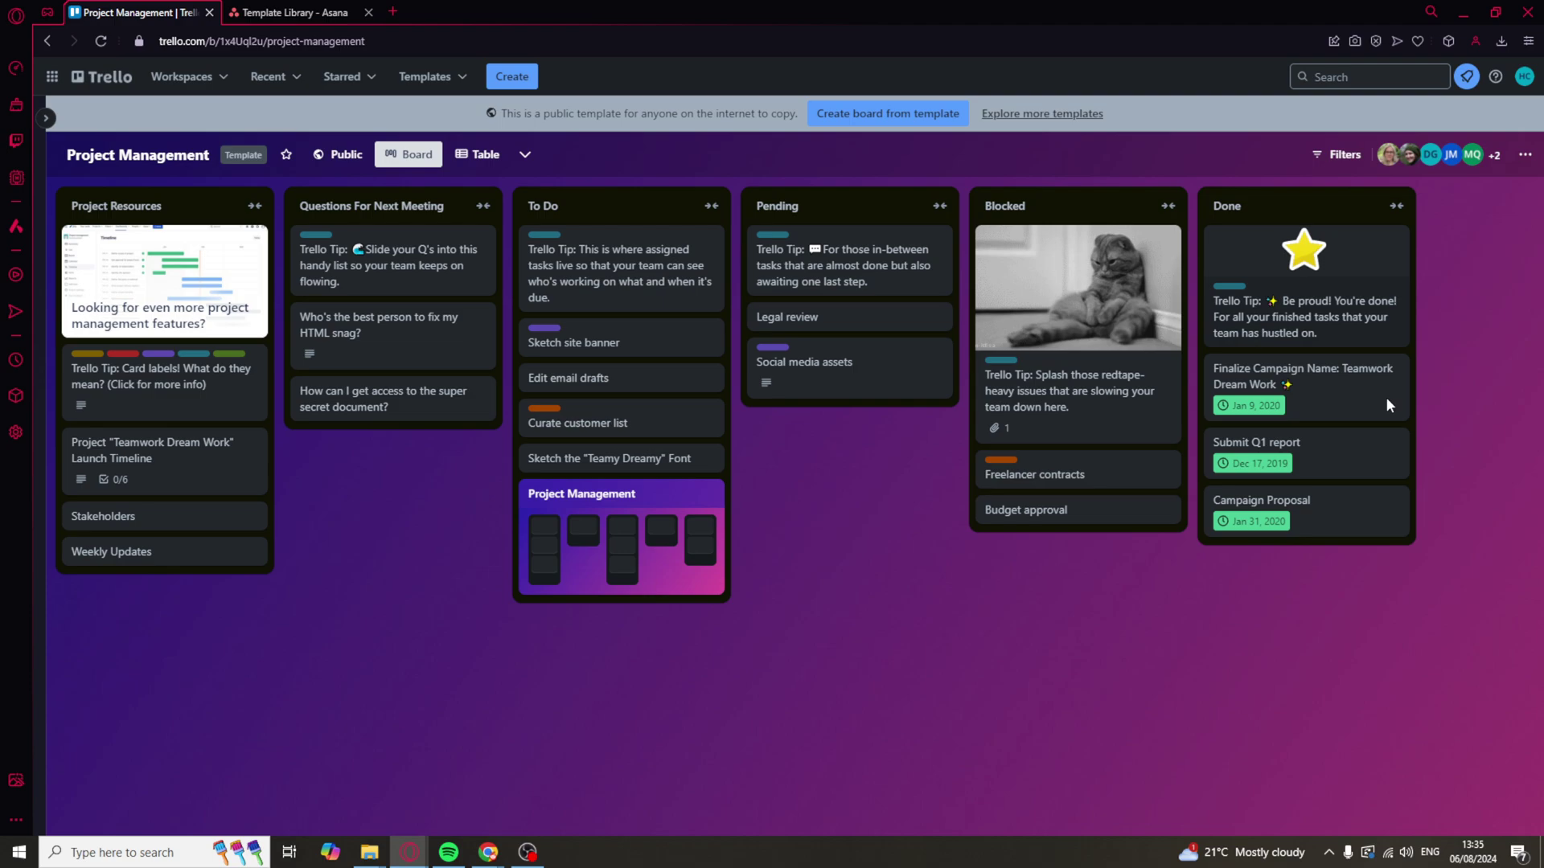
Move focus to the Submit Q1 report card, then switch to Asana's Bug Tracking template.
key(Right)
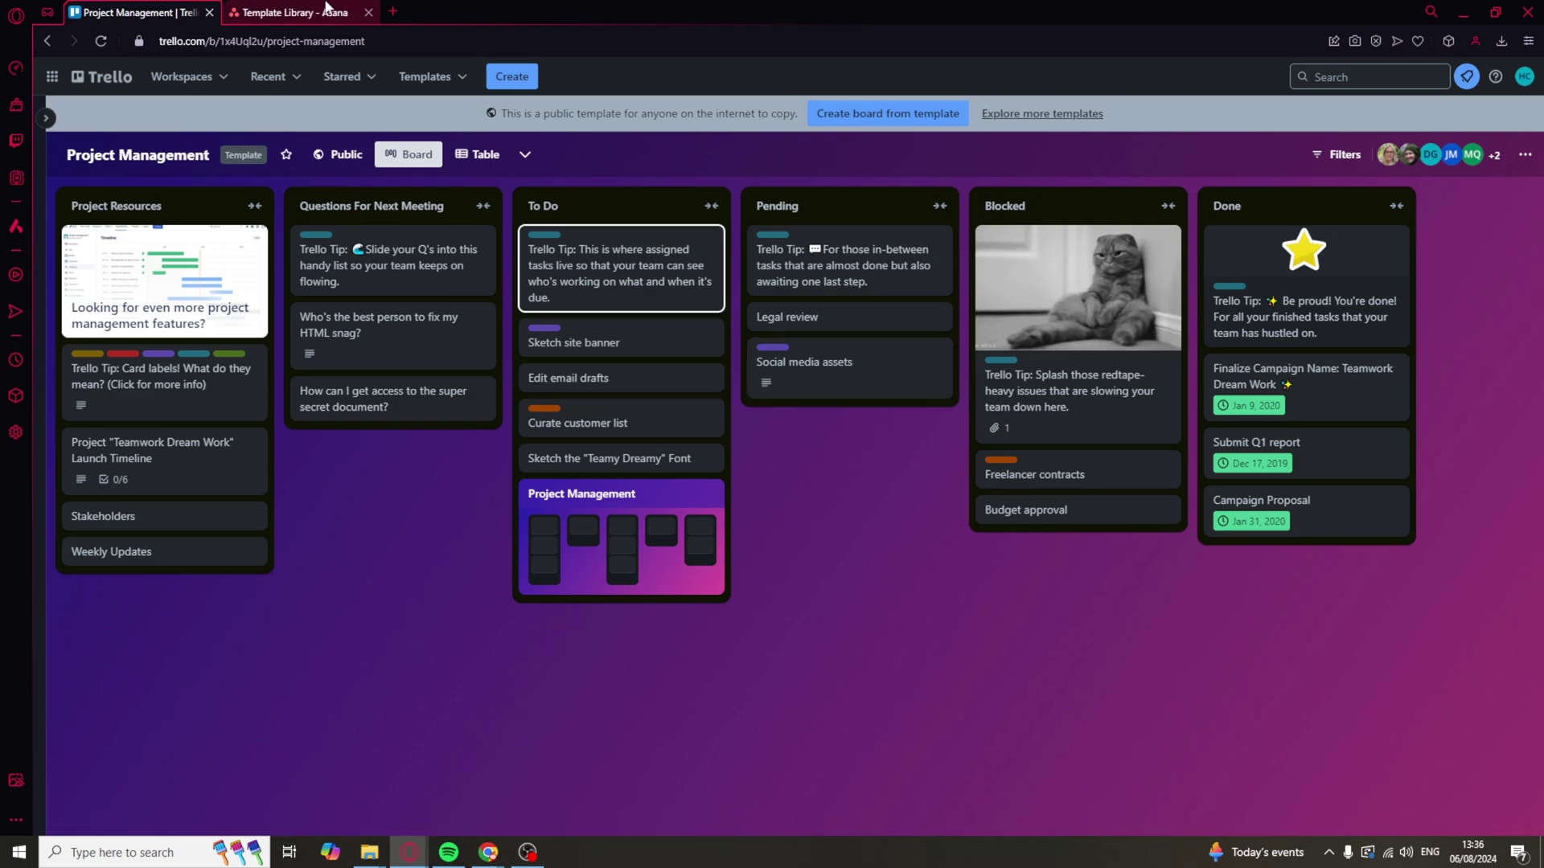
key(ctrl+Tab)
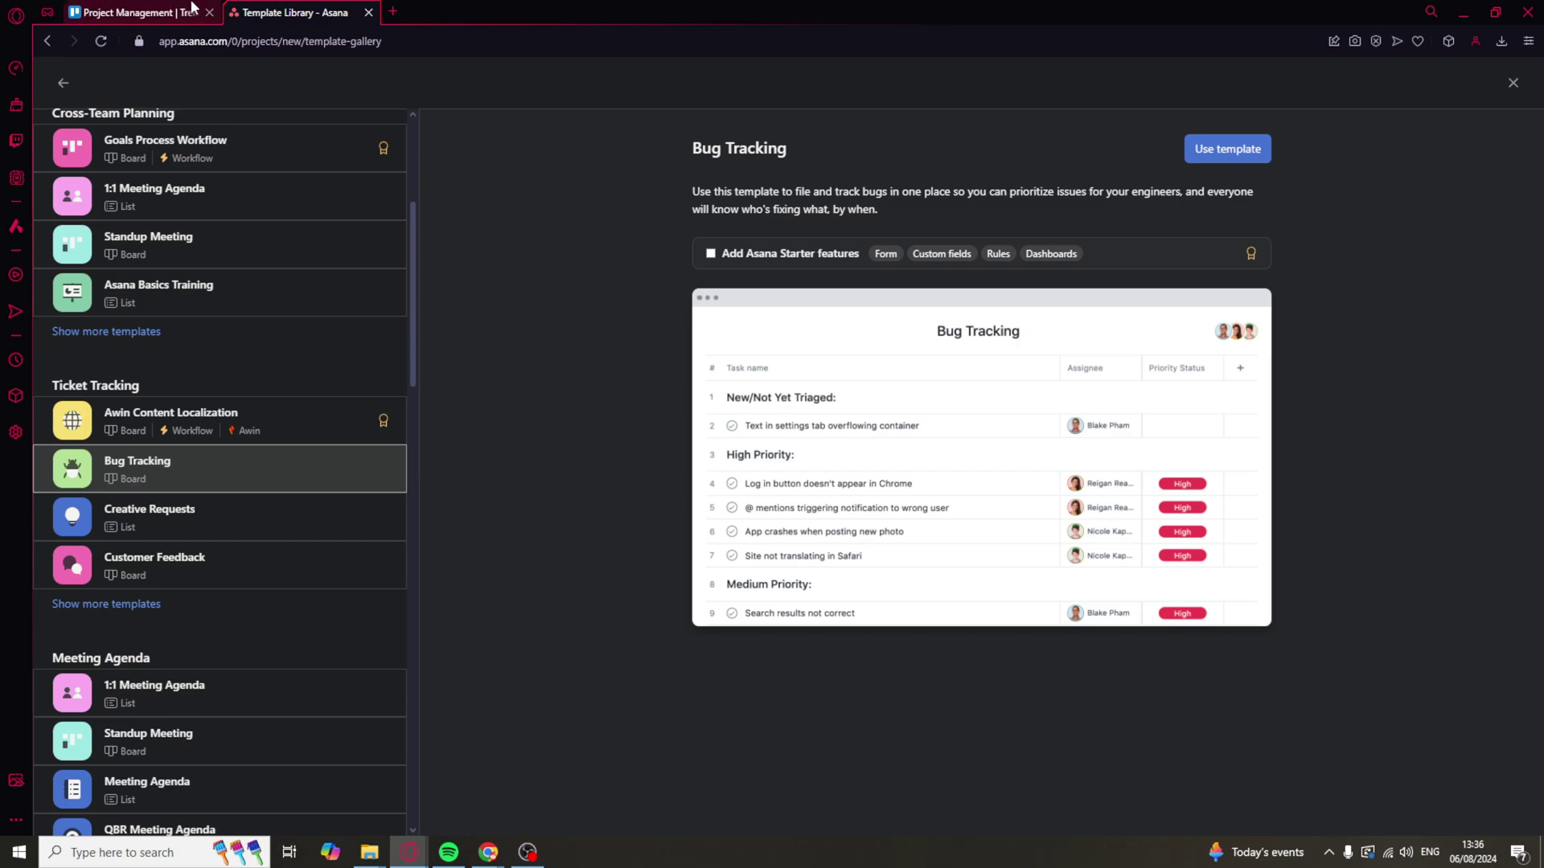
Compare tabs once more, then back out of Asana's template gallery to the Sales Pipeline project.
click(133, 12)
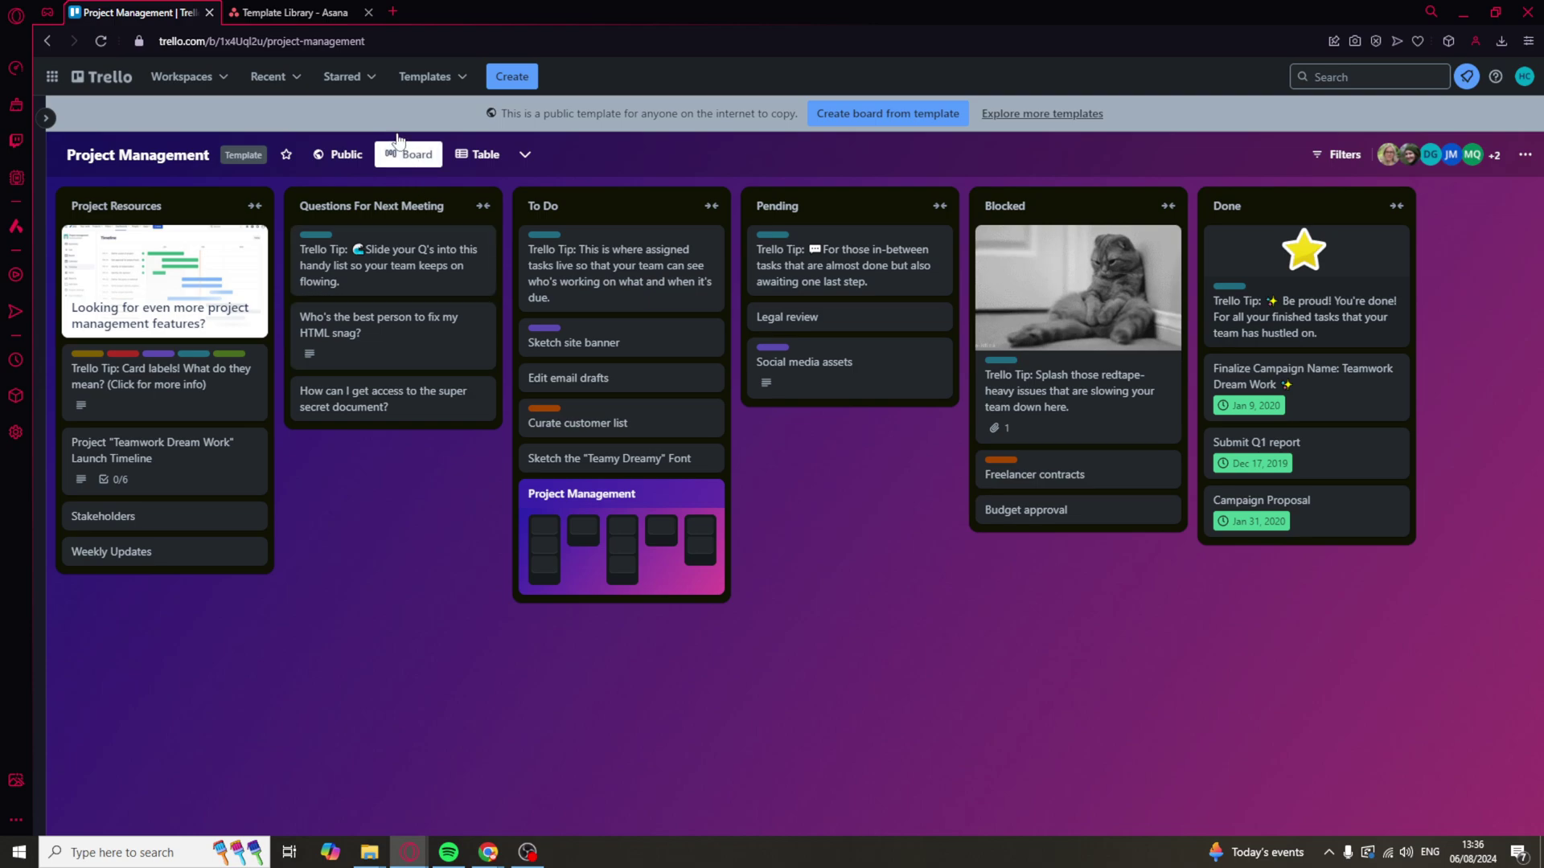
click(322, 12)
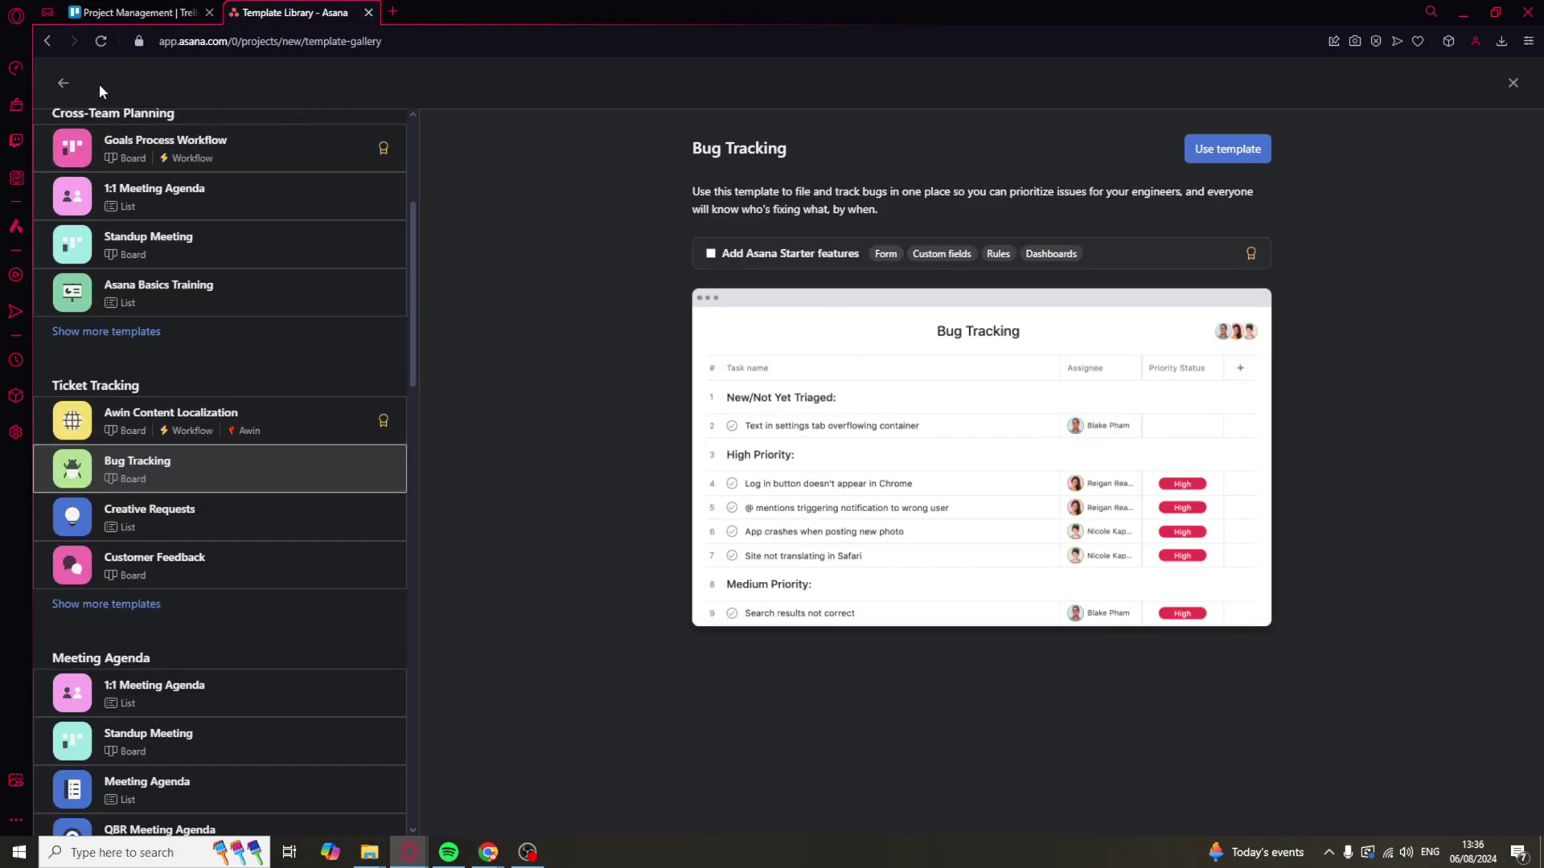
click(65, 85)
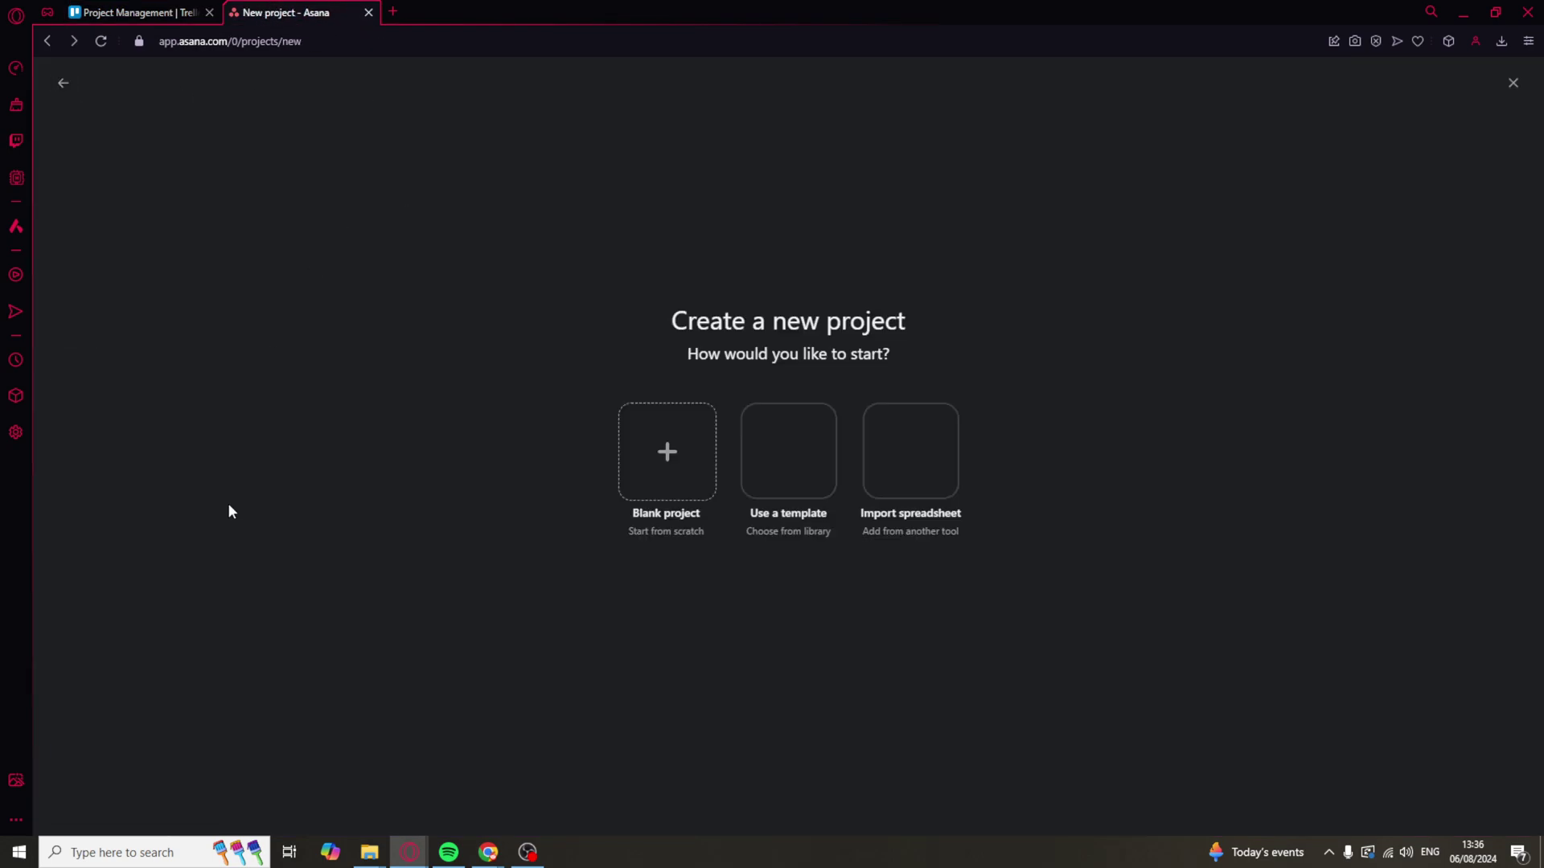
click(62, 88)
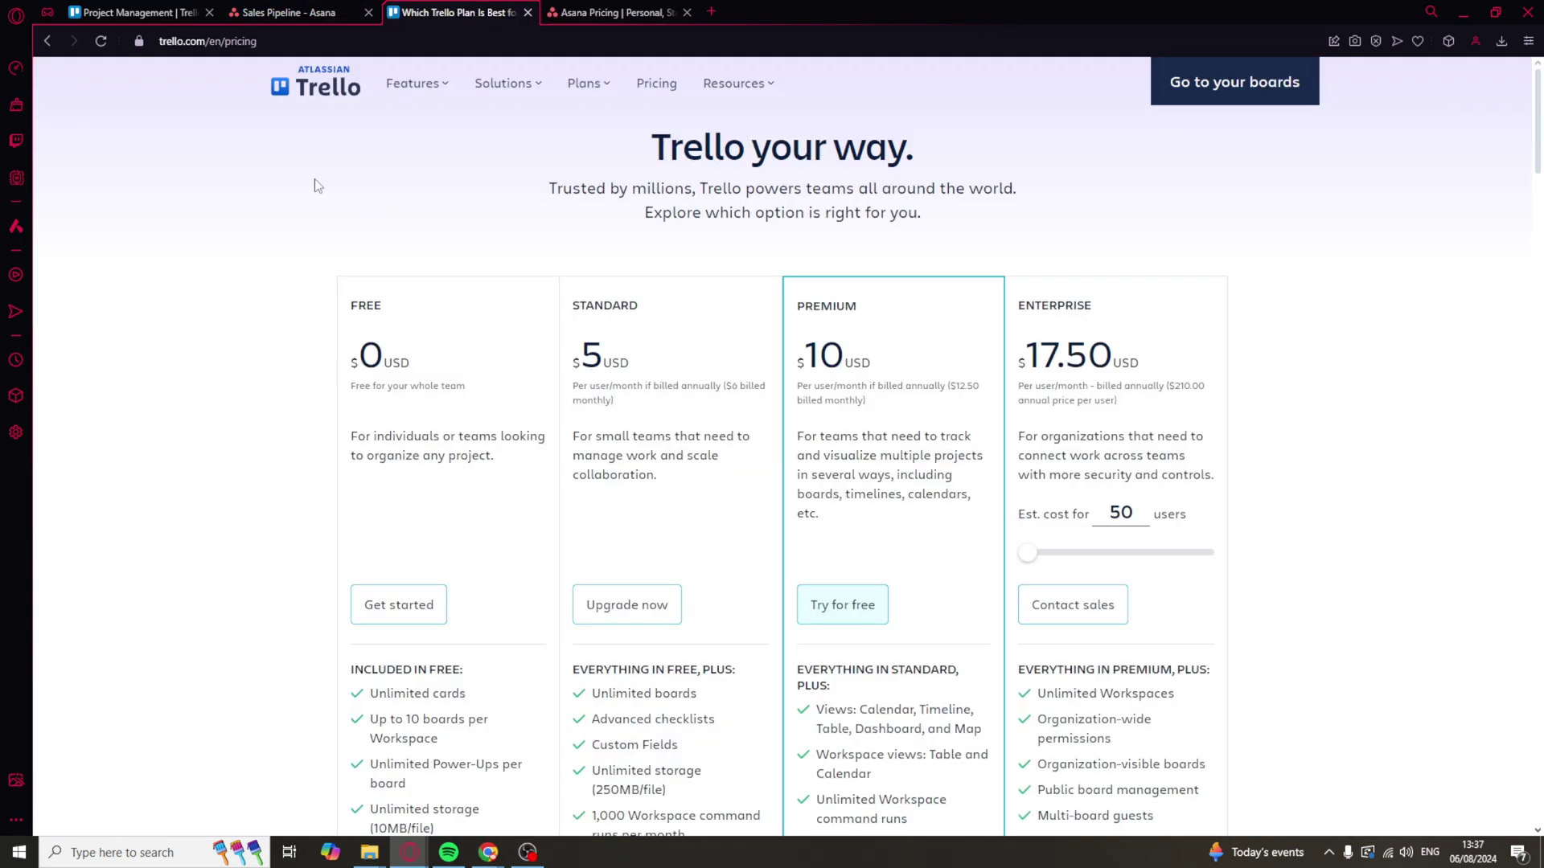
Scroll through Trello's plans, glance over Asana's pricing page, then come back to Trello's.
scroll(505, 380, down, 3)
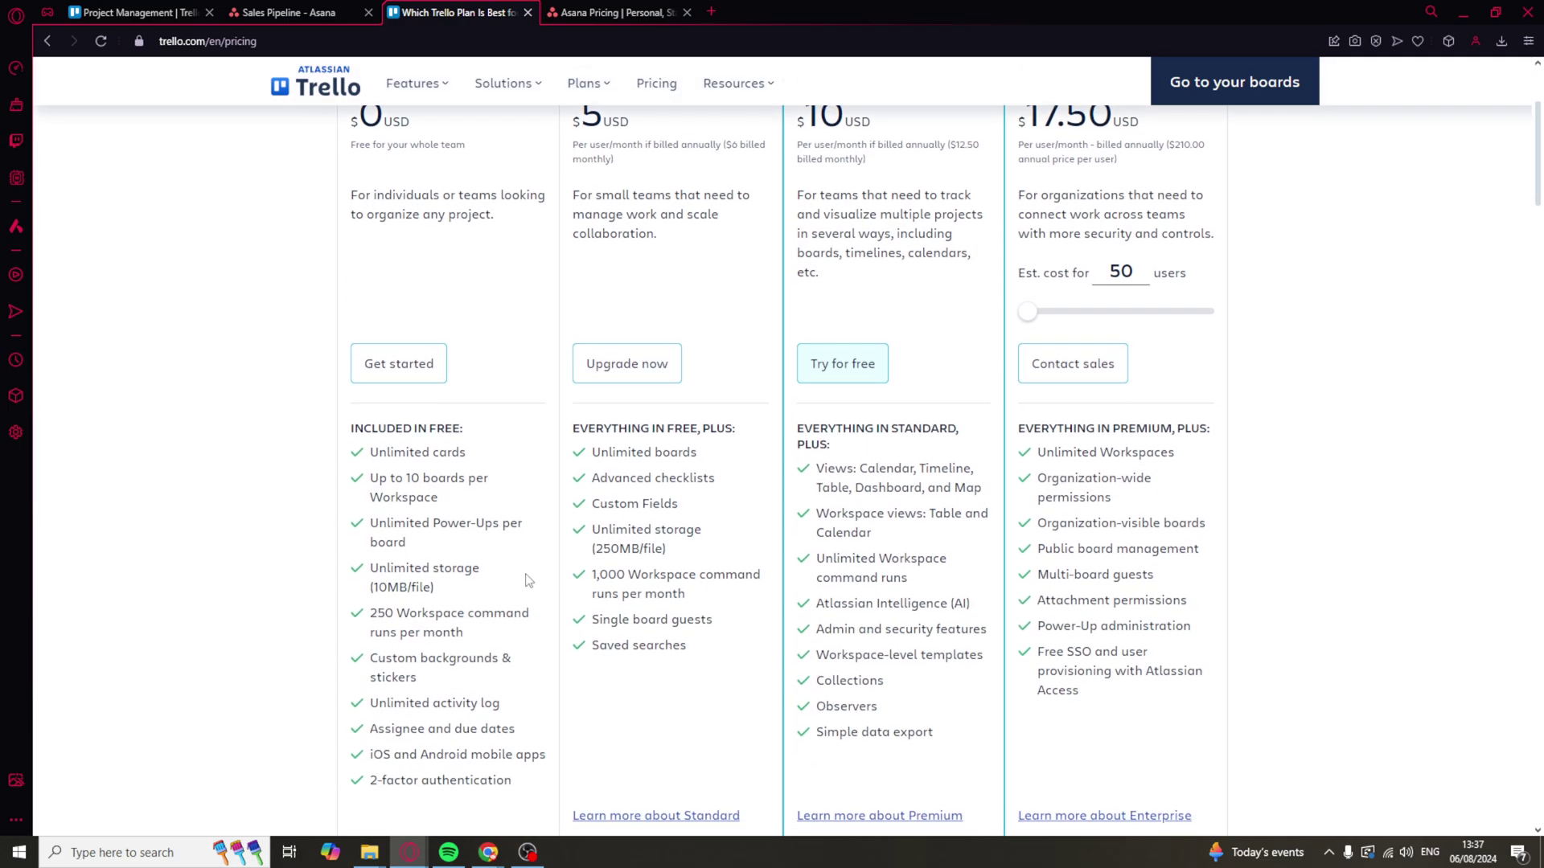
scroll(527, 580, down, 3)
click(632, 10)
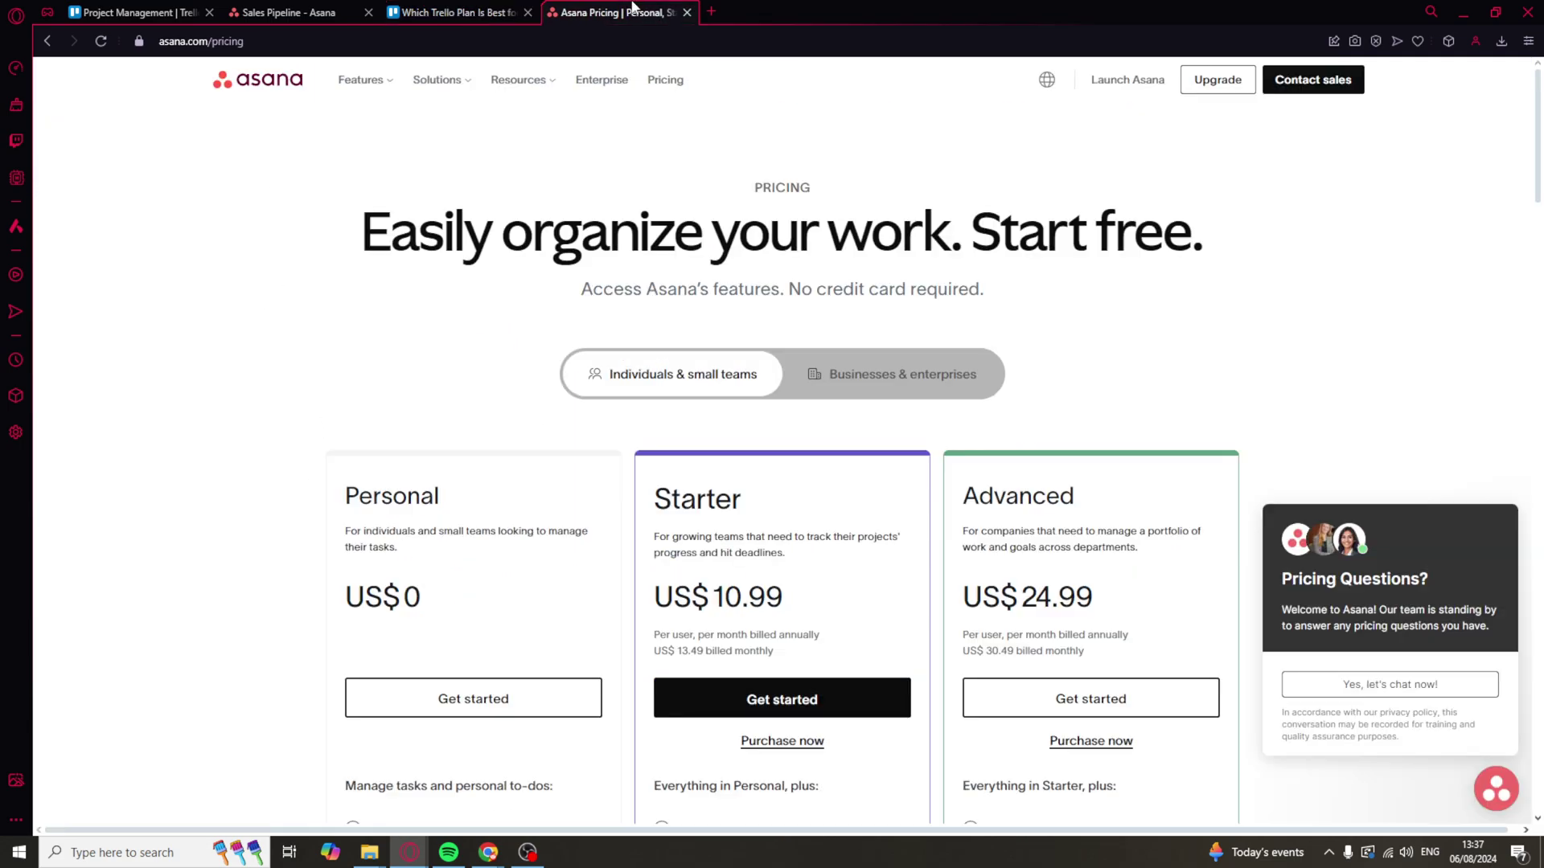
scroll(418, 306, down, 7)
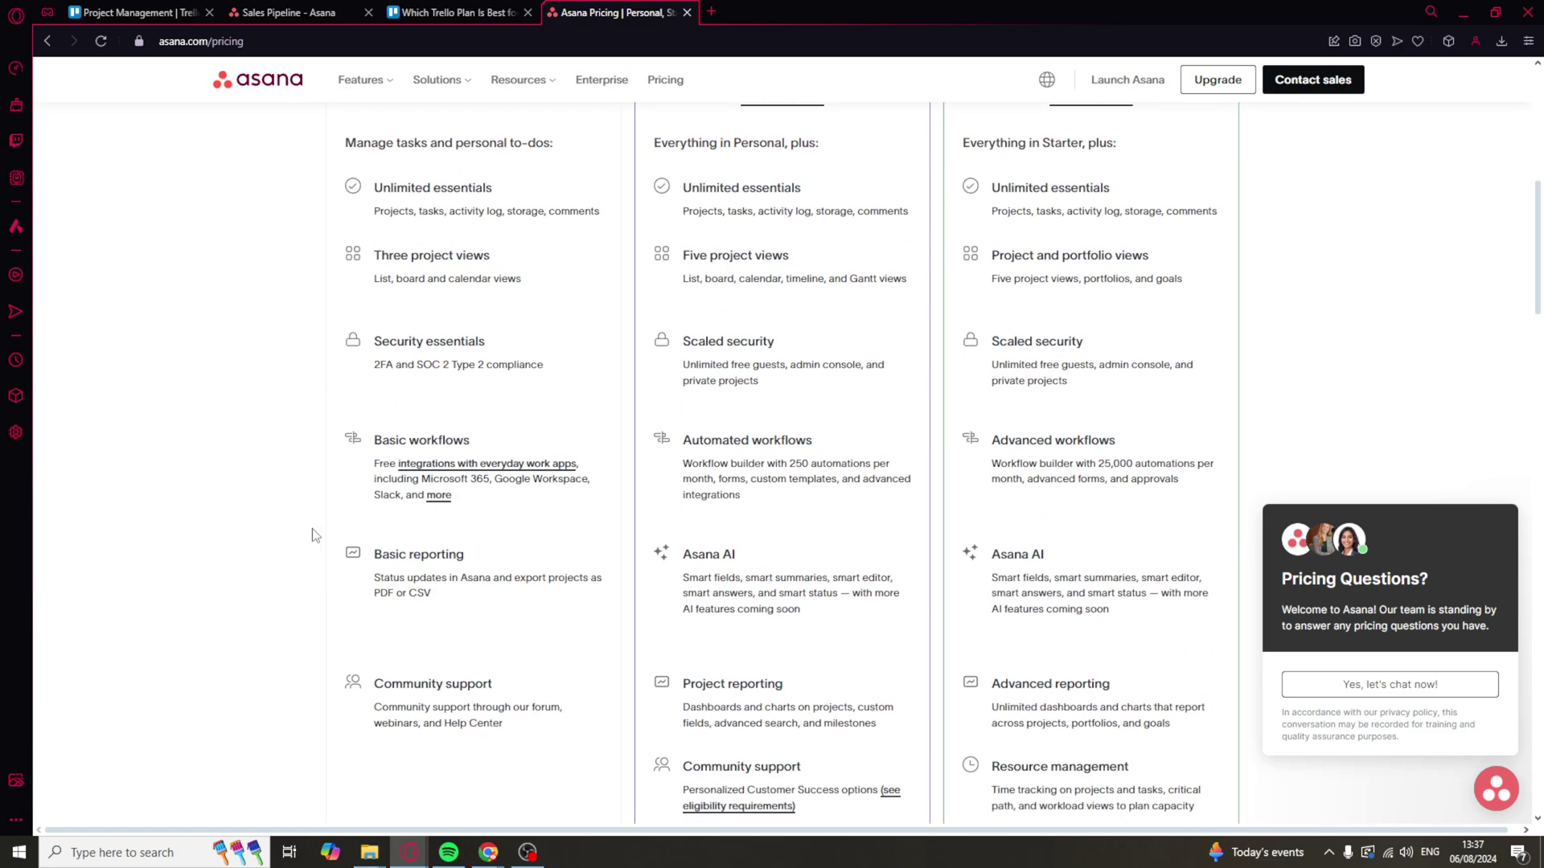
scroll(305, 338, up, 8)
click(450, 9)
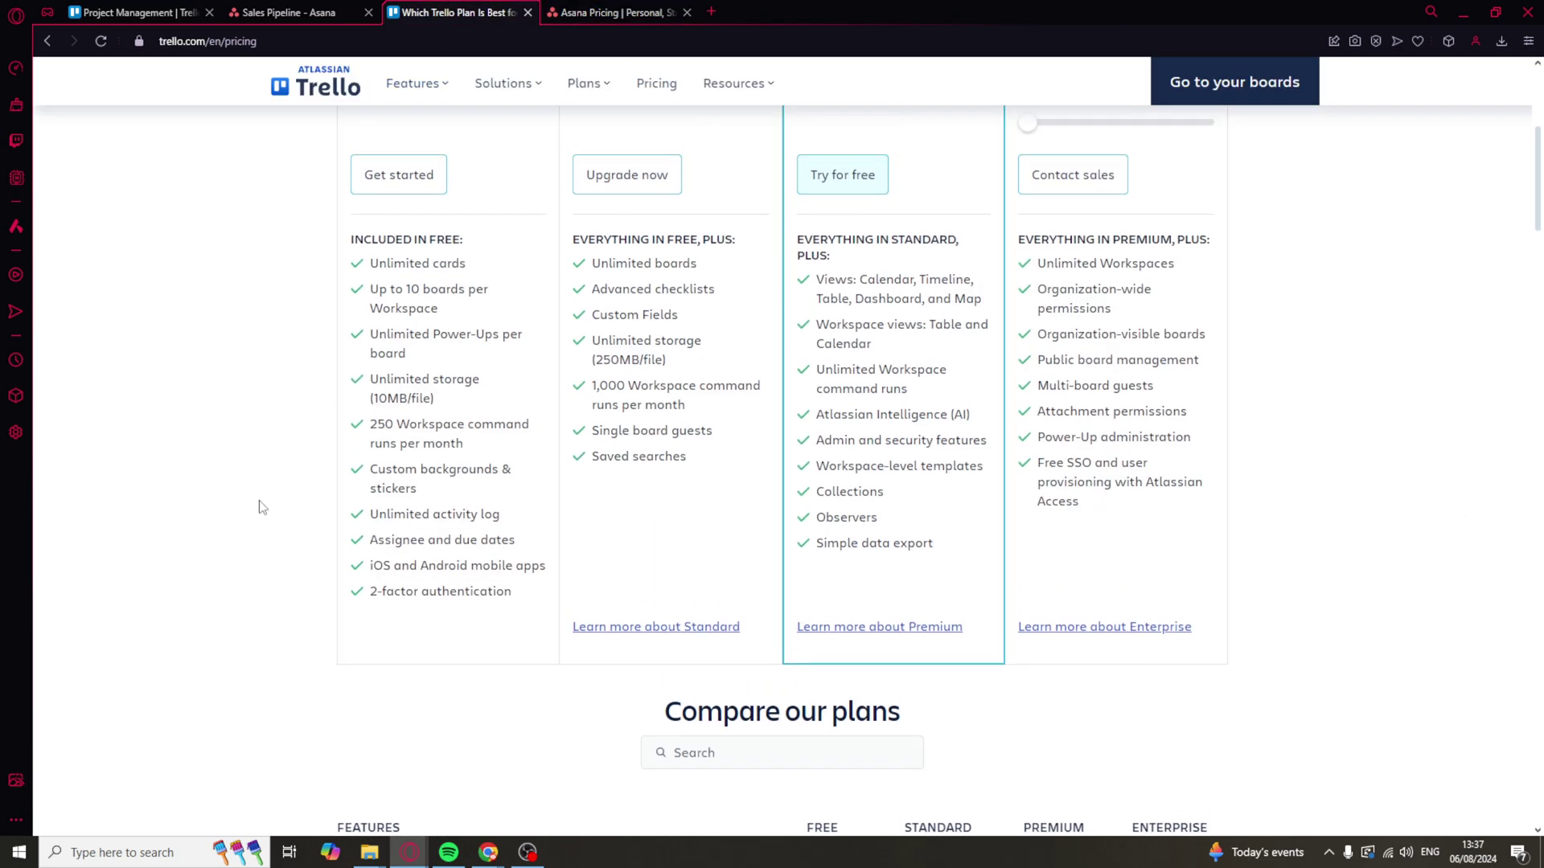
scroll(257, 499, up, 5)
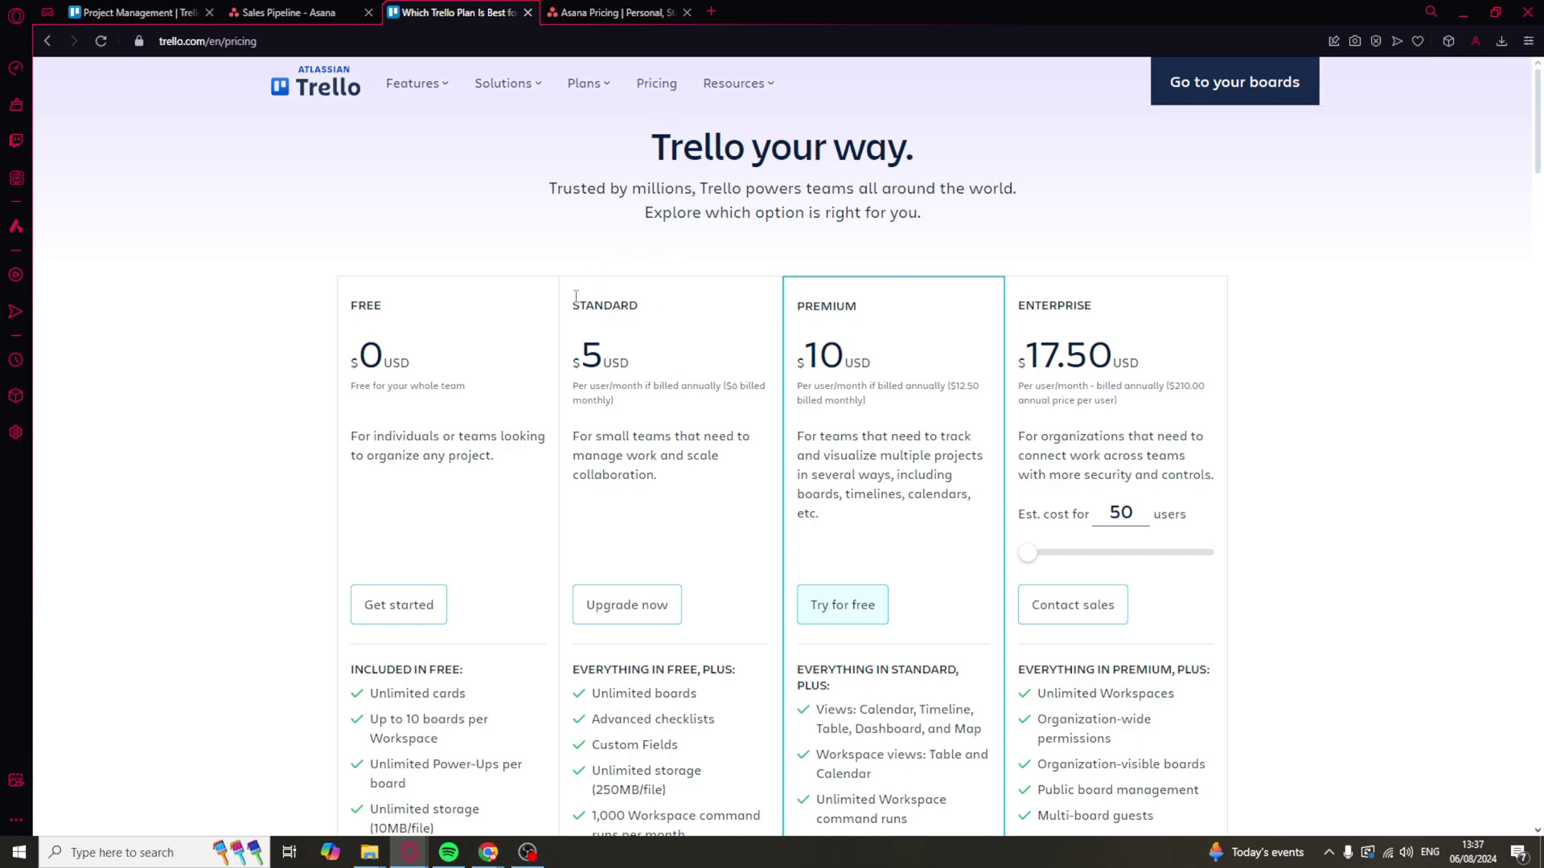
Highlight Trello's Standard plan name, price and billing details.
drag(575, 296, 686, 403)
click(705, 546)
drag(692, 444, 635, 391)
click(636, 392)
On Asana's pricing, highlight the Starter plan heading and its US$10.99 price.
click(612, 18)
scroll(674, 442, down, 1)
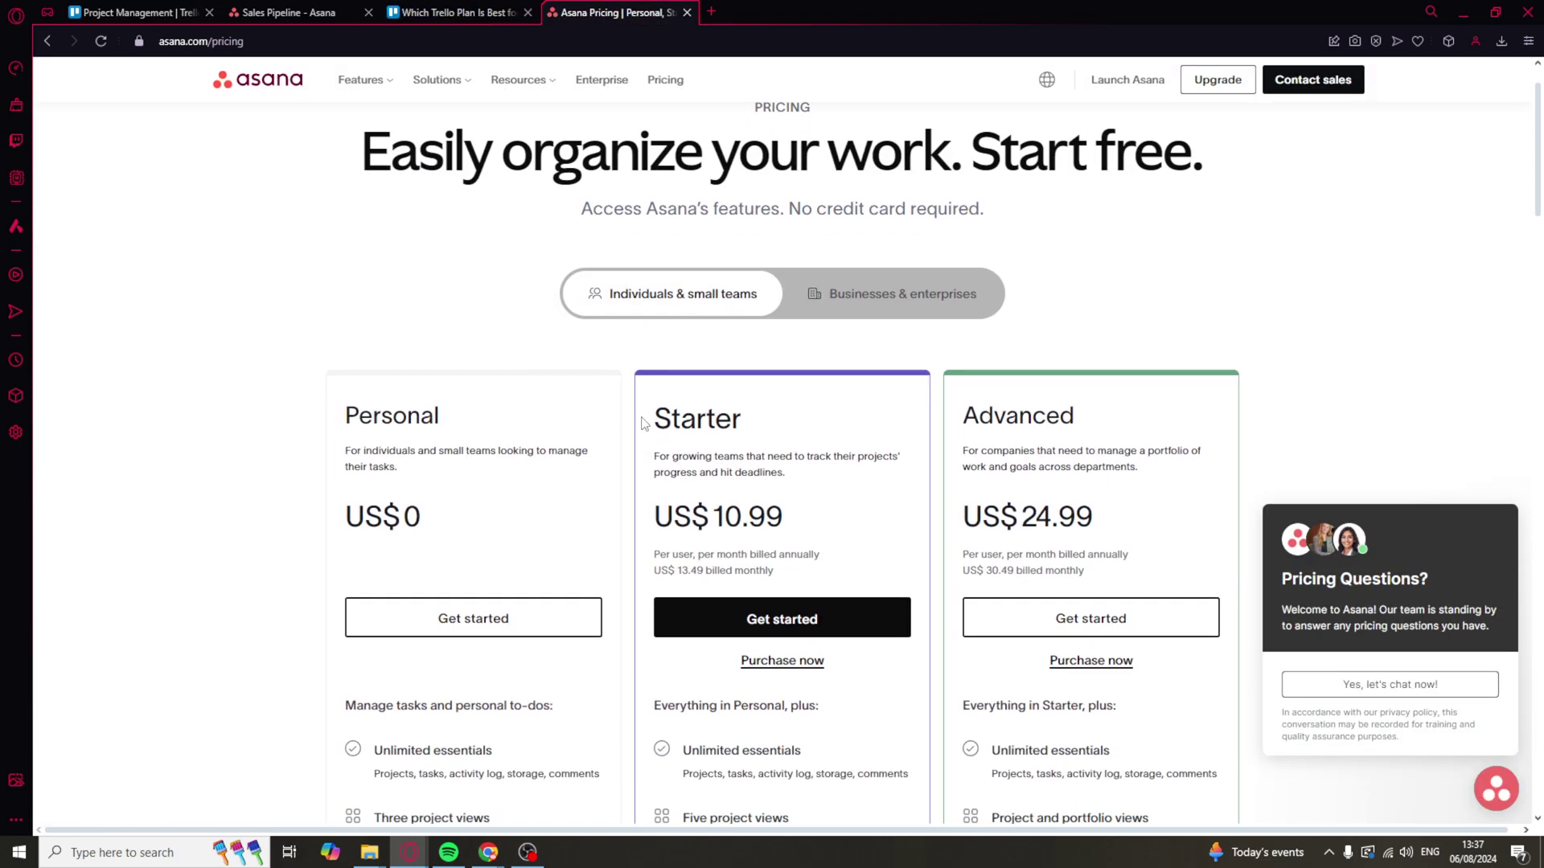
drag(644, 423, 813, 527)
click(647, 512)
drag(647, 512, 836, 527)
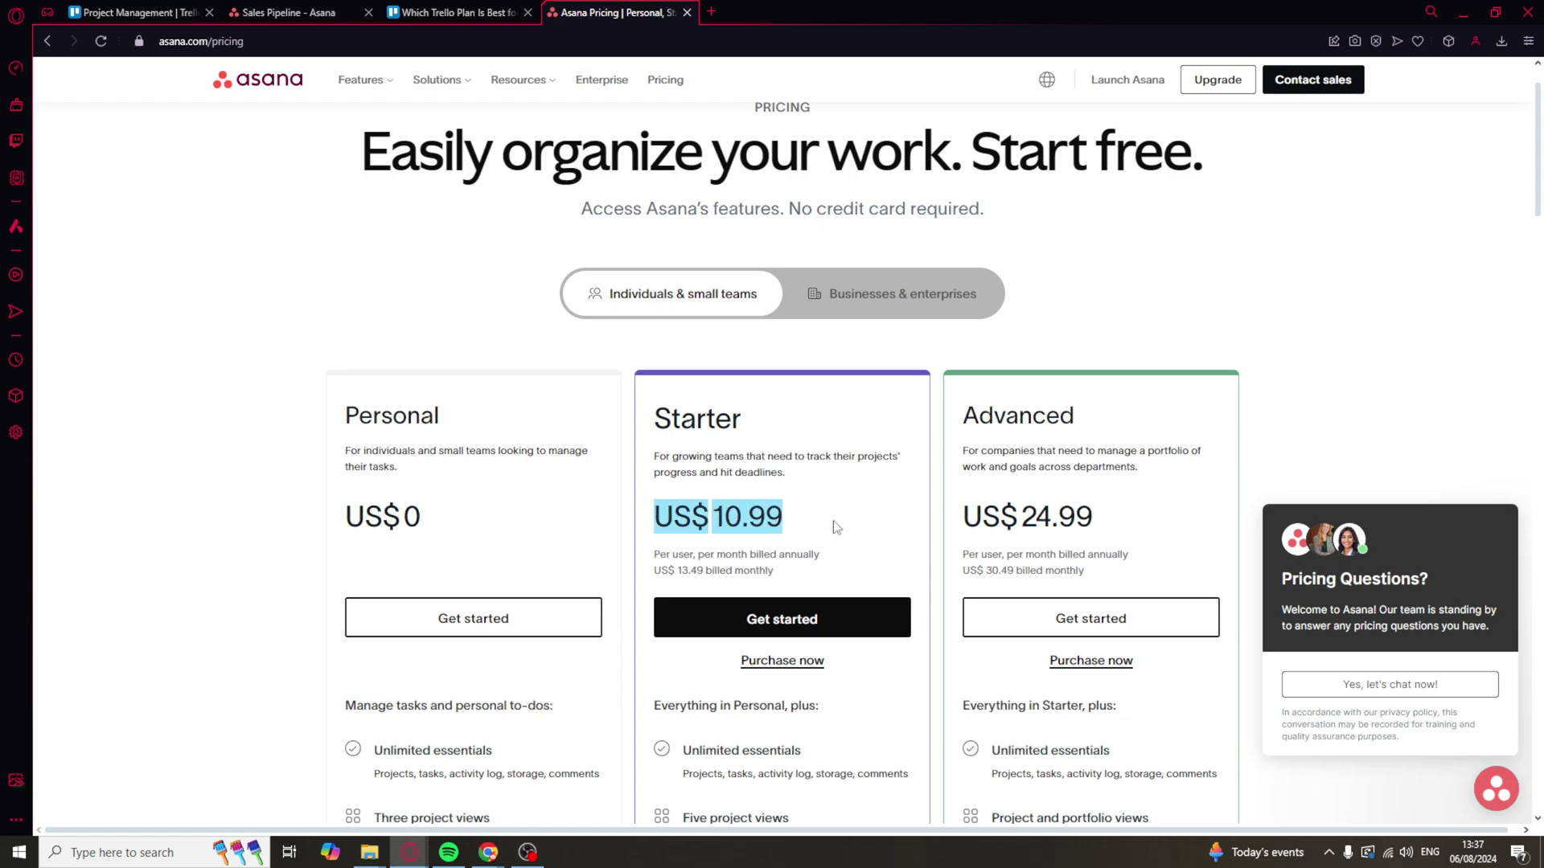
click(810, 528)
scroll(810, 529, down, 2)
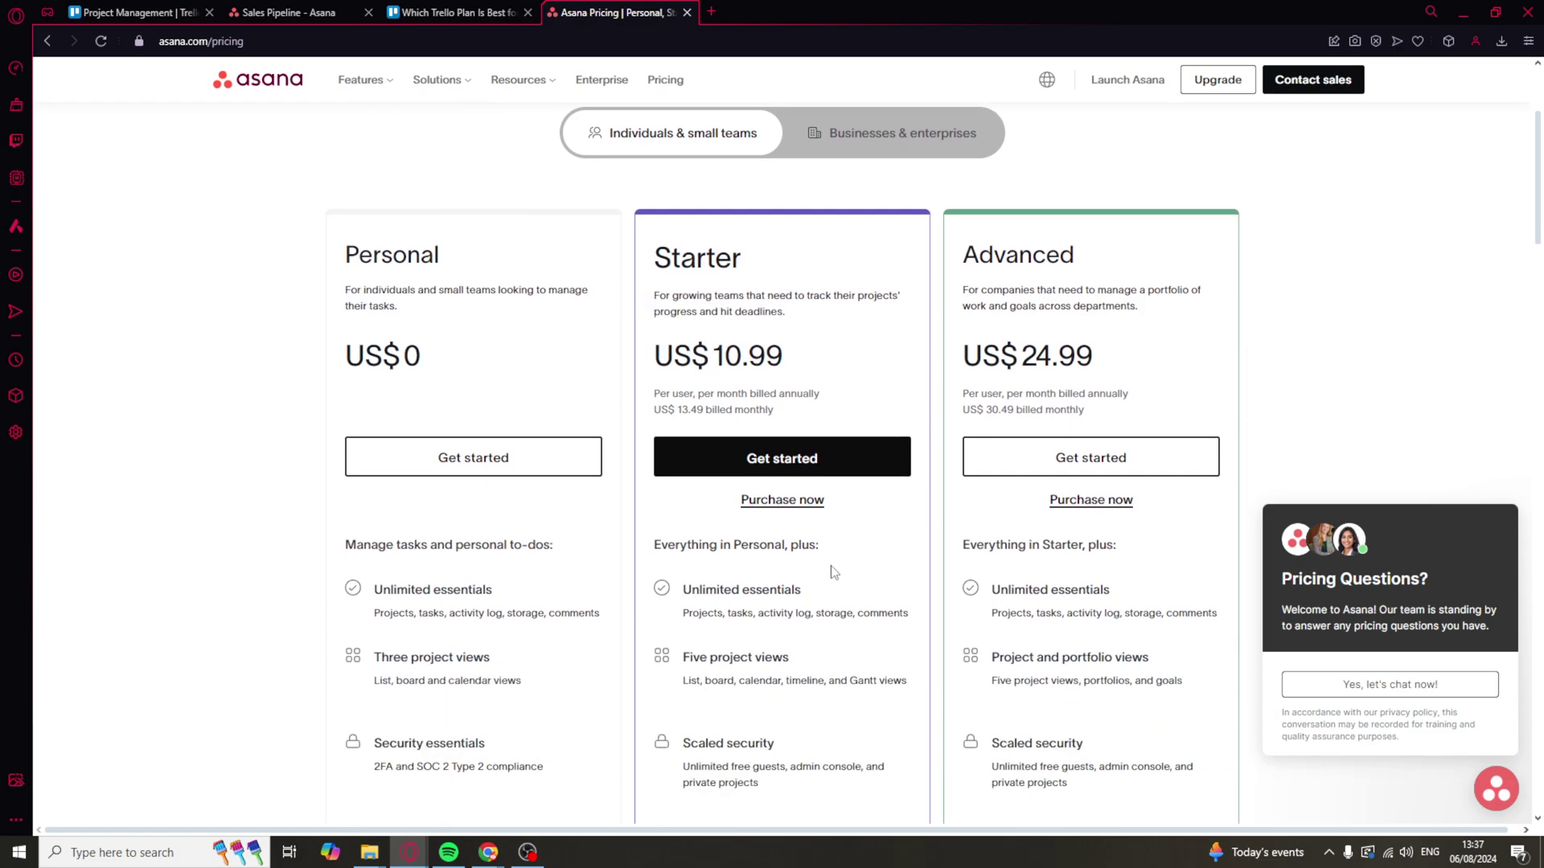
Compare Trello Premium's $10 price with Asana Advanced's title and price.
click(388, 11)
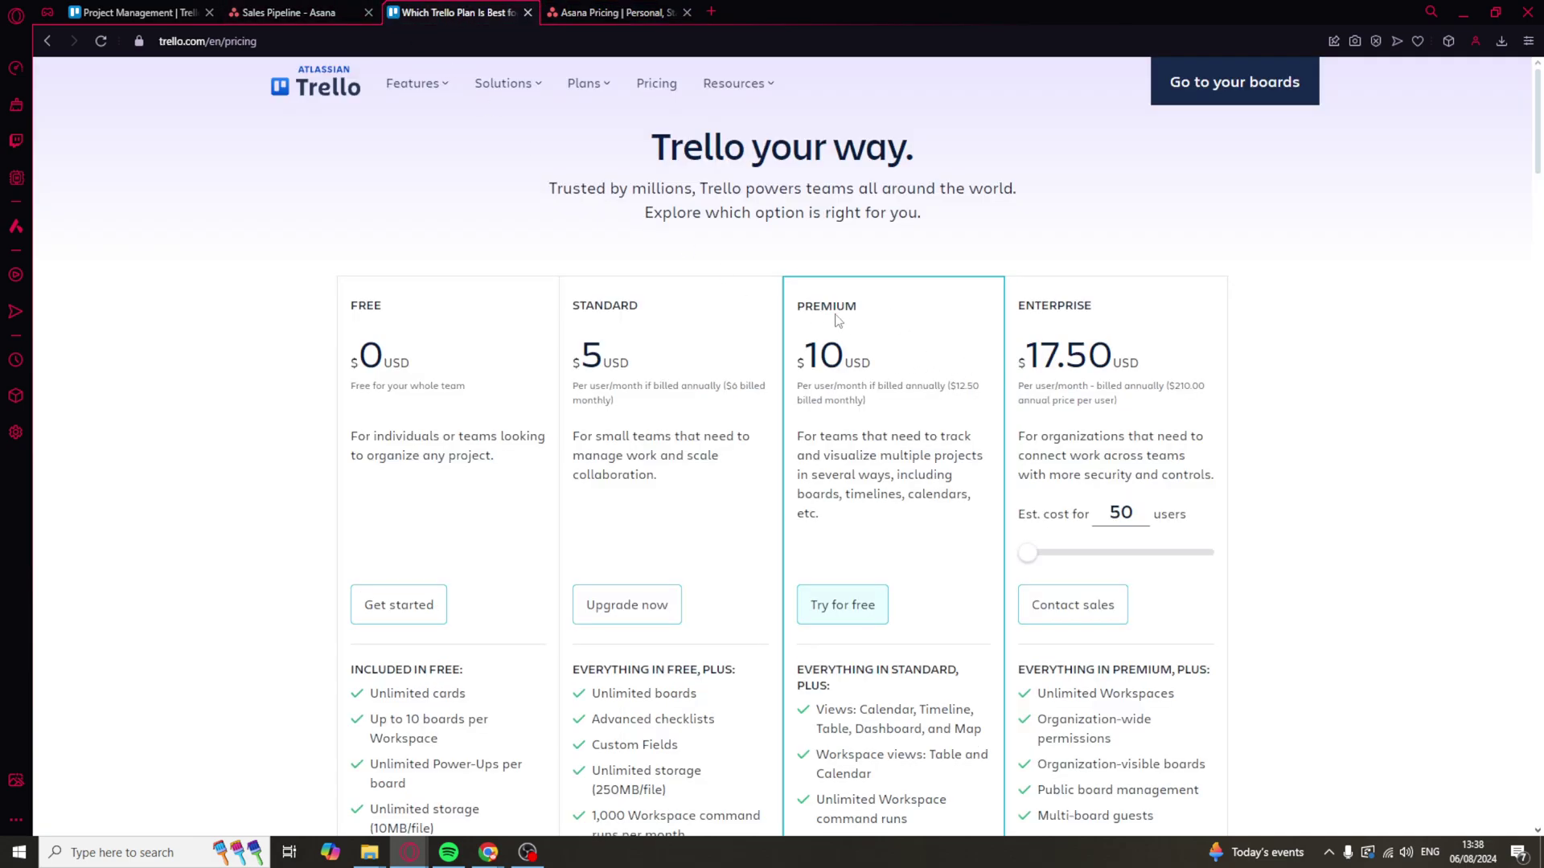
drag(833, 315, 837, 355)
click(843, 354)
click(643, 12)
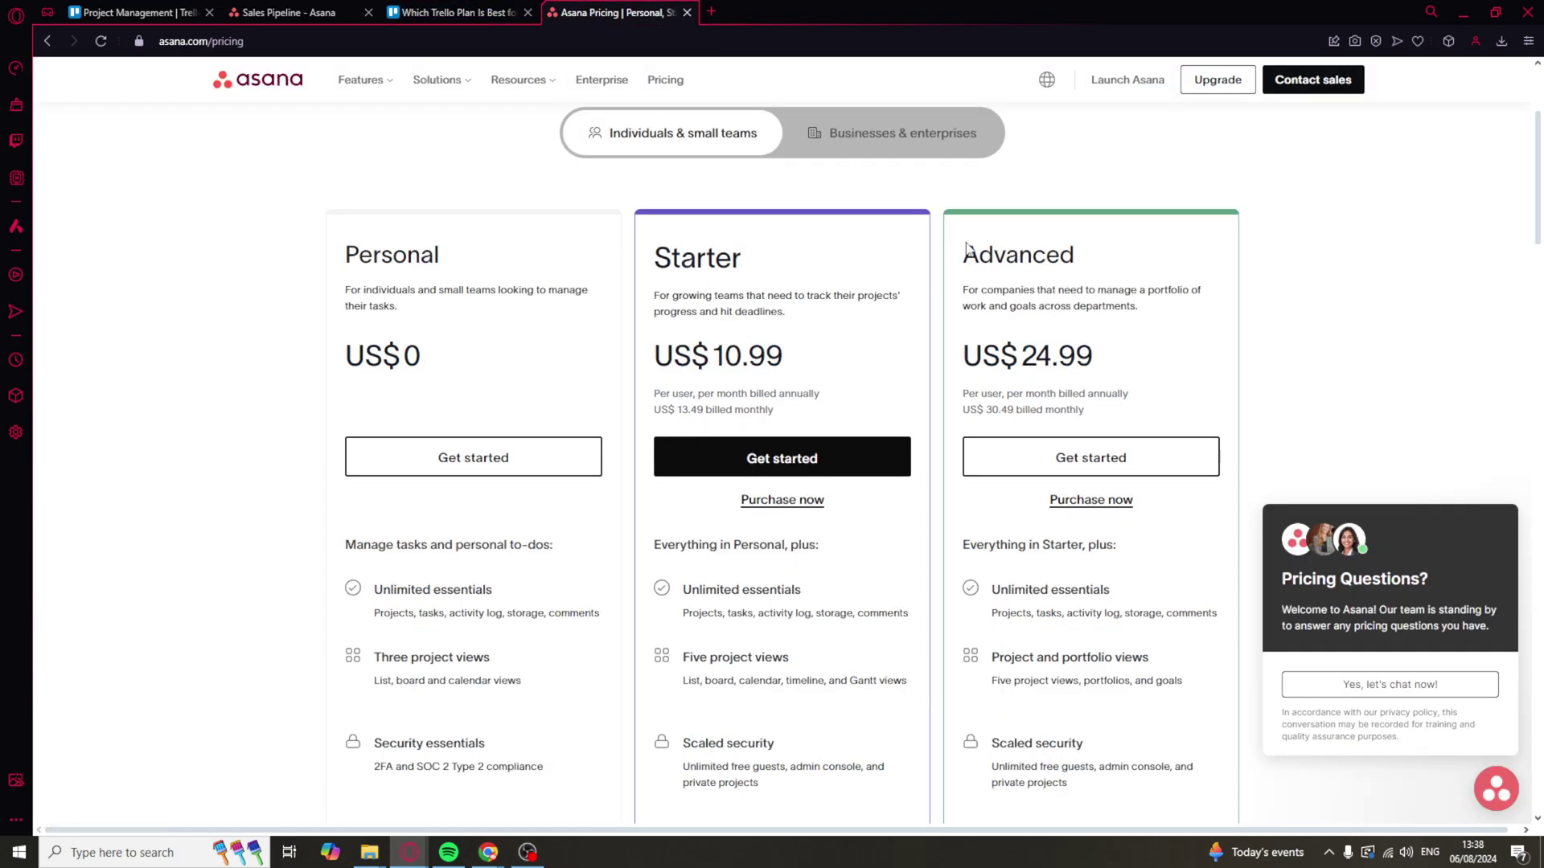
drag(965, 249, 1141, 362)
click(947, 291)
Show Asana's Businesses & enterprises plans and scroll through them.
click(887, 151)
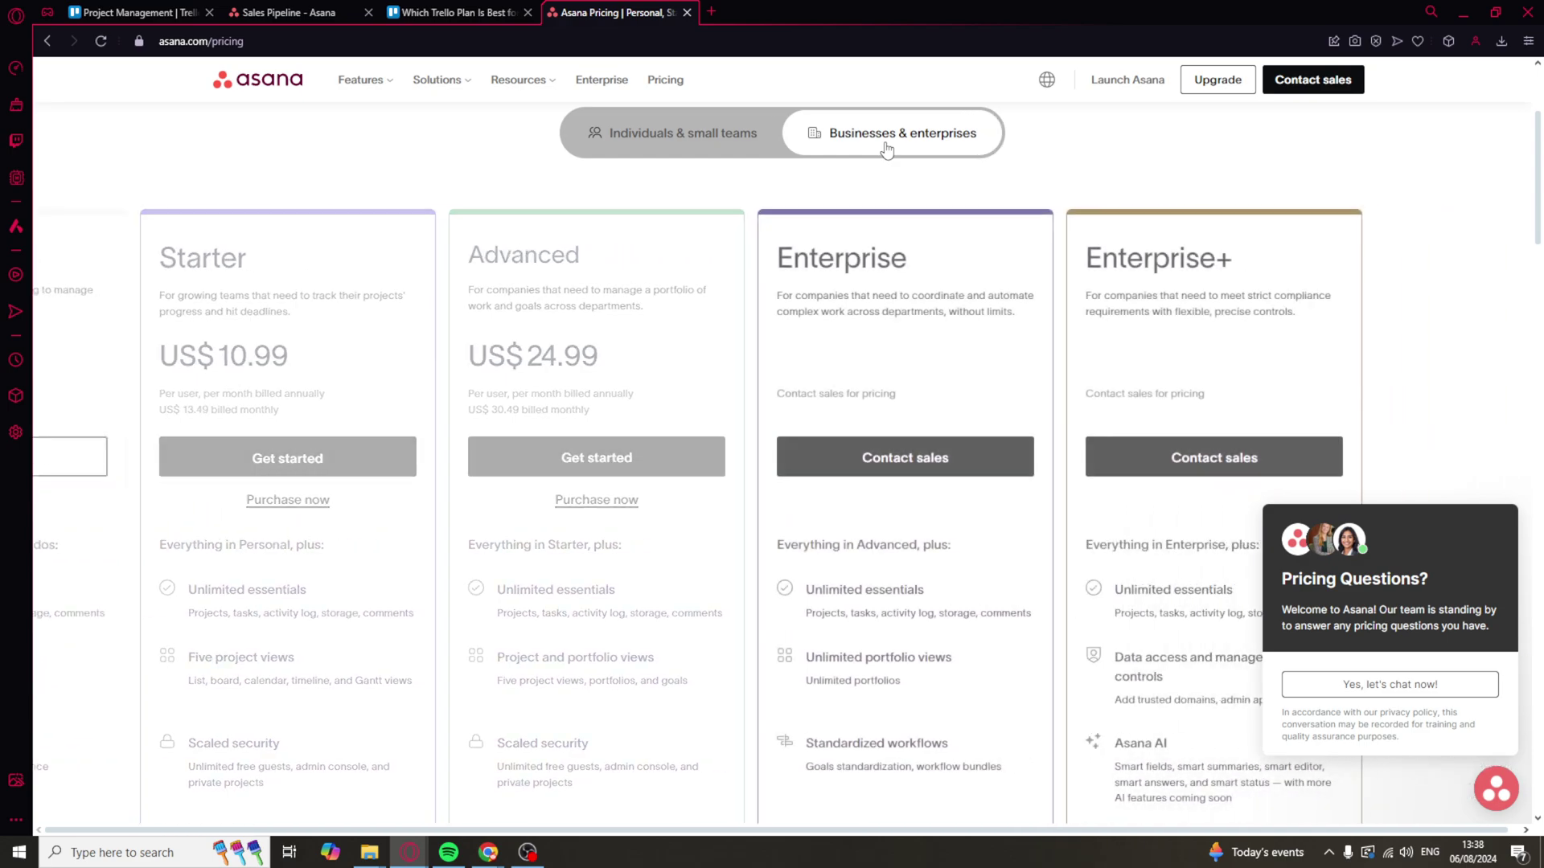
scroll(632, 427, down, 6)
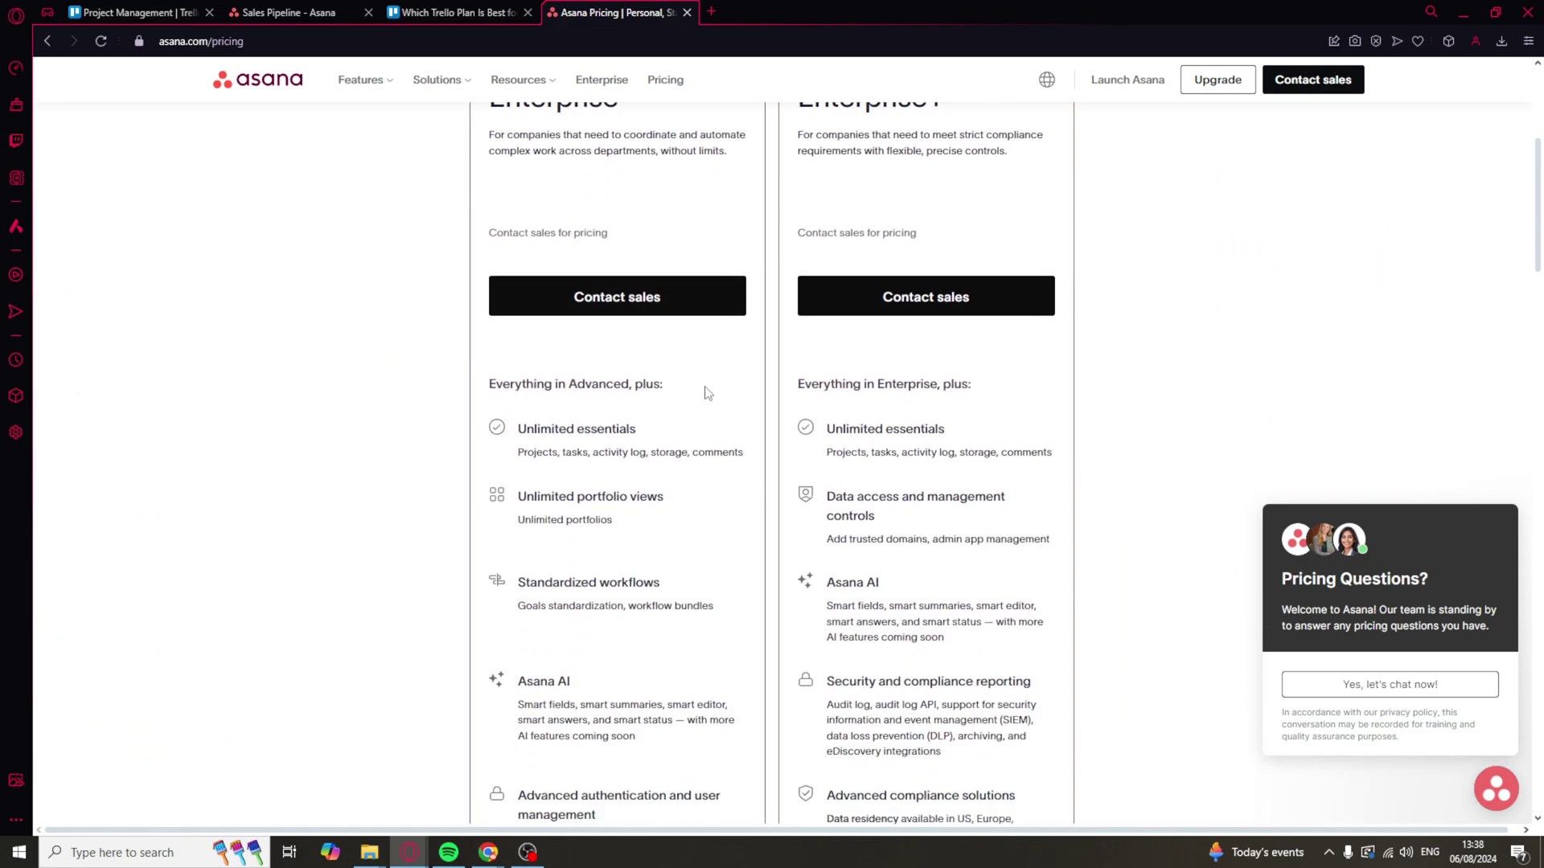
scroll(708, 378, up, 8)
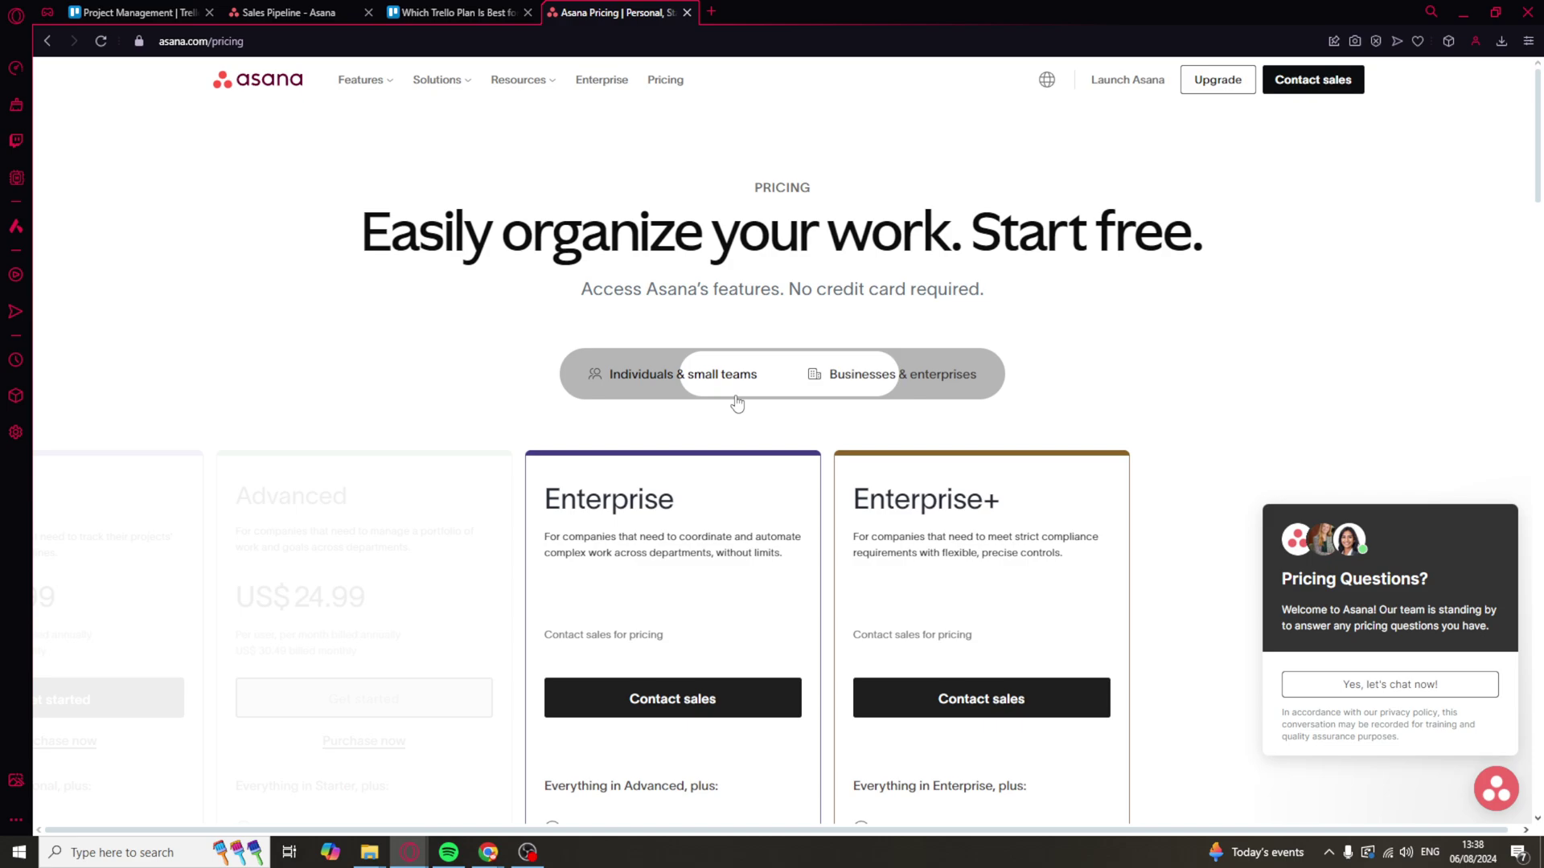
Check Trello's Enterprise $17.50 price and plan comparison, then return to the Project Management board.
key(ctrl+shift+Tab)
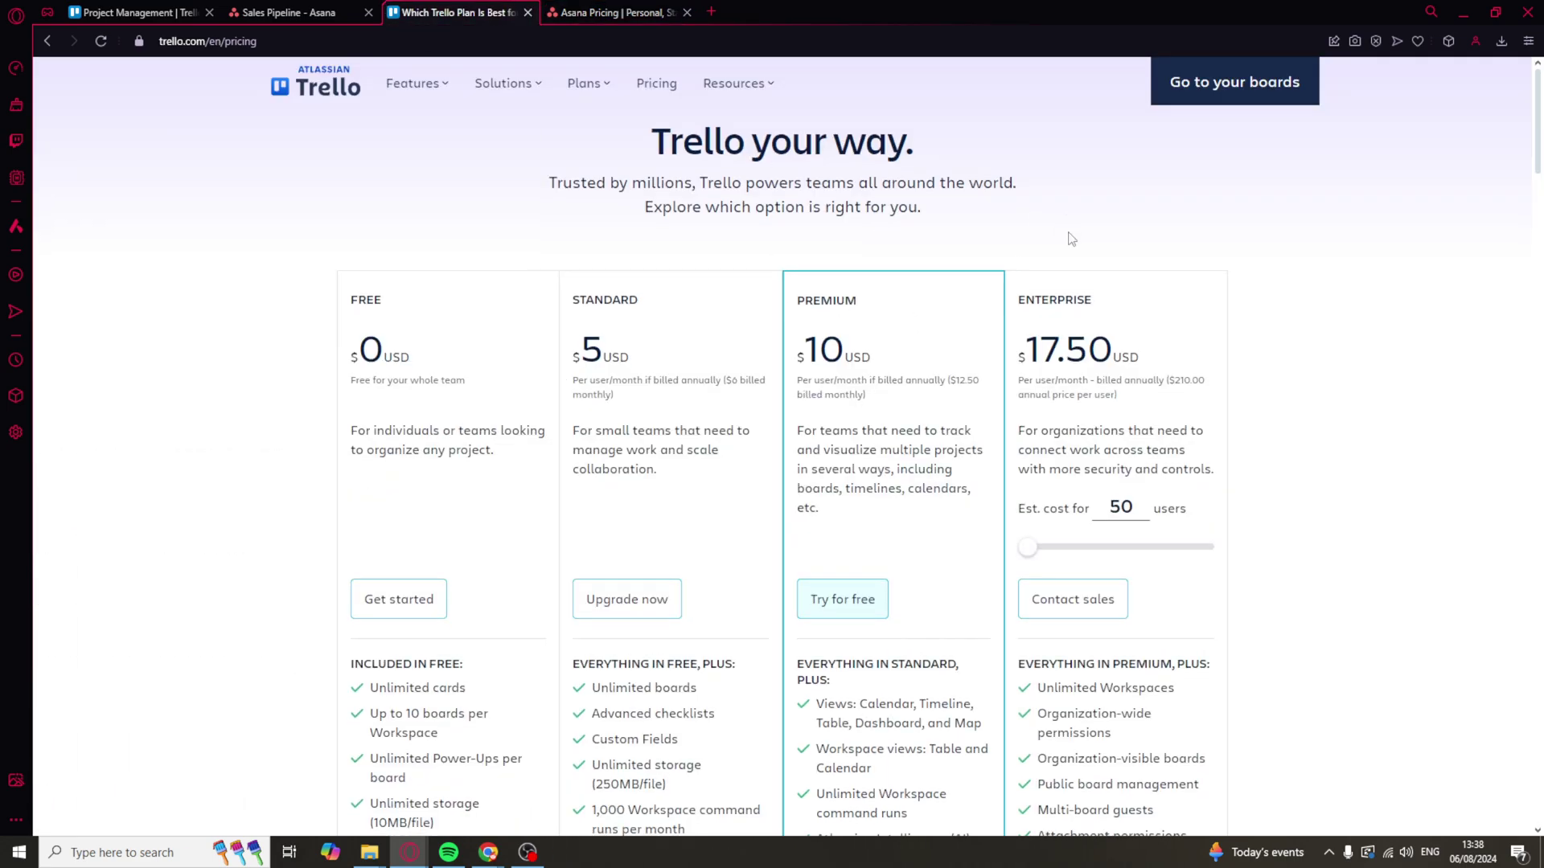
scroll(1061, 306, down, 1)
drag(1021, 356, 1138, 358)
click(1155, 366)
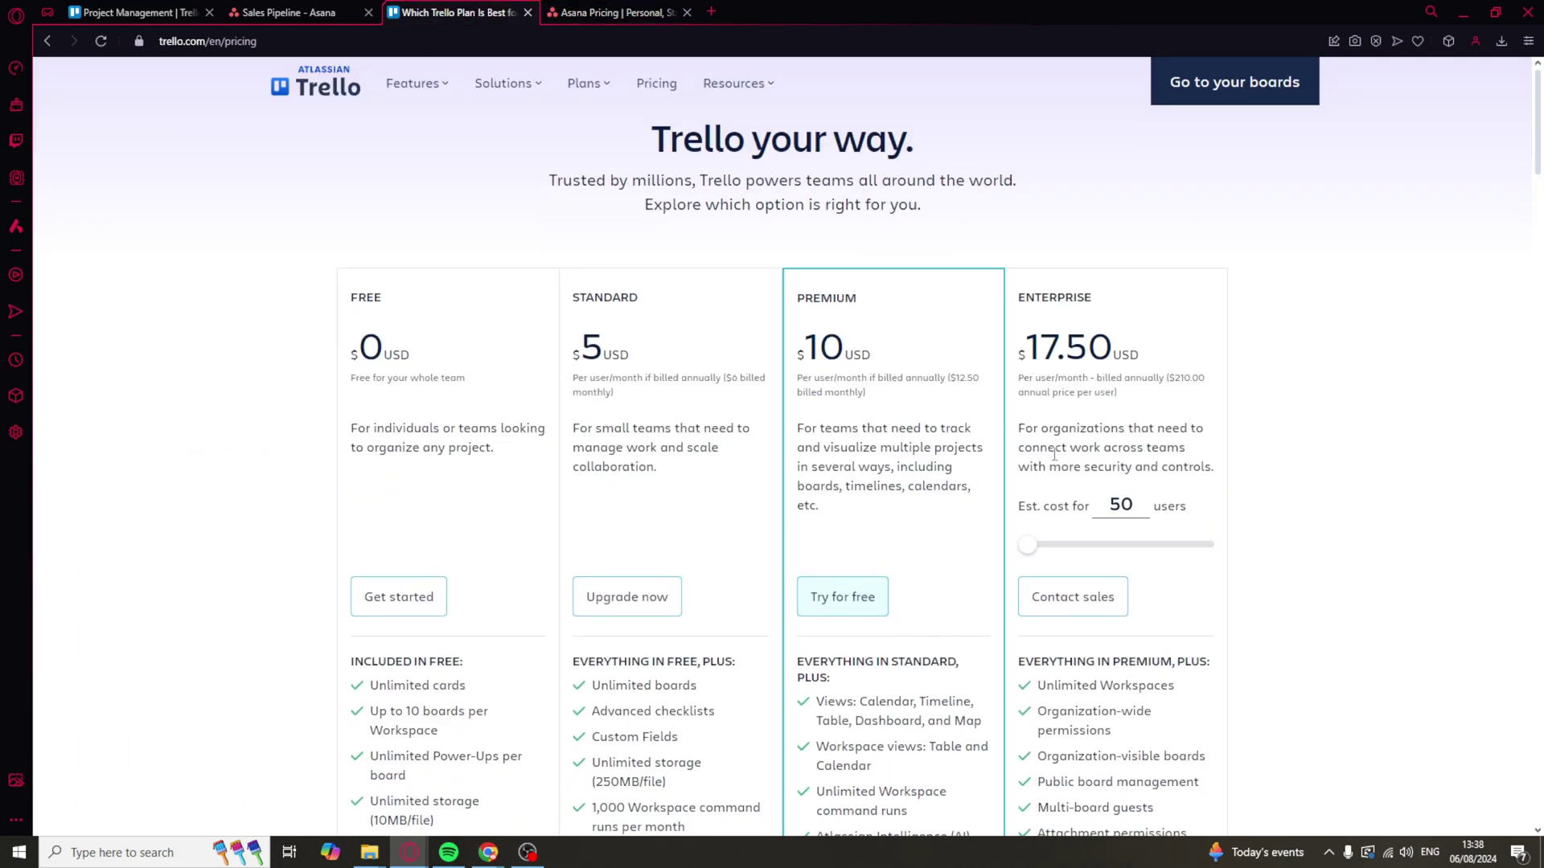
scroll(1227, 476, down, 2)
scroll(1227, 476, down, 8)
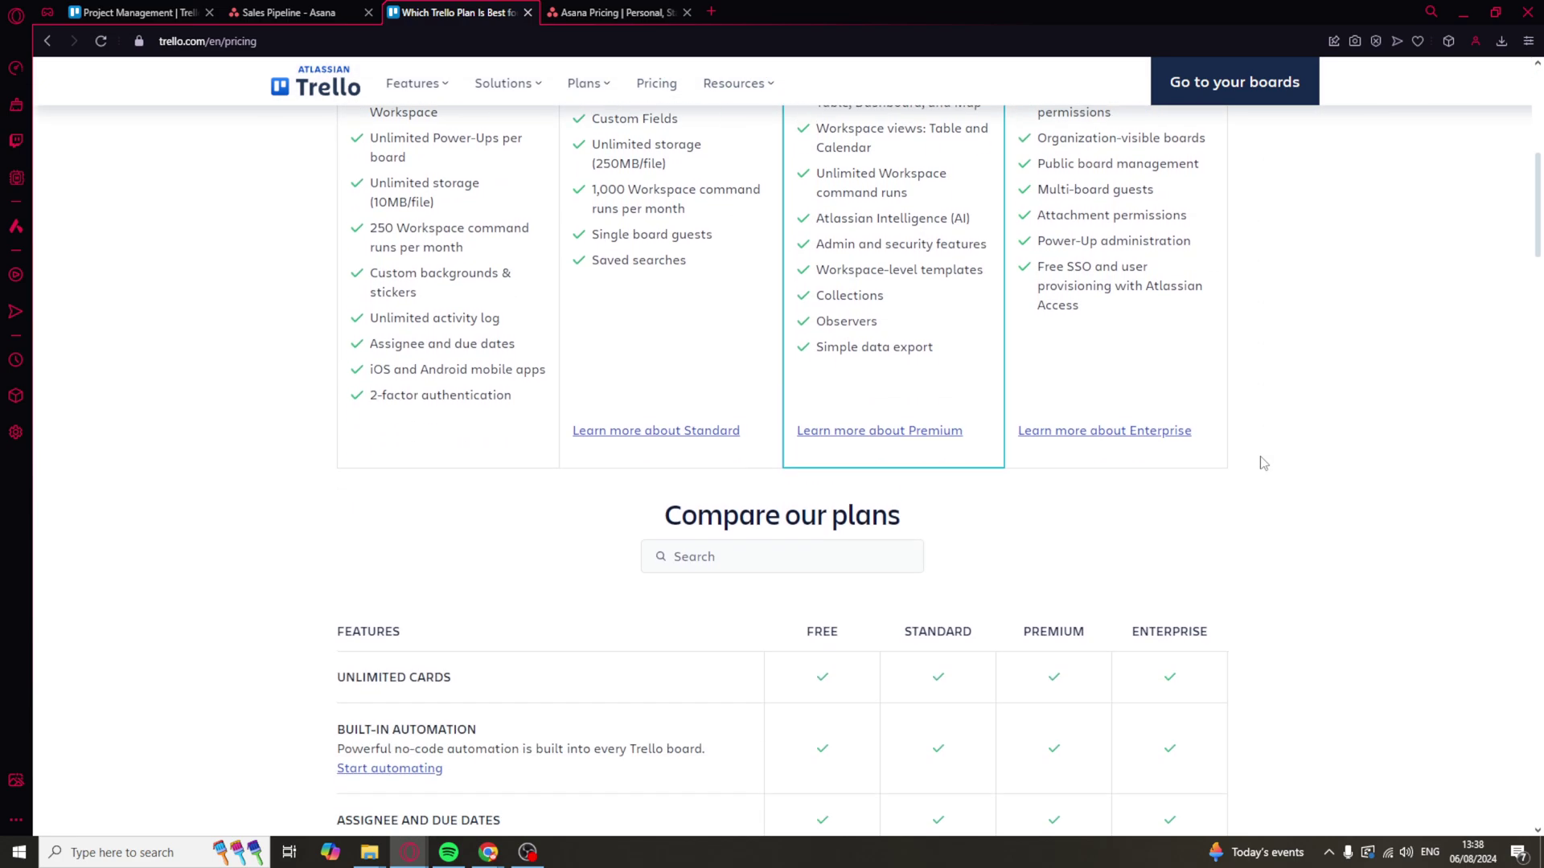
scroll(1273, 597, down, 8)
click(611, 12)
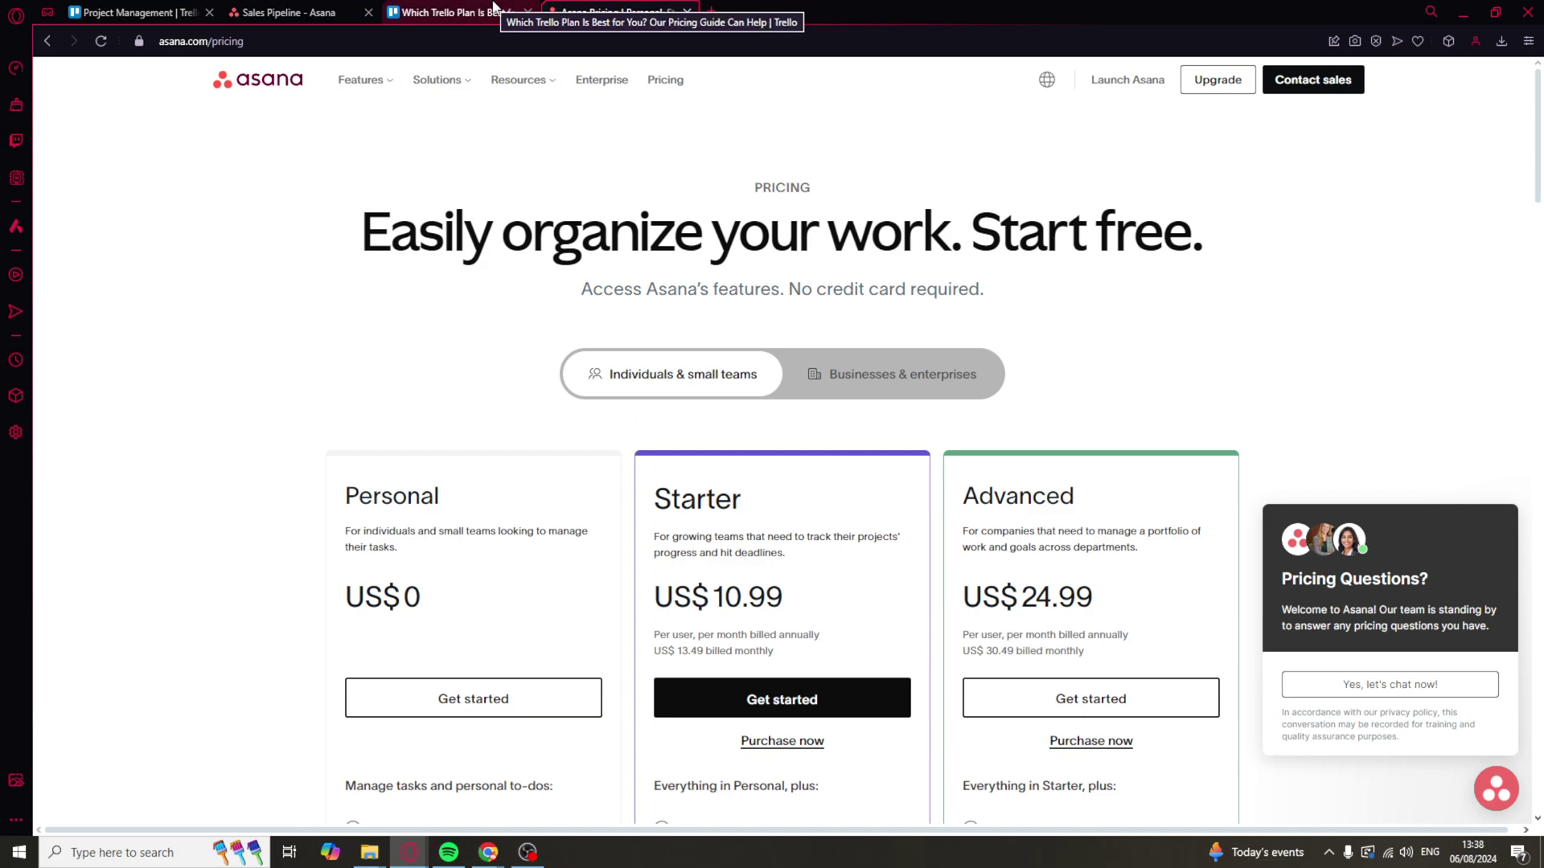
click(132, 12)
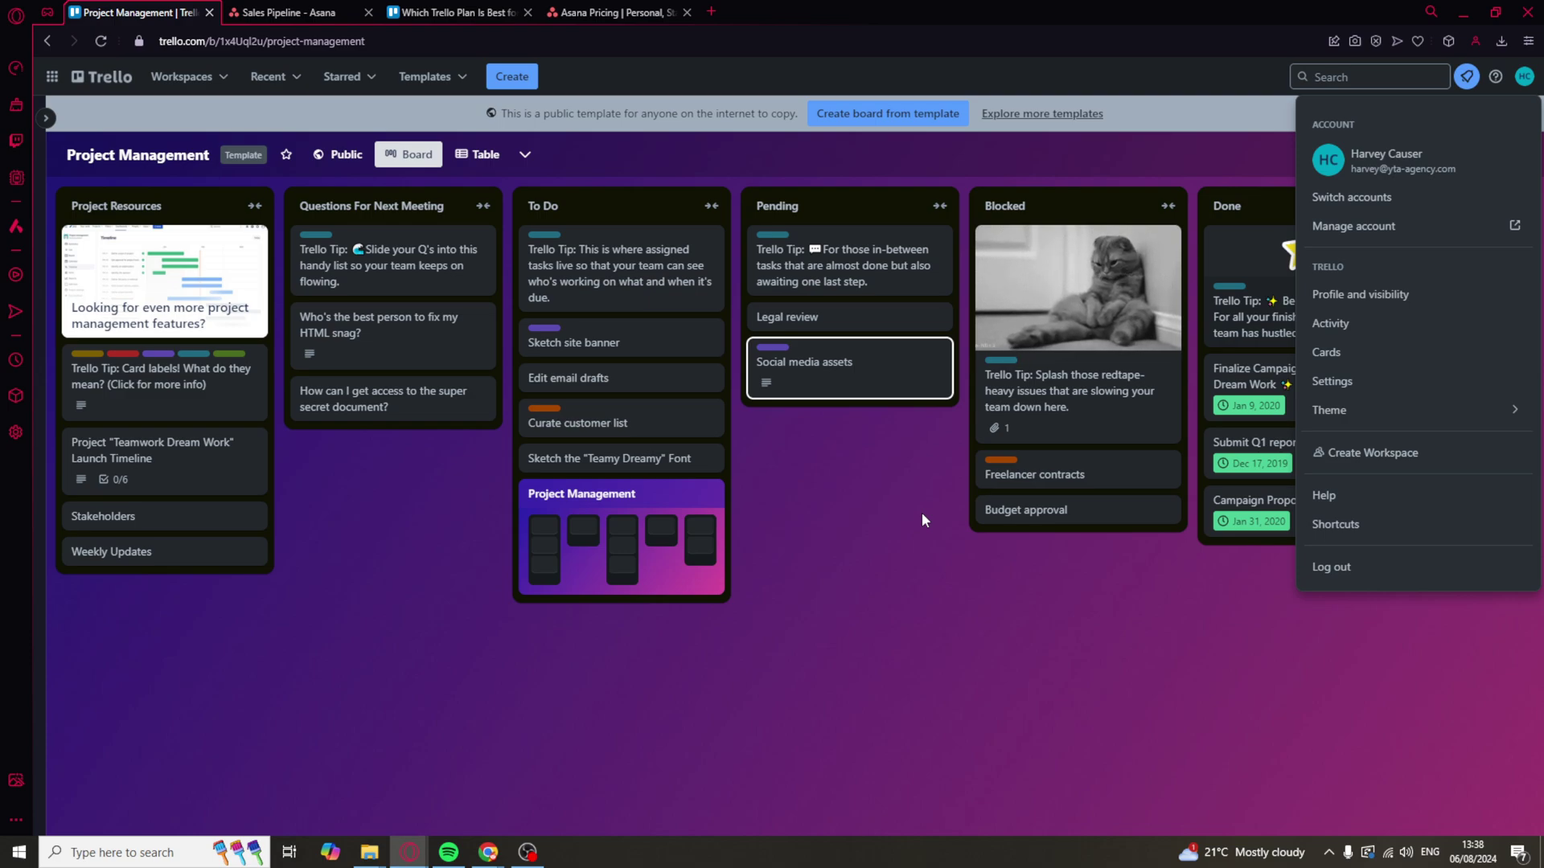
key(Escape)
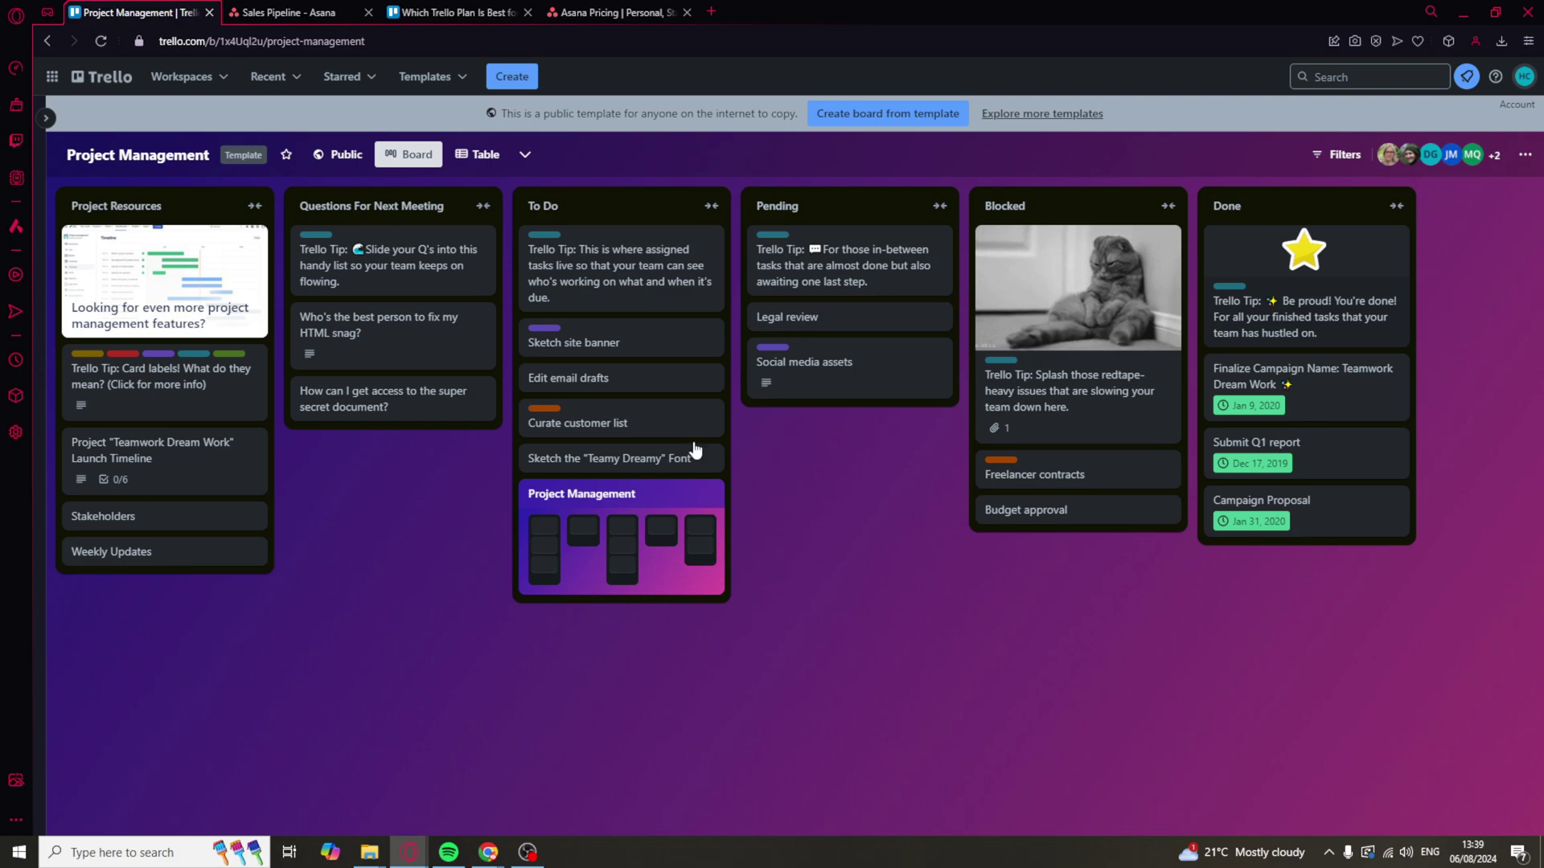
click(286, 14)
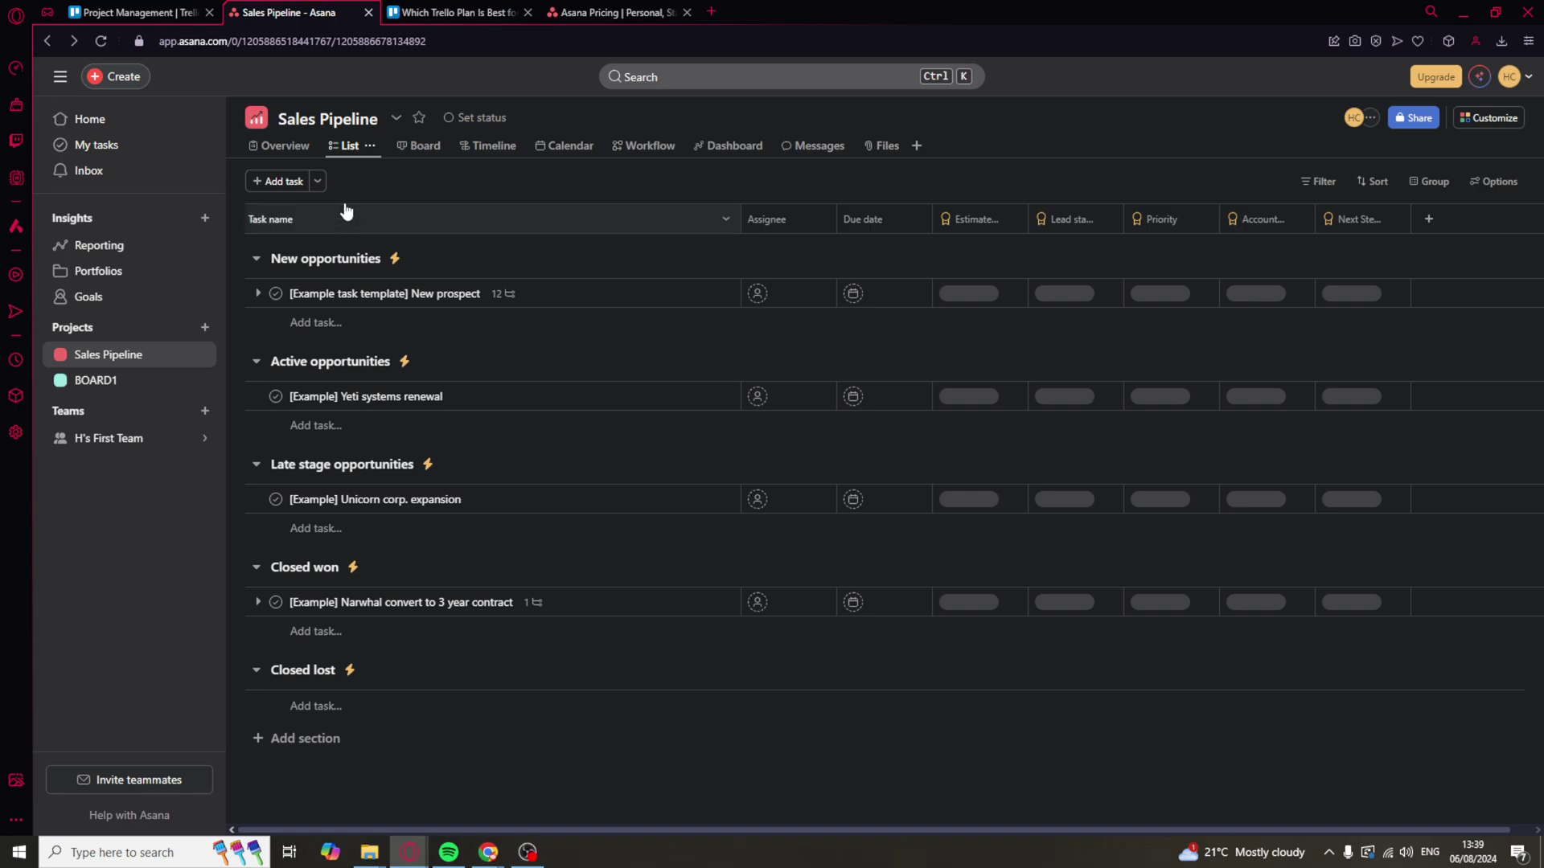
click(527, 853)
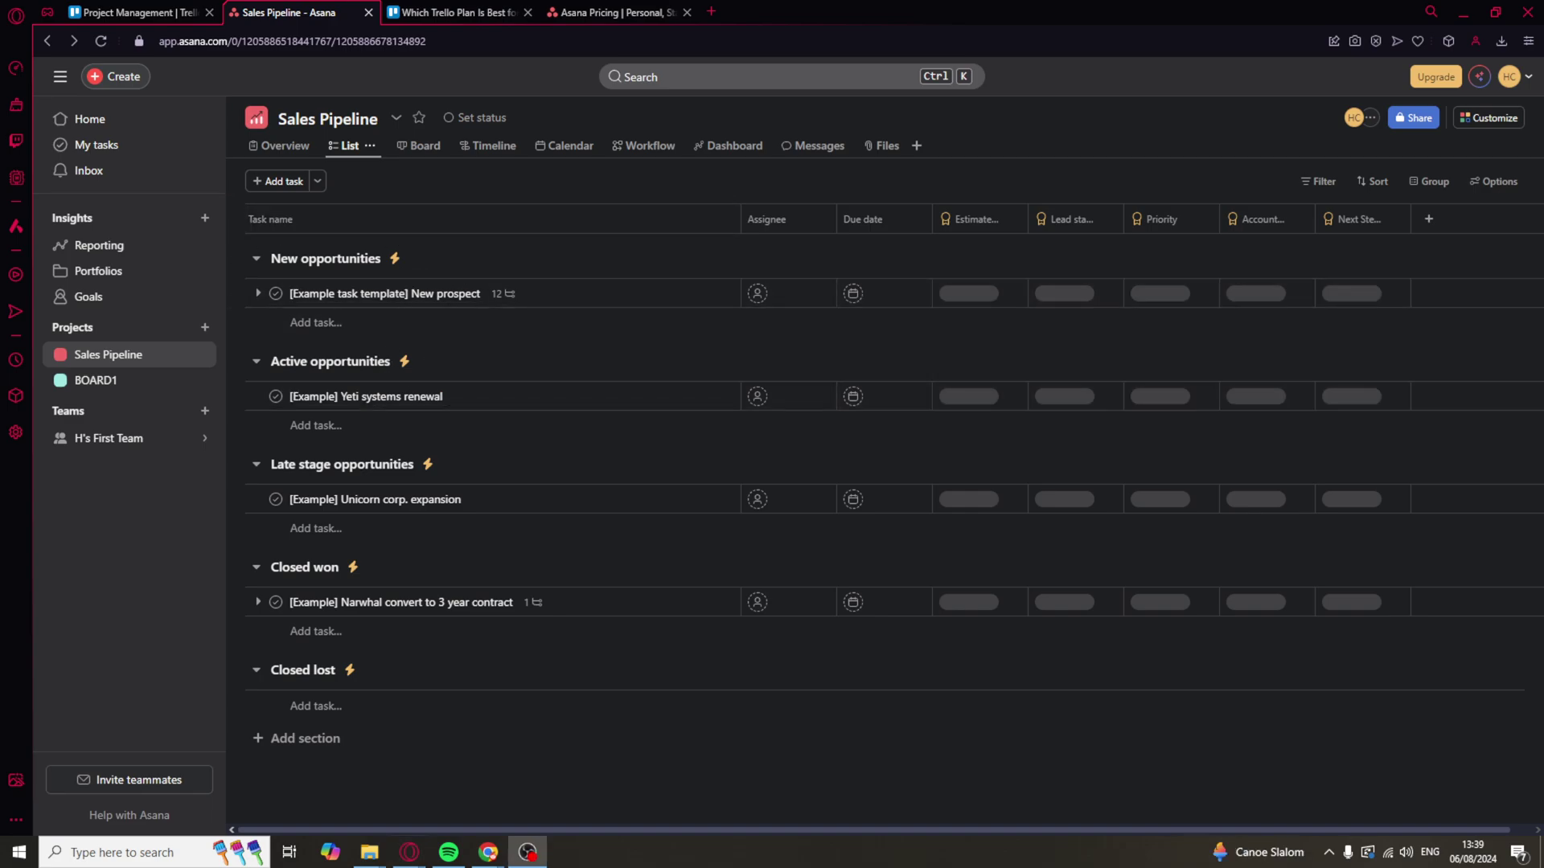